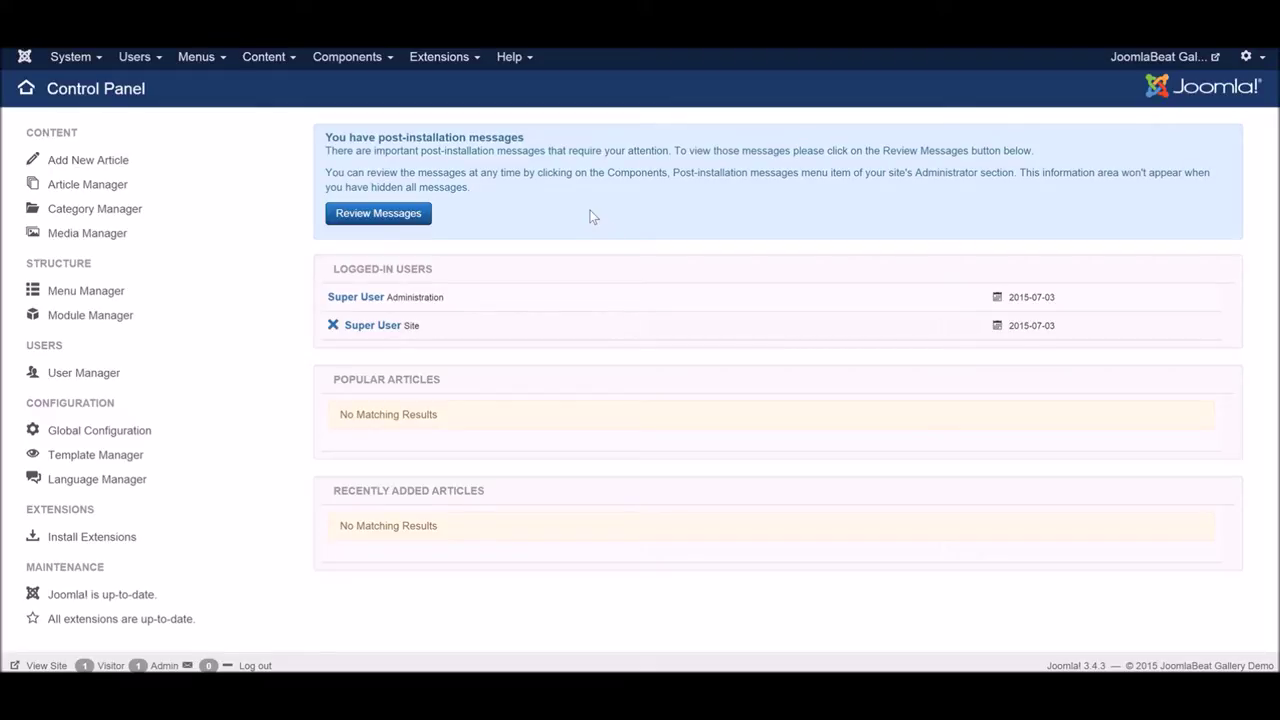
- Upload and install the extension package pkg_seblod_3.6.2.zip
left_click(447, 60)
left_click(450, 86)
left_click(430, 385)
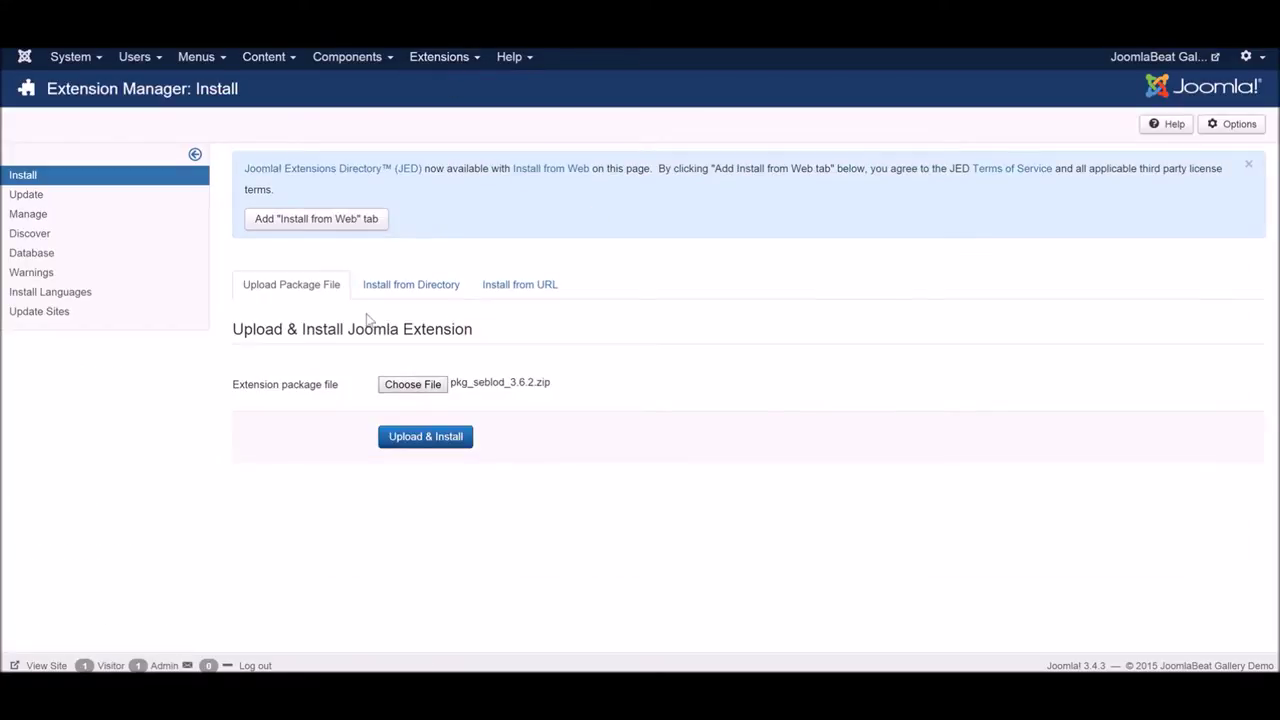
left_click(416, 440)
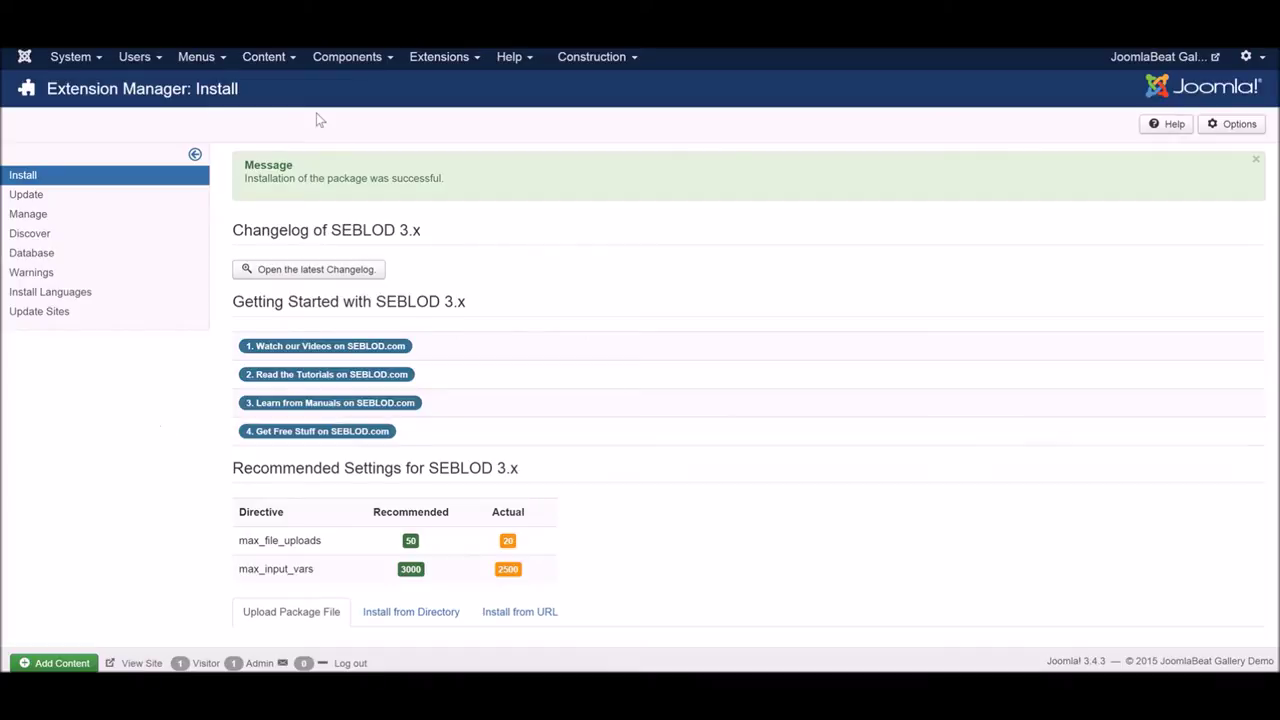
- Create an article category titled "Gallery Images" with the Category form, then save and close it
left_click(263, 60)
left_click(271, 106)
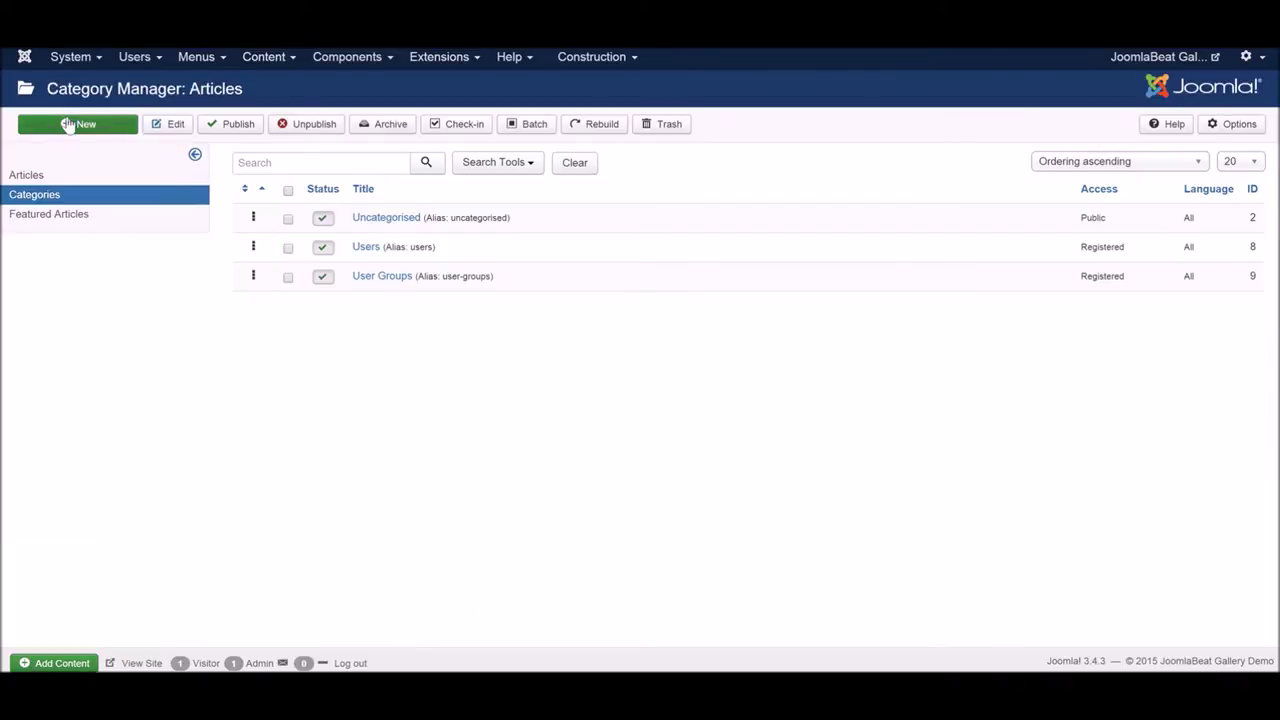
left_click(75, 125)
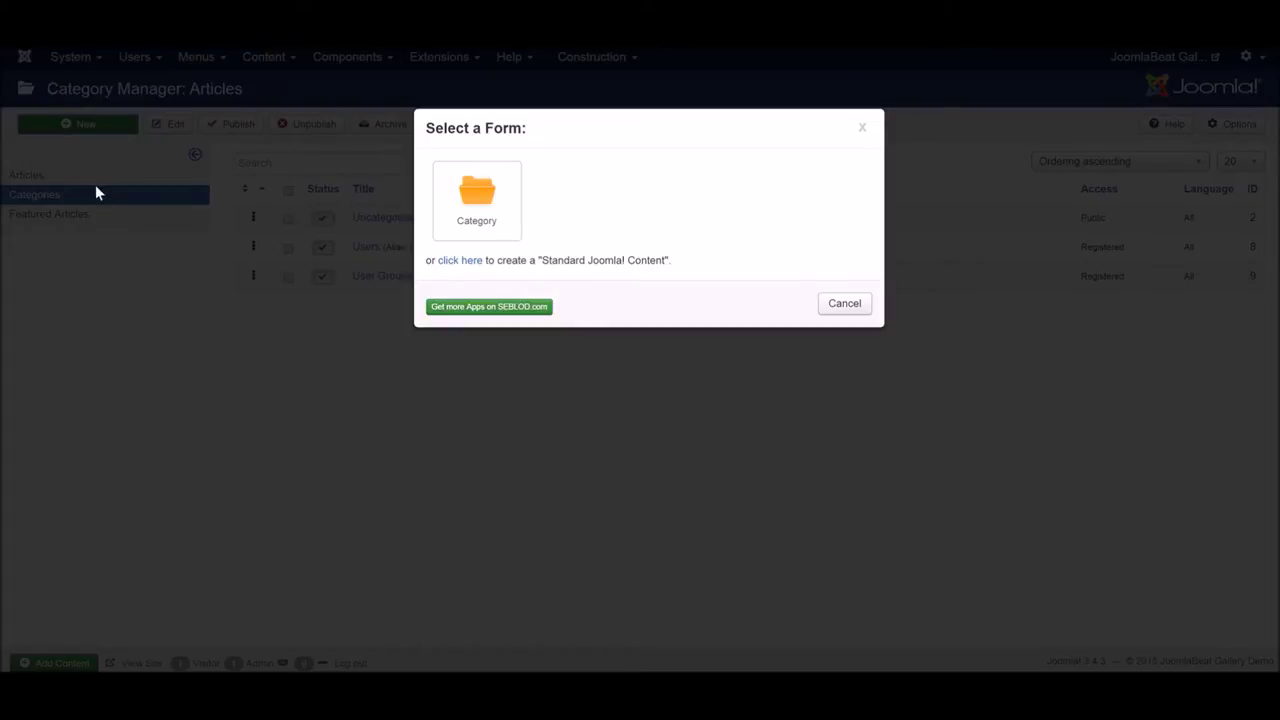
left_click(504, 220)
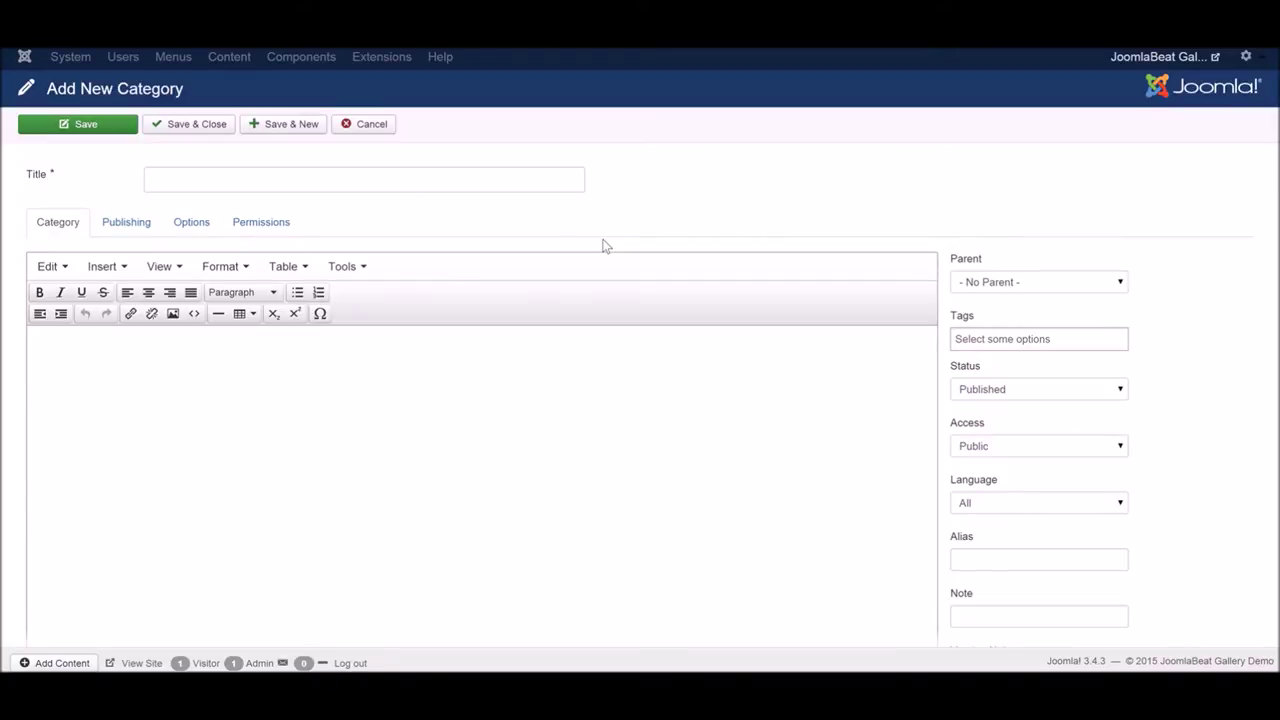
left_click(482, 190)
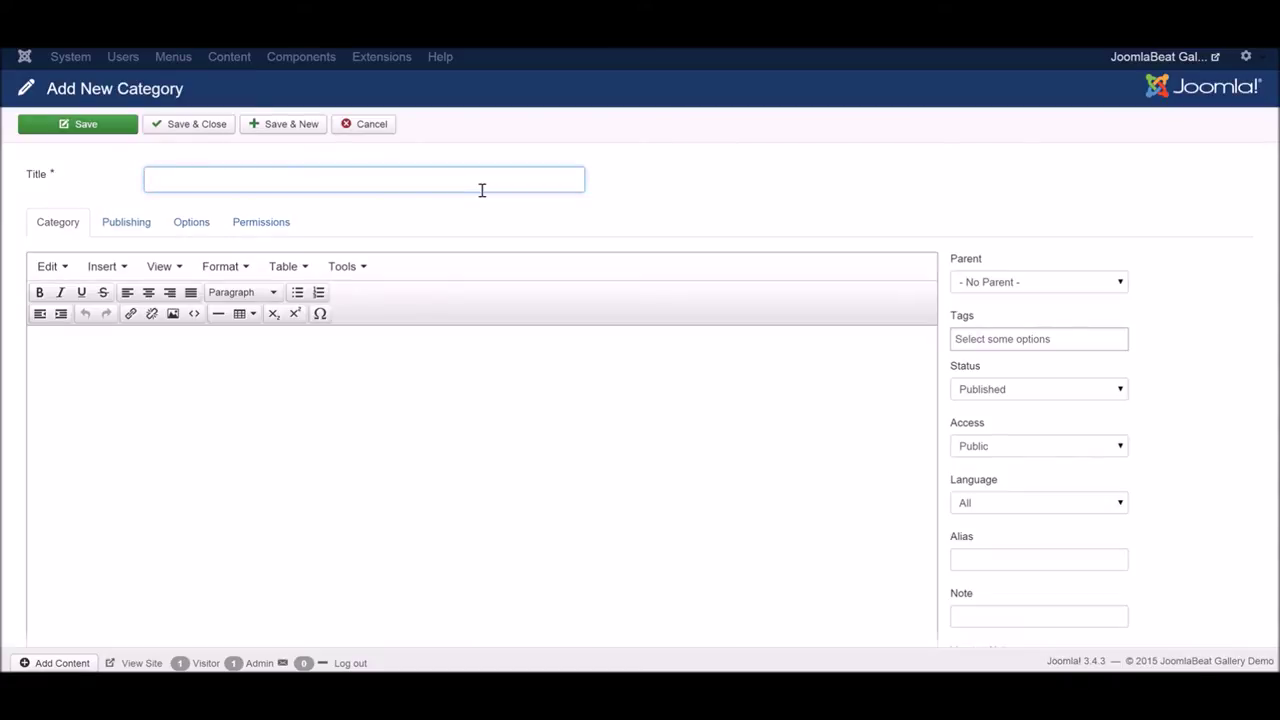
type("Gallery Images")
left_click(210, 130)
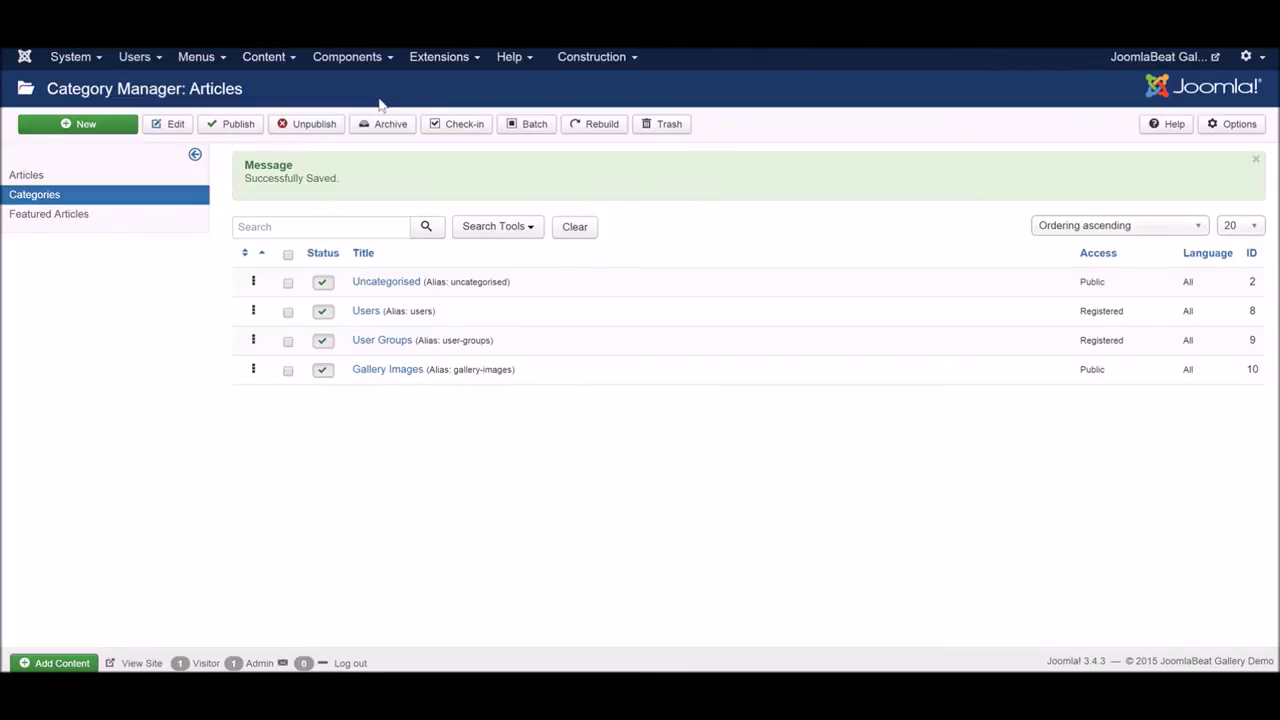
- Open the App Folder Manager of SEBLOD 3.x and look through the existing app folders
left_click(379, 57)
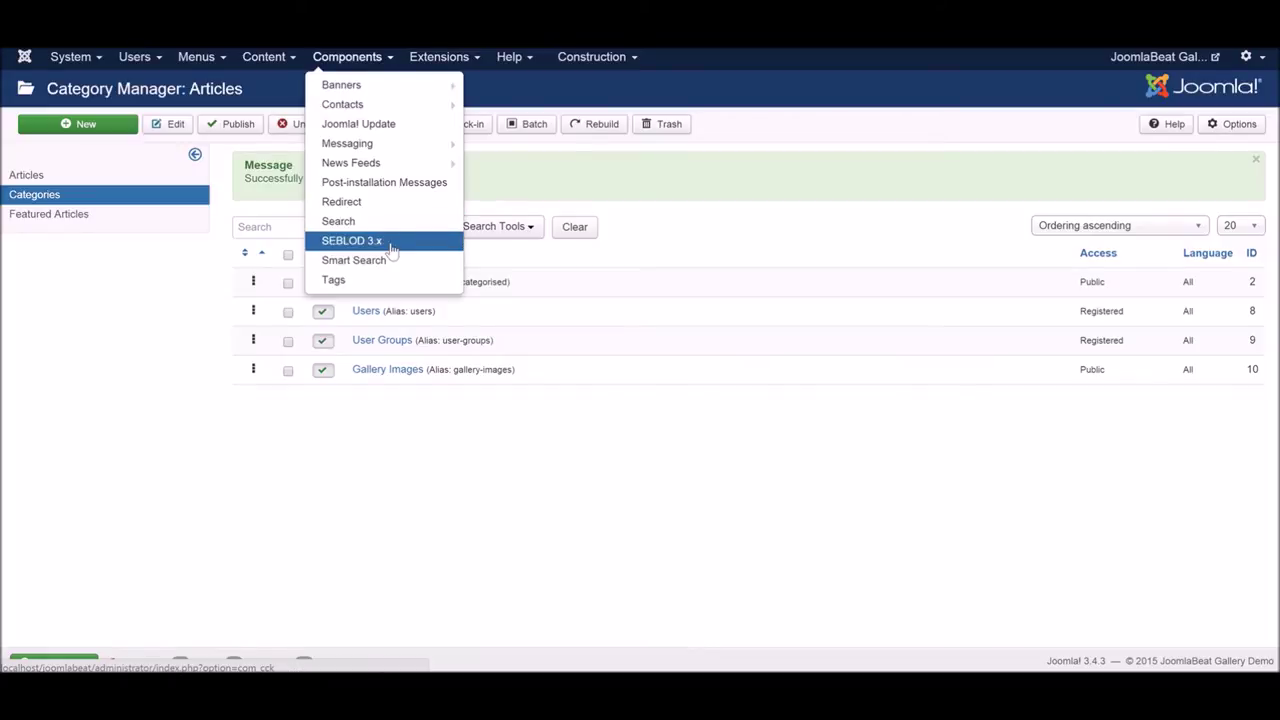
left_click(378, 242)
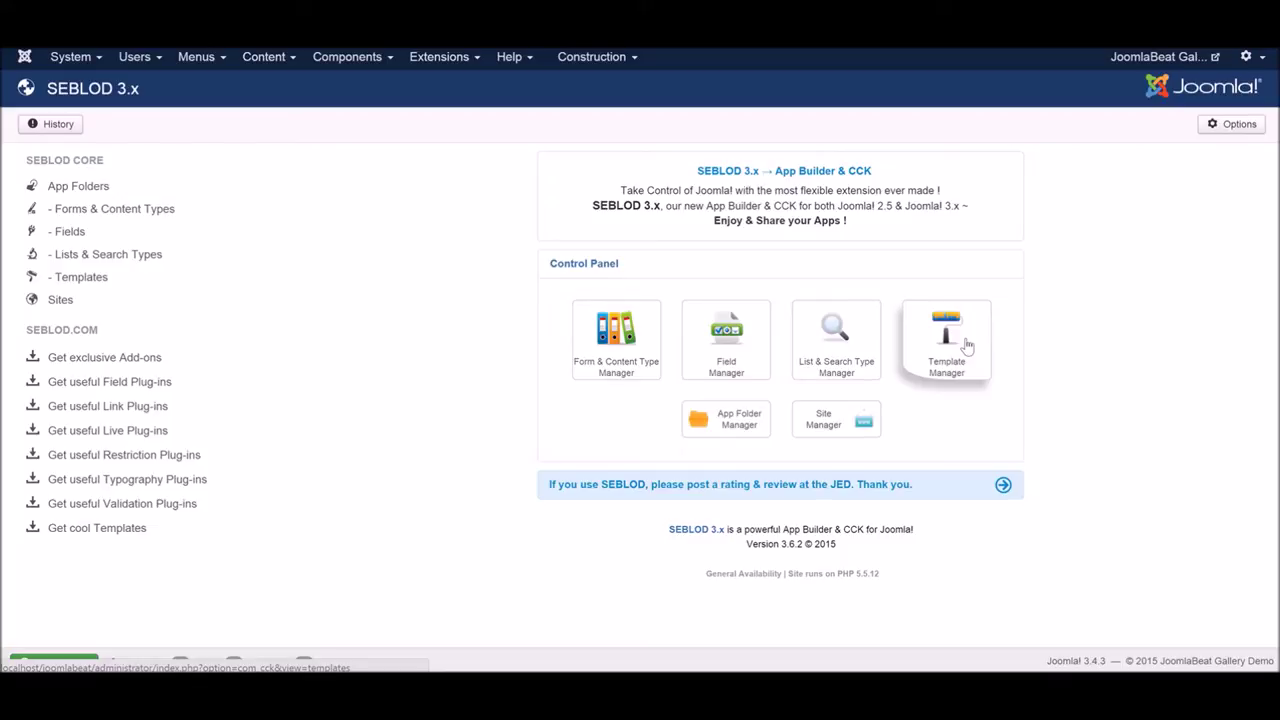
left_click(615, 359)
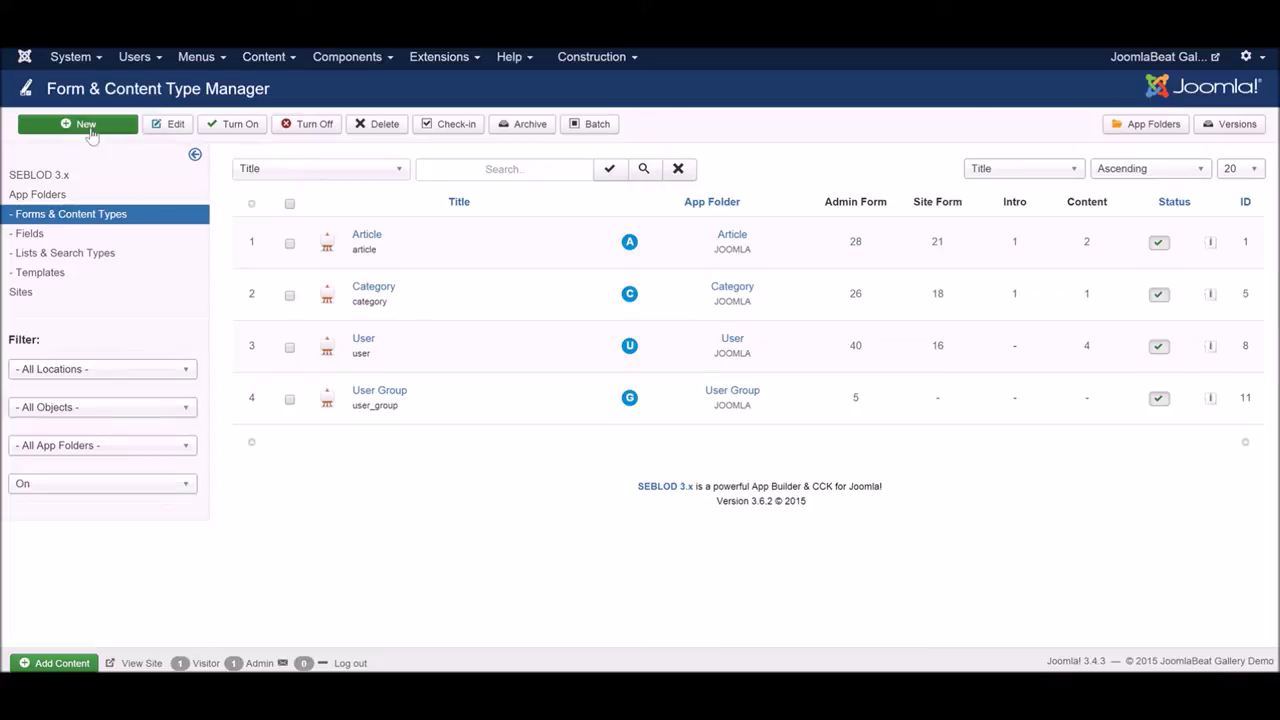
left_click(30, 194)
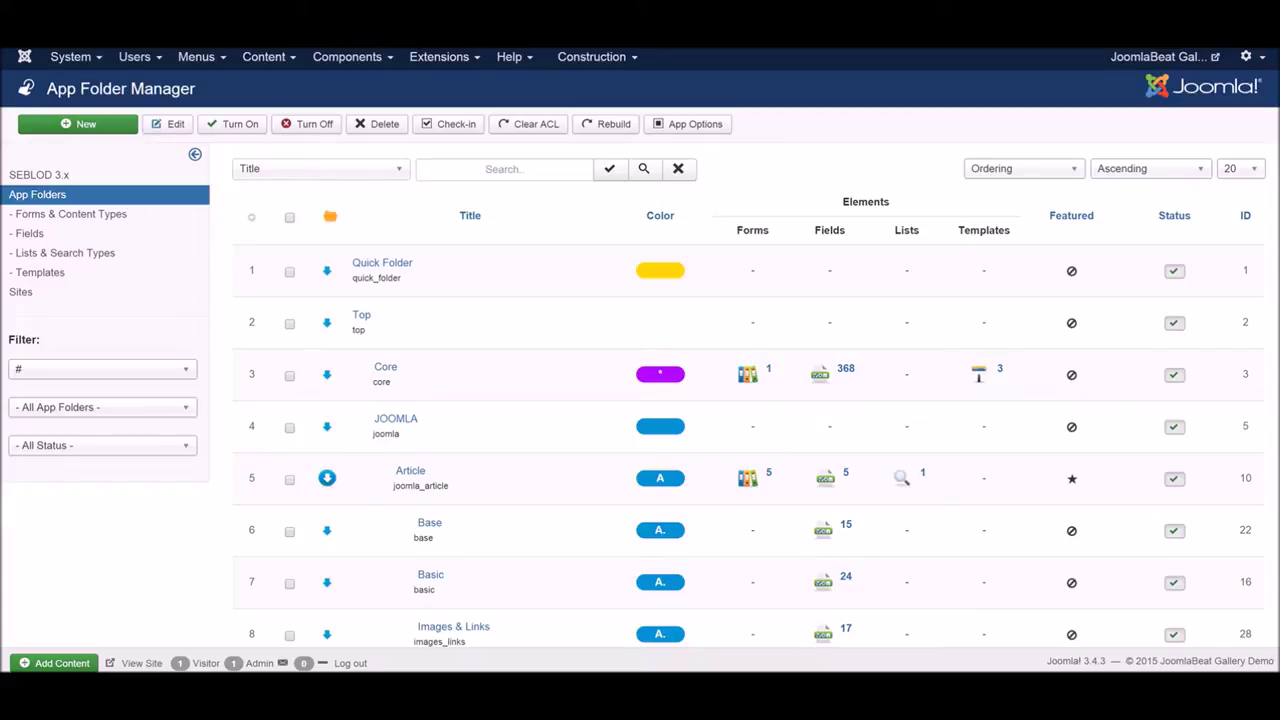
scroll(640, 400, "down", 3)
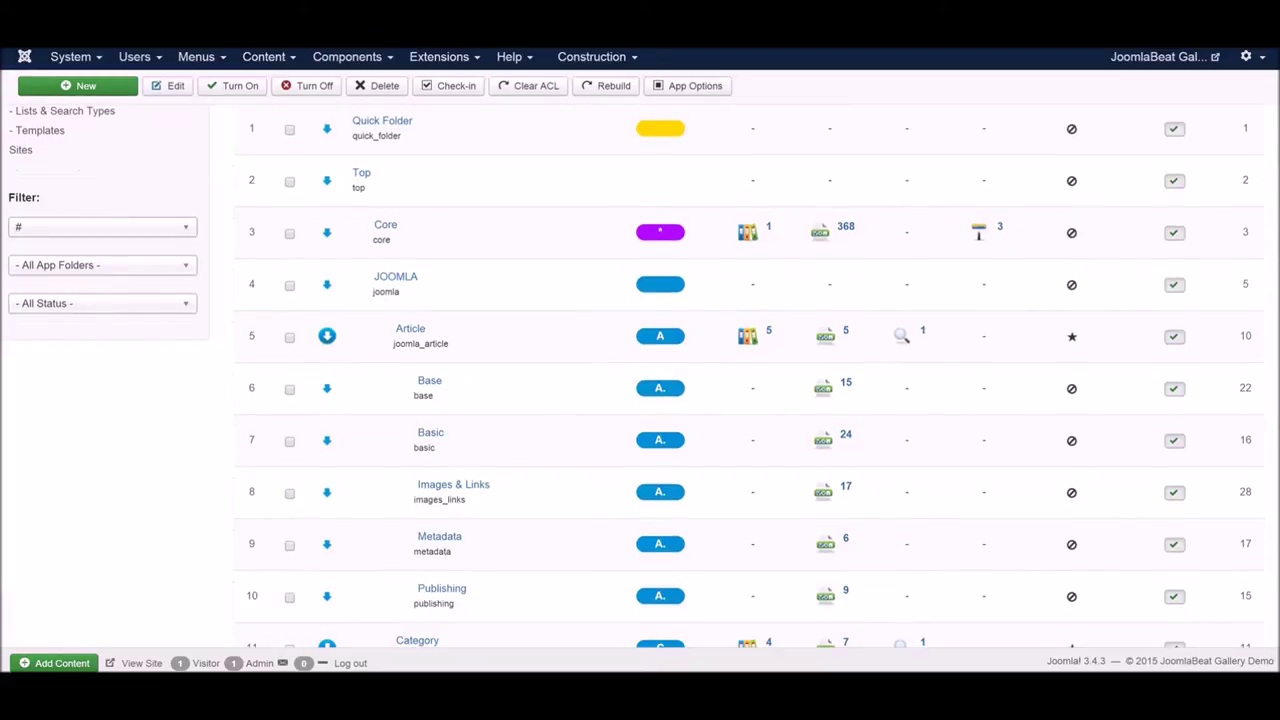
scroll(640, 376, "down", 4)
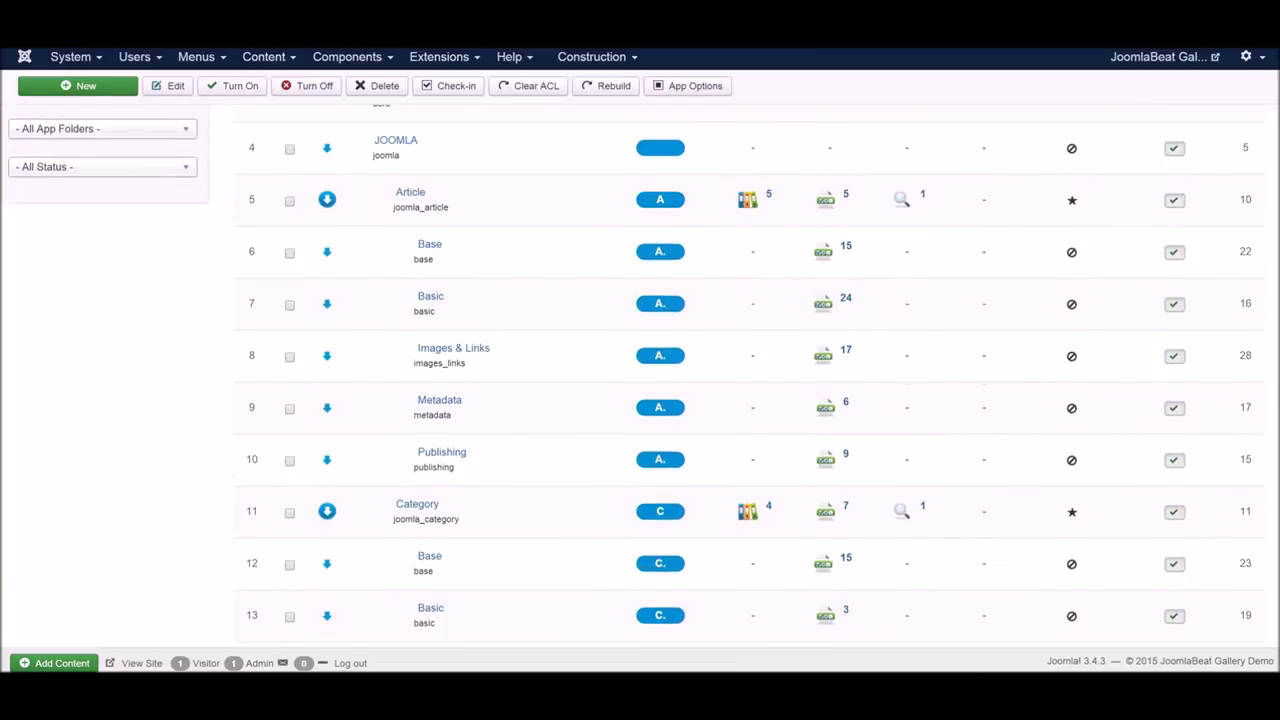
scroll(640, 376, "down", 2)
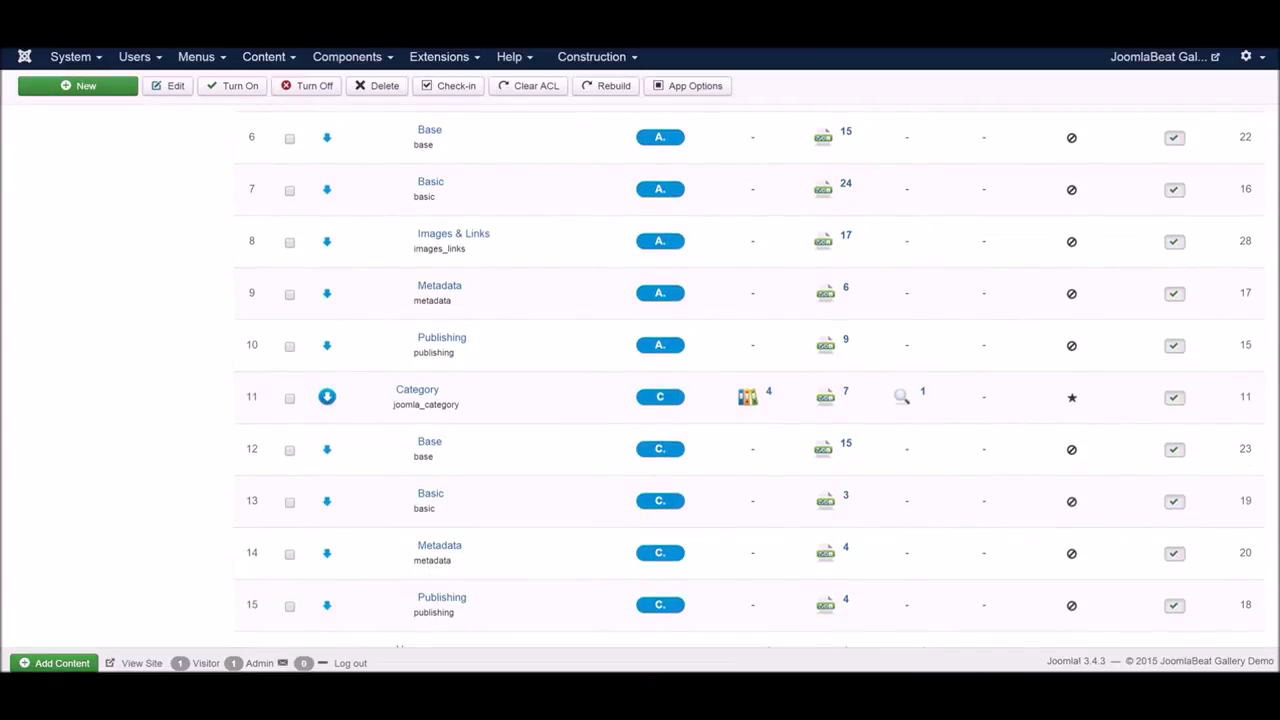
scroll(640, 376, "down", 8)
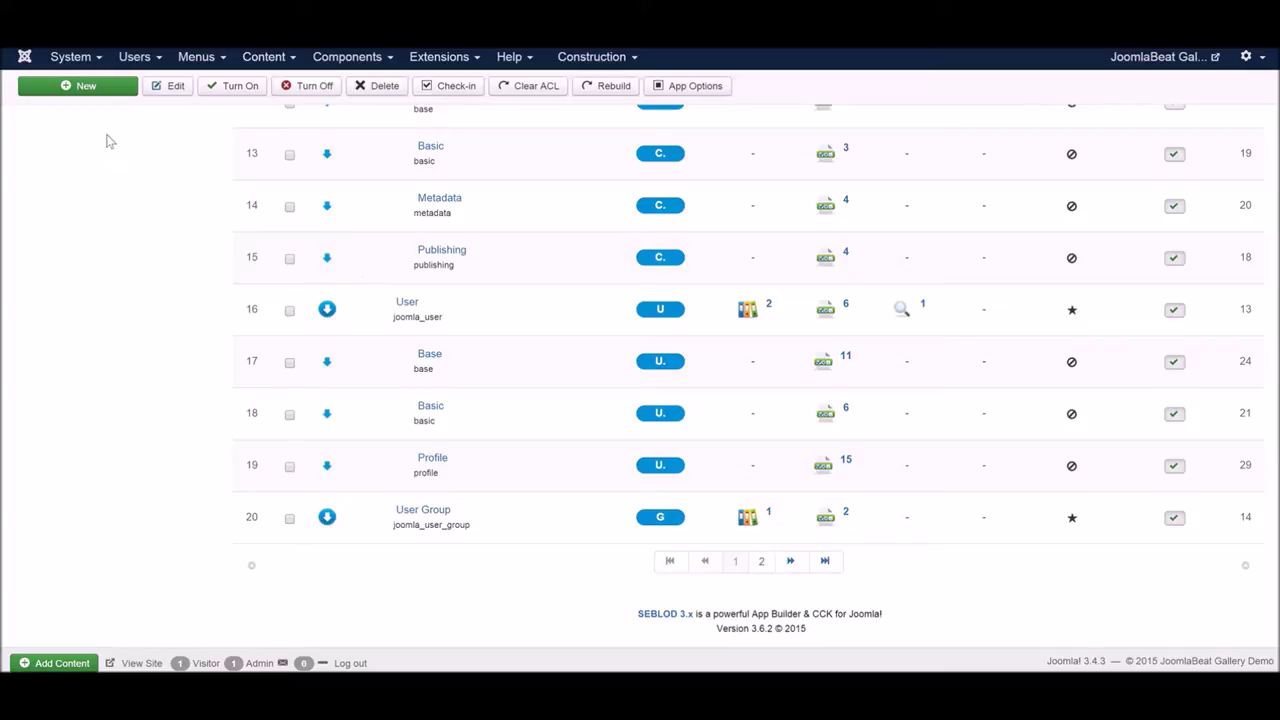
- Start a new app folder titled "Gallery" with Apps as its parent
left_click(108, 88)
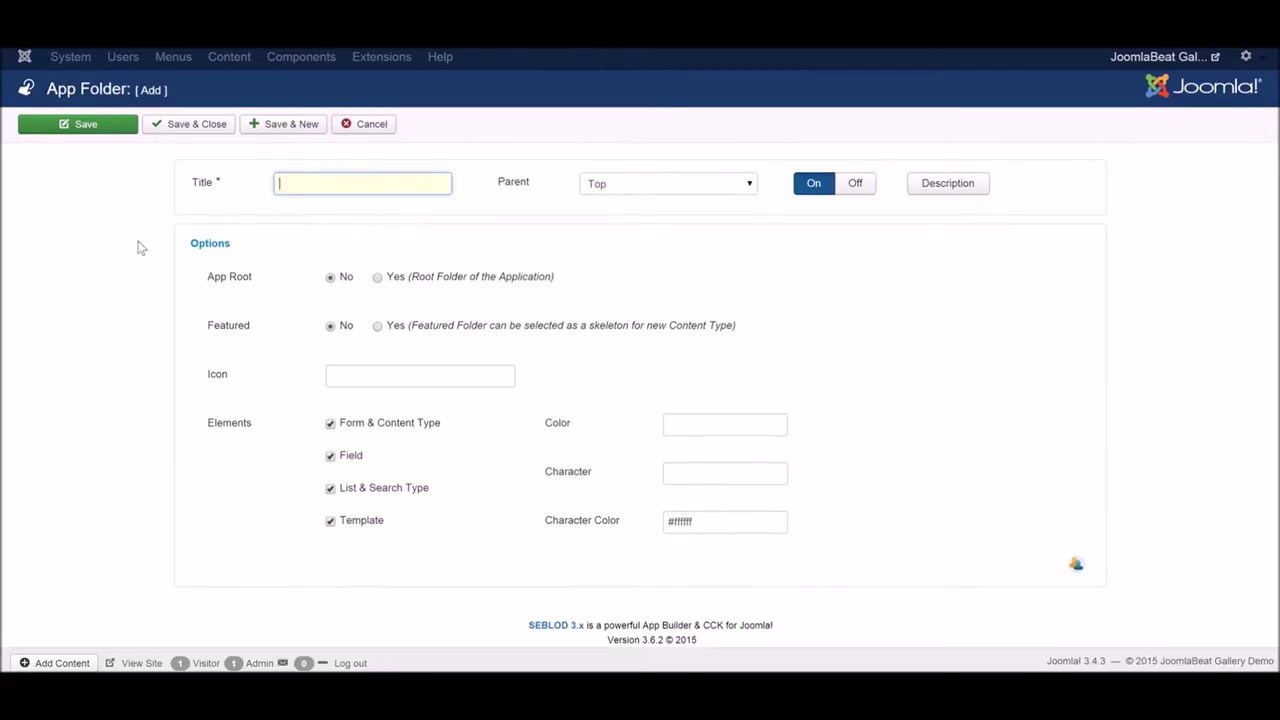
type("Gallery")
left_click(630, 216)
left_click(642, 187)
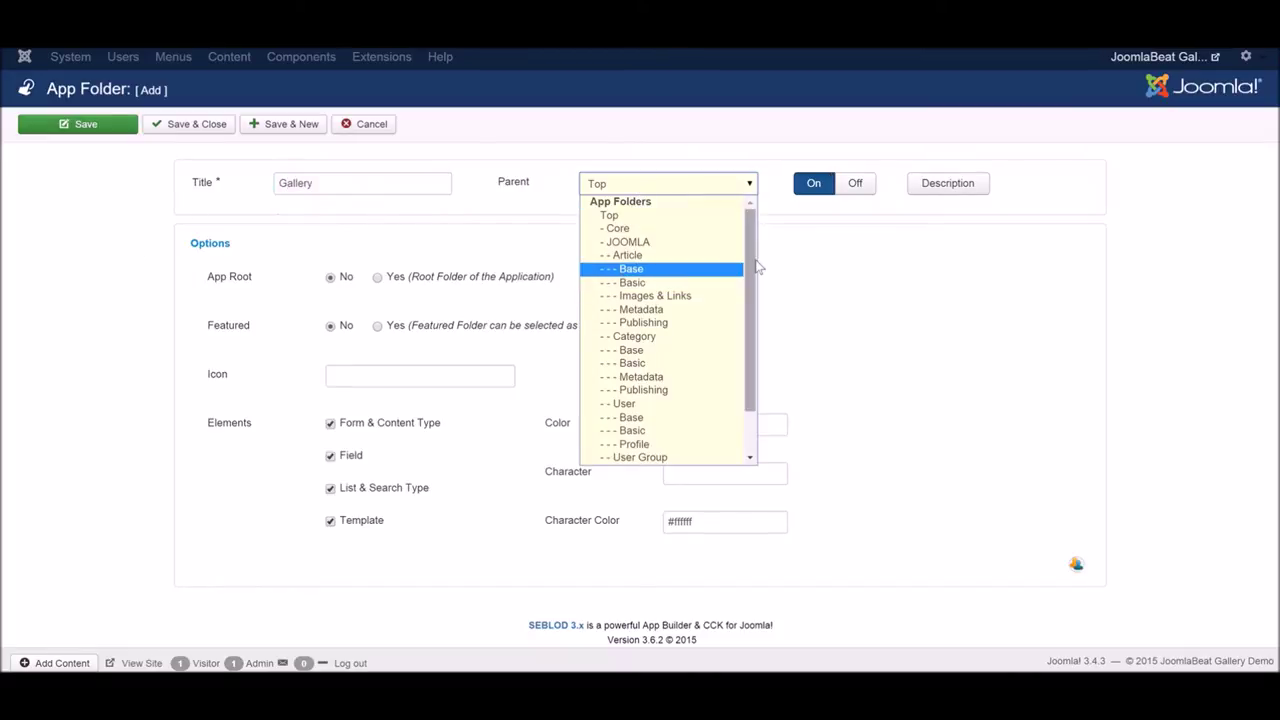
scroll(700, 360, "down", 2)
left_click(634, 445)
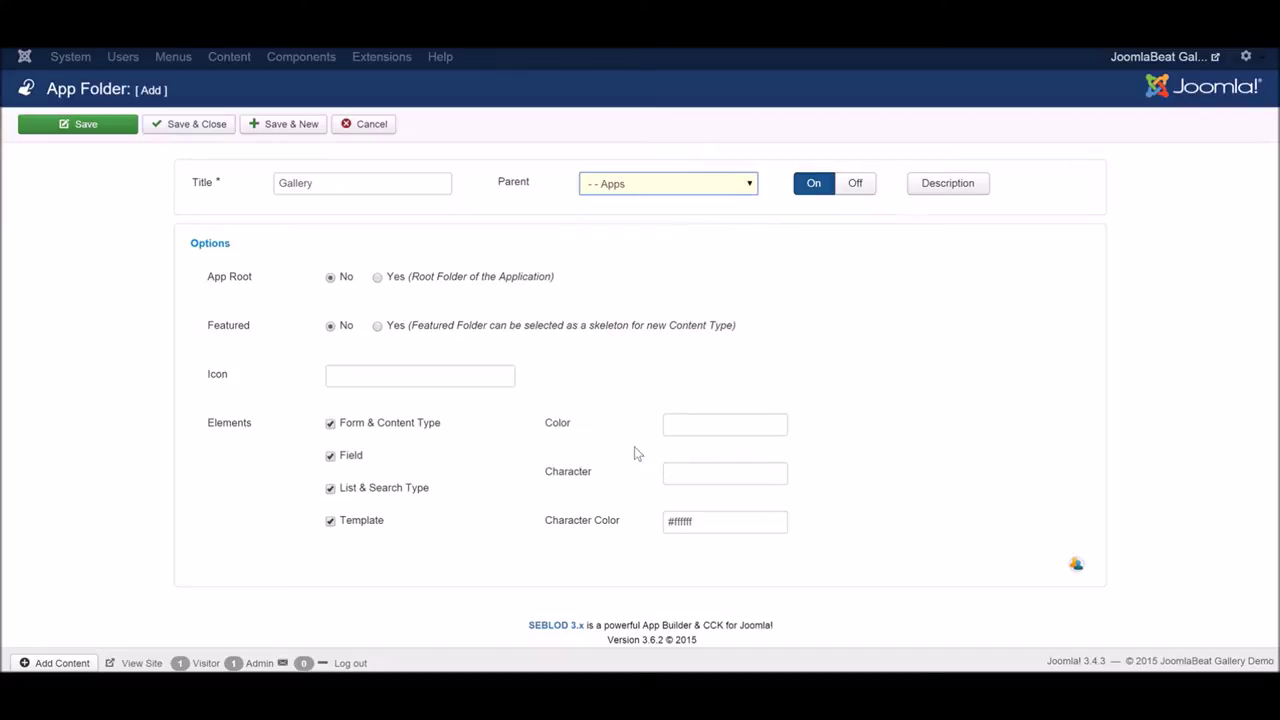
- Give the Gallery app folder the color #eb0c70 and the character G, then save and close it
left_click(691, 420)
left_click_drag(828, 466, 790, 456)
left_click(789, 457)
left_click(860, 404)
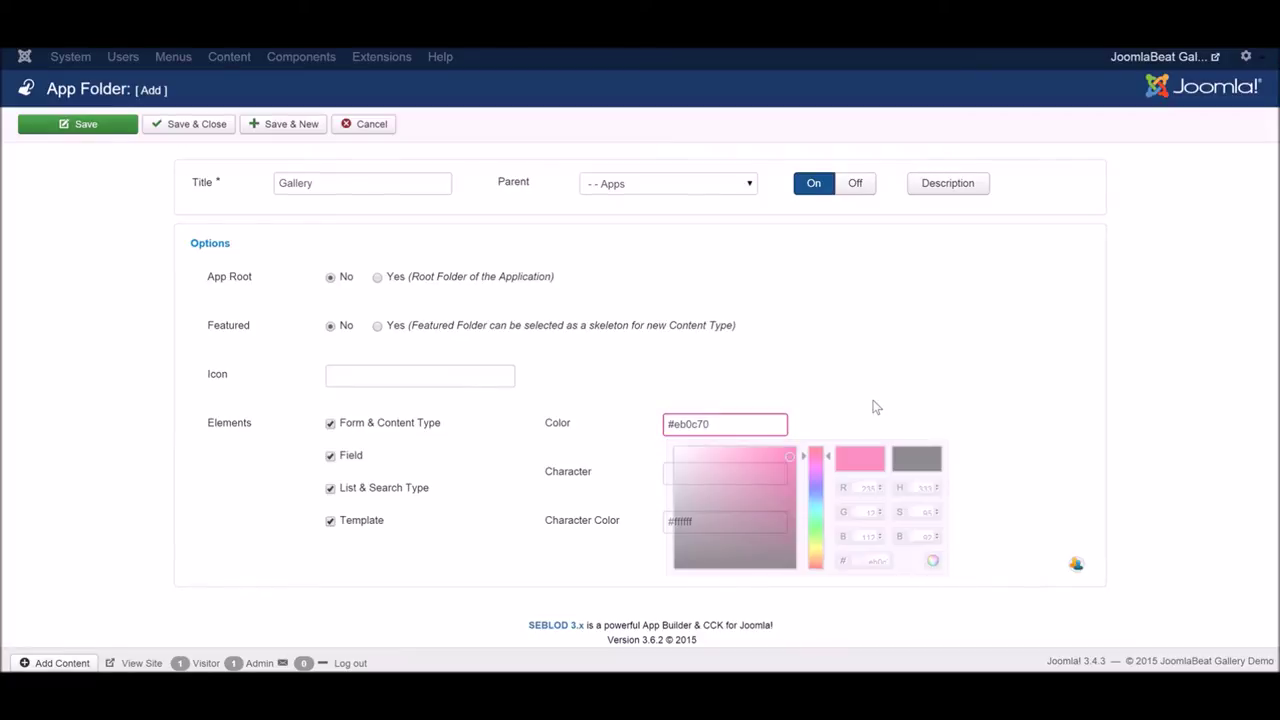
left_click(757, 474)
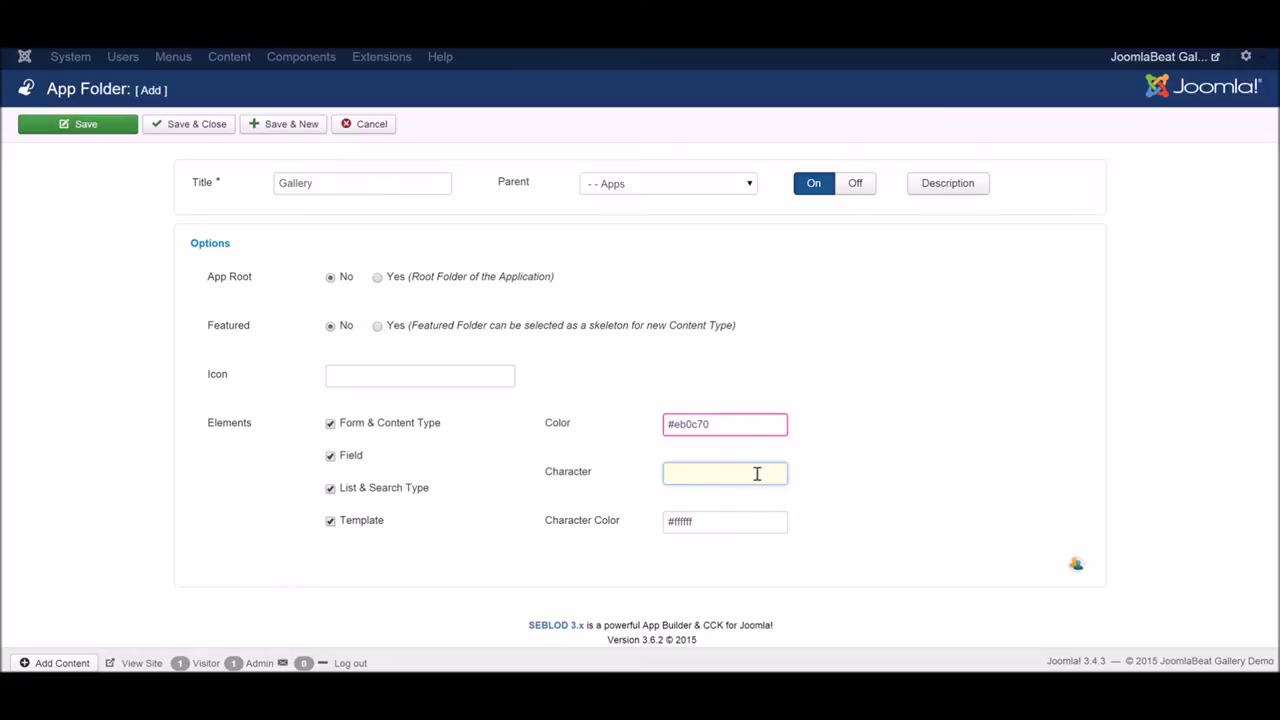
type("G")
left_click(205, 127)
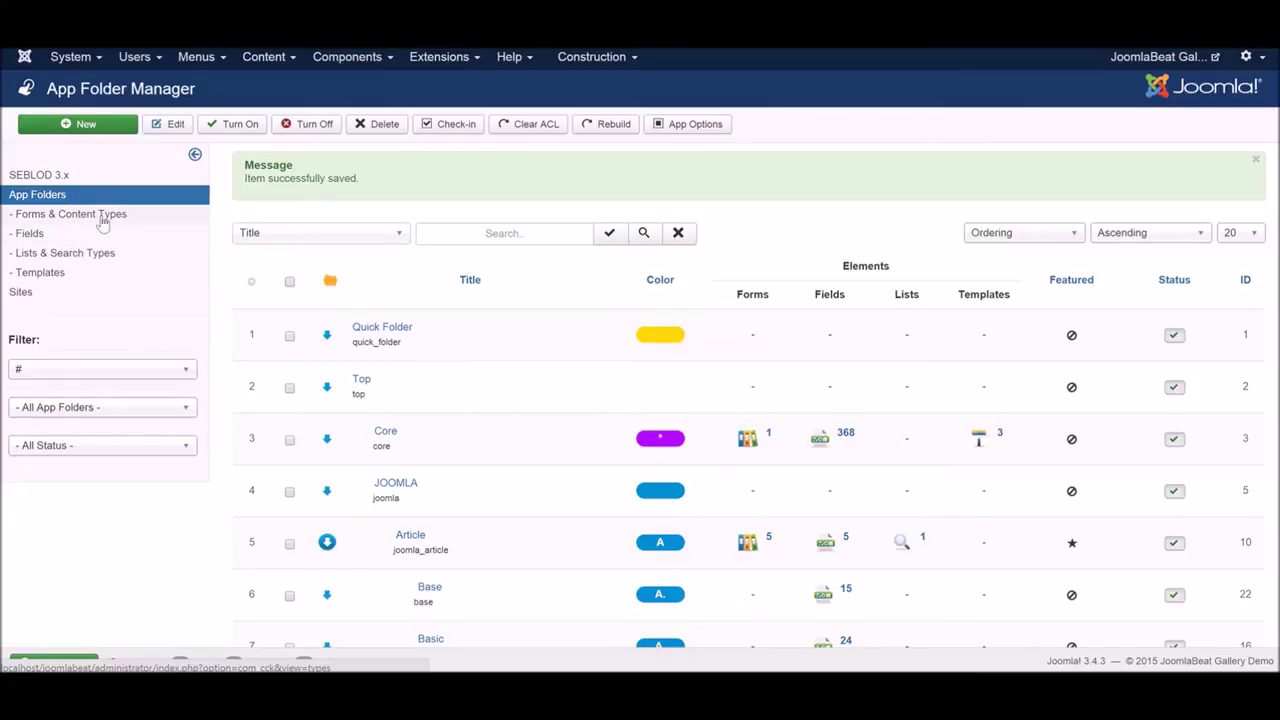
- Start a new form and content type based on the Article skeleton
left_click(101, 218)
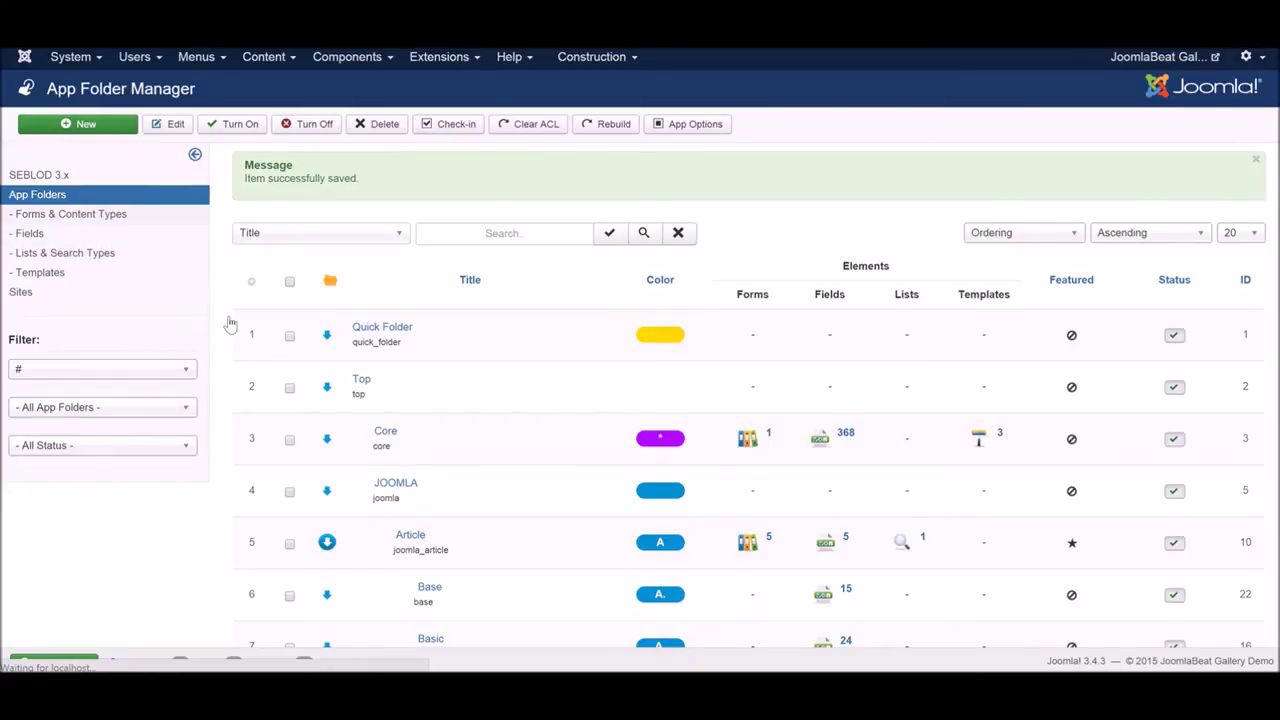
left_click(117, 128)
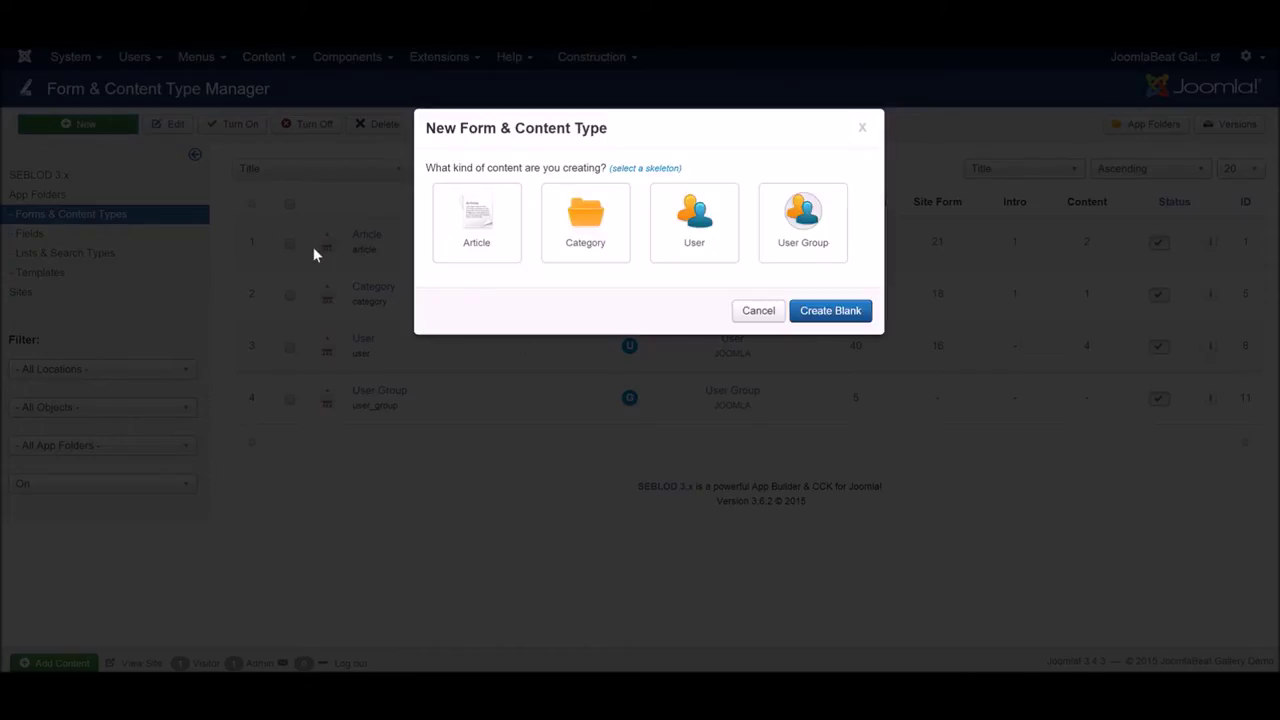
left_click(478, 218)
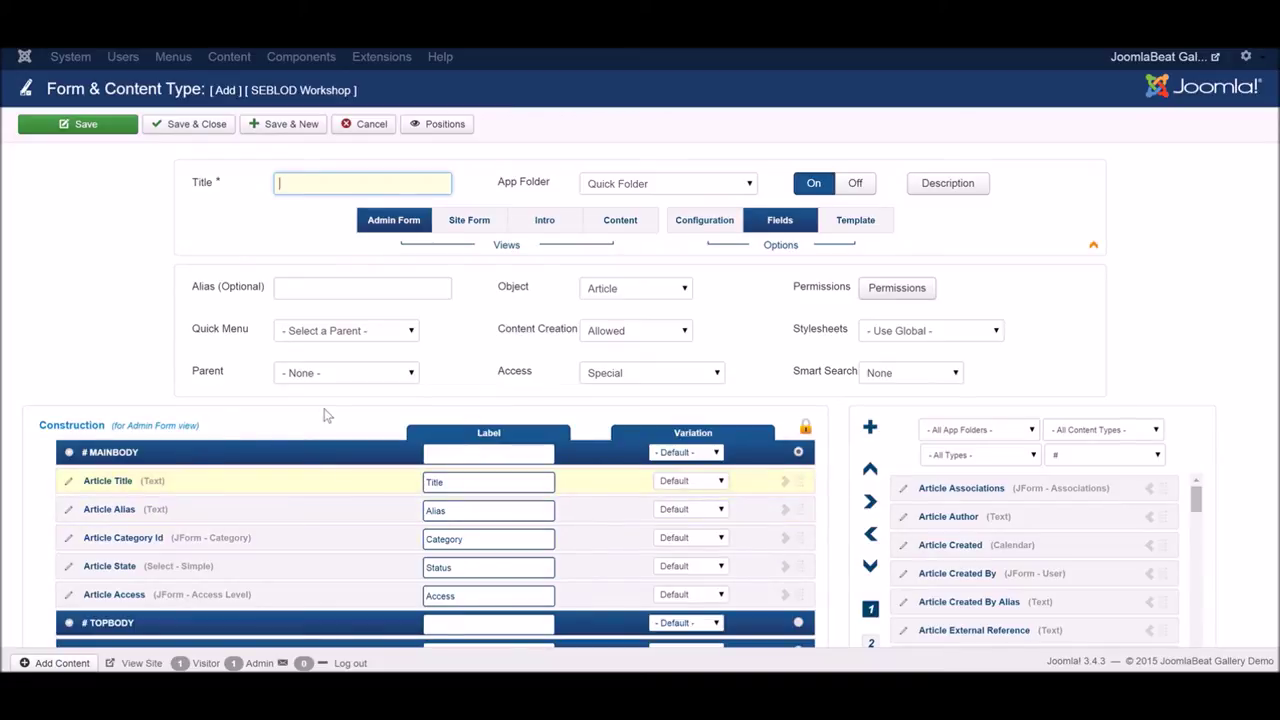
- Title the content type "Gallery Item" and assign it to the Gallery app folder
left_click(325, 181)
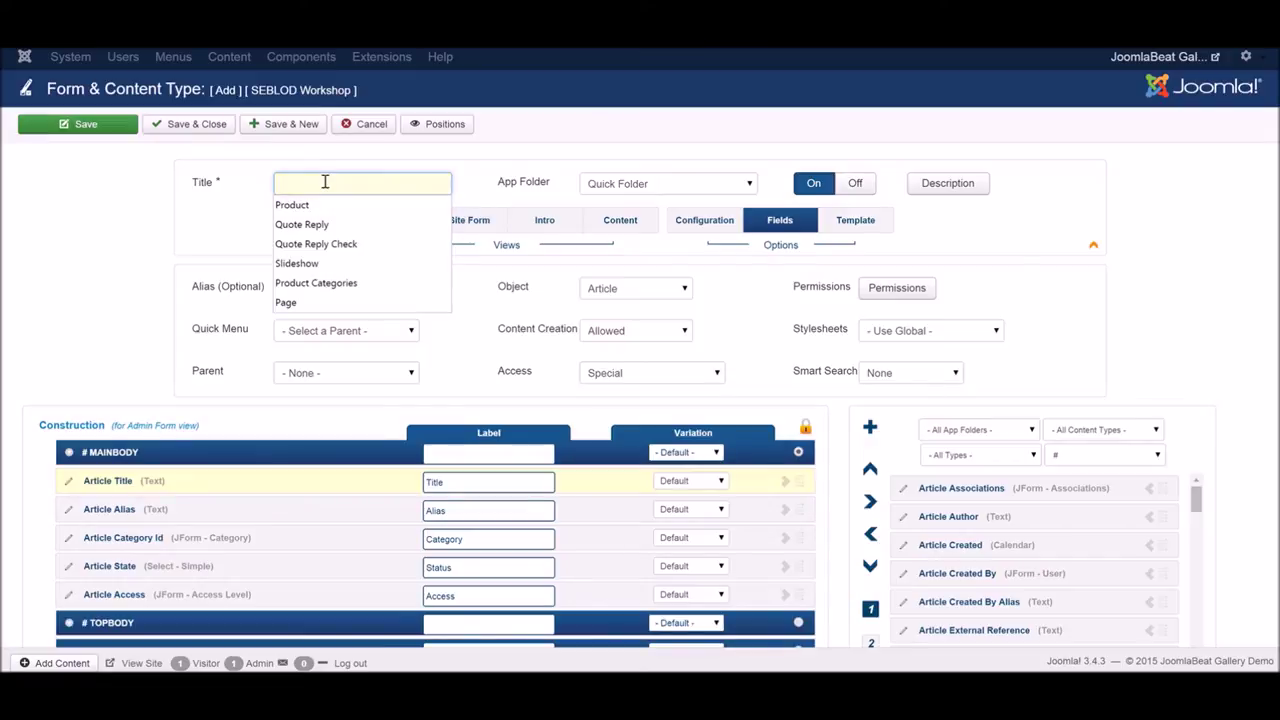
type("Gallery")
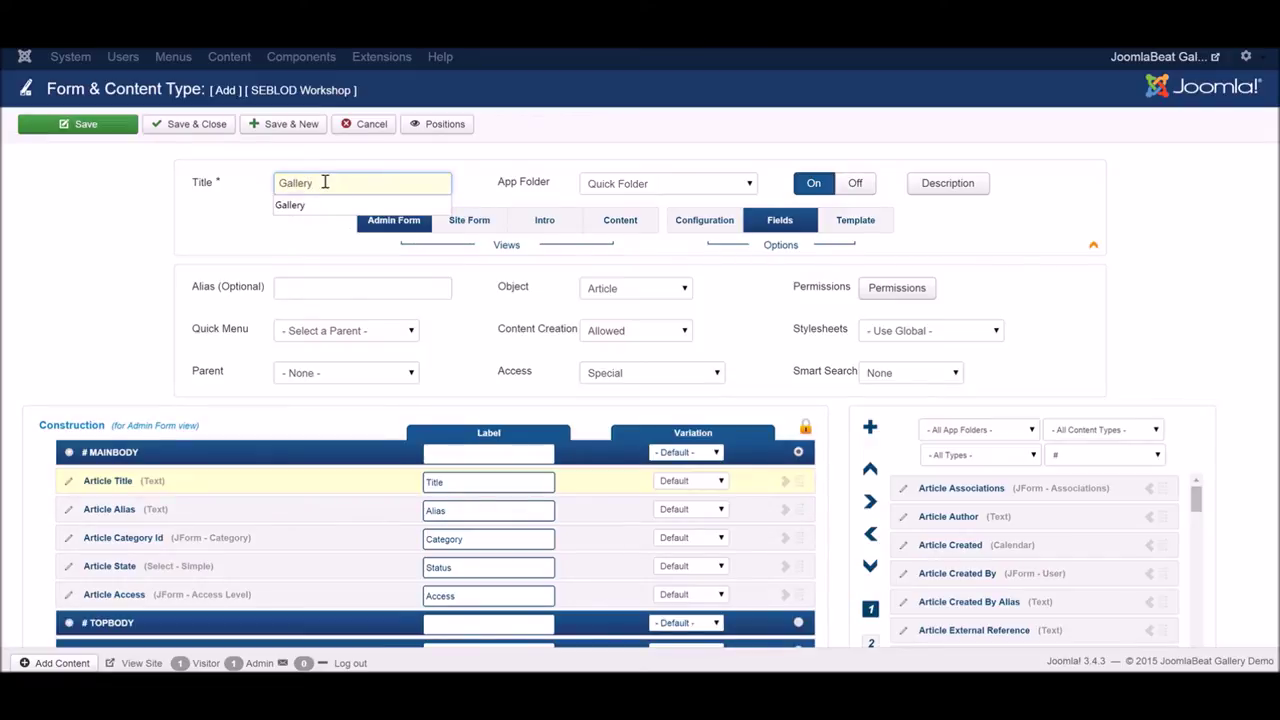
type(" Item")
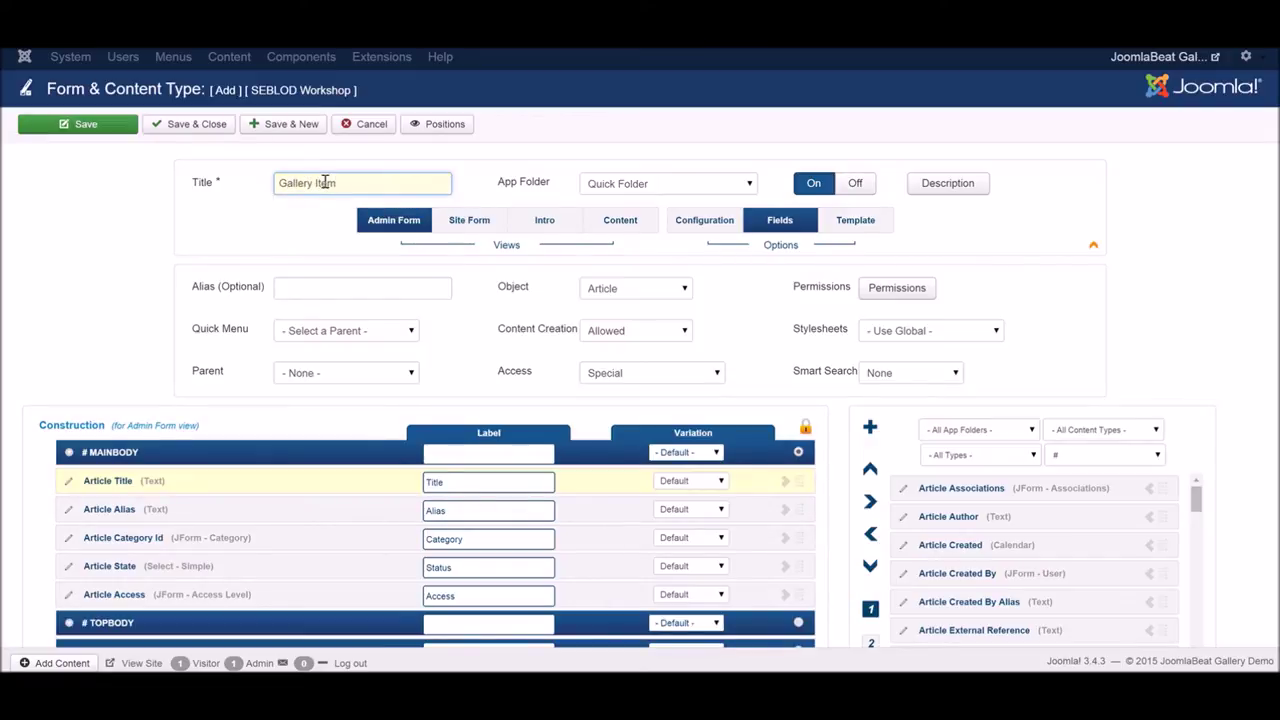
left_click(500, 187)
left_click(638, 189)
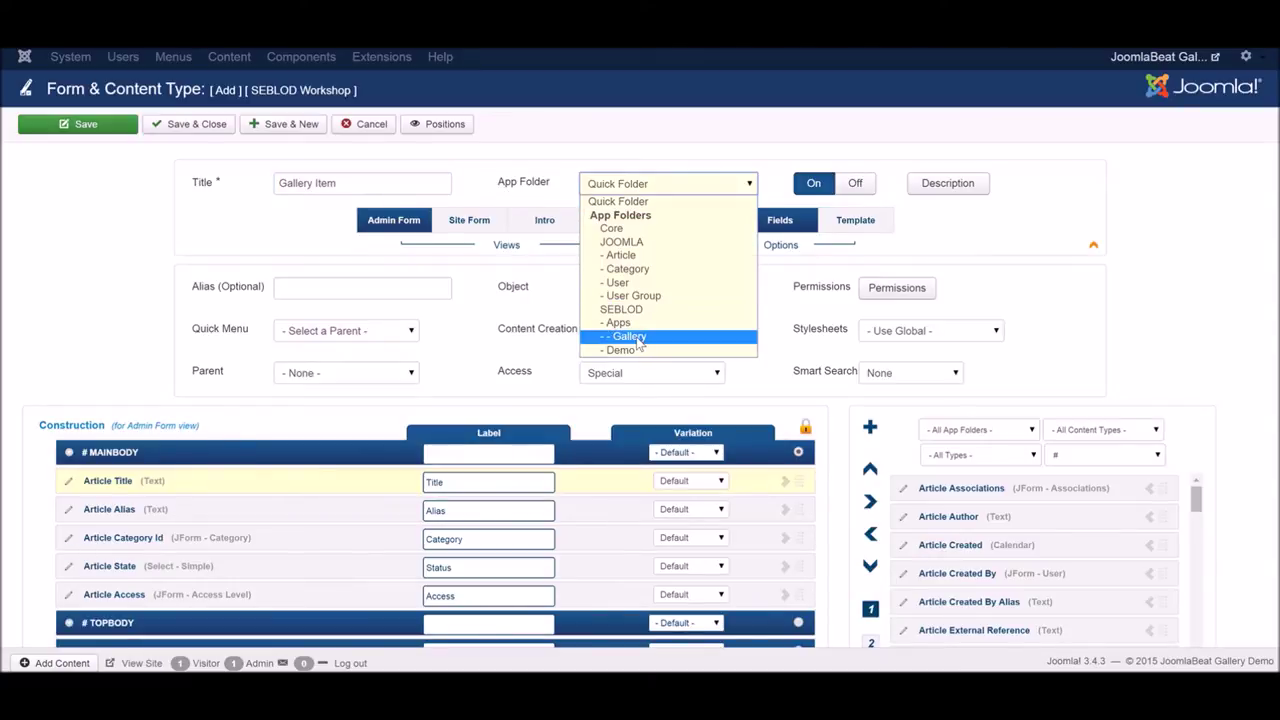
left_click(638, 340)
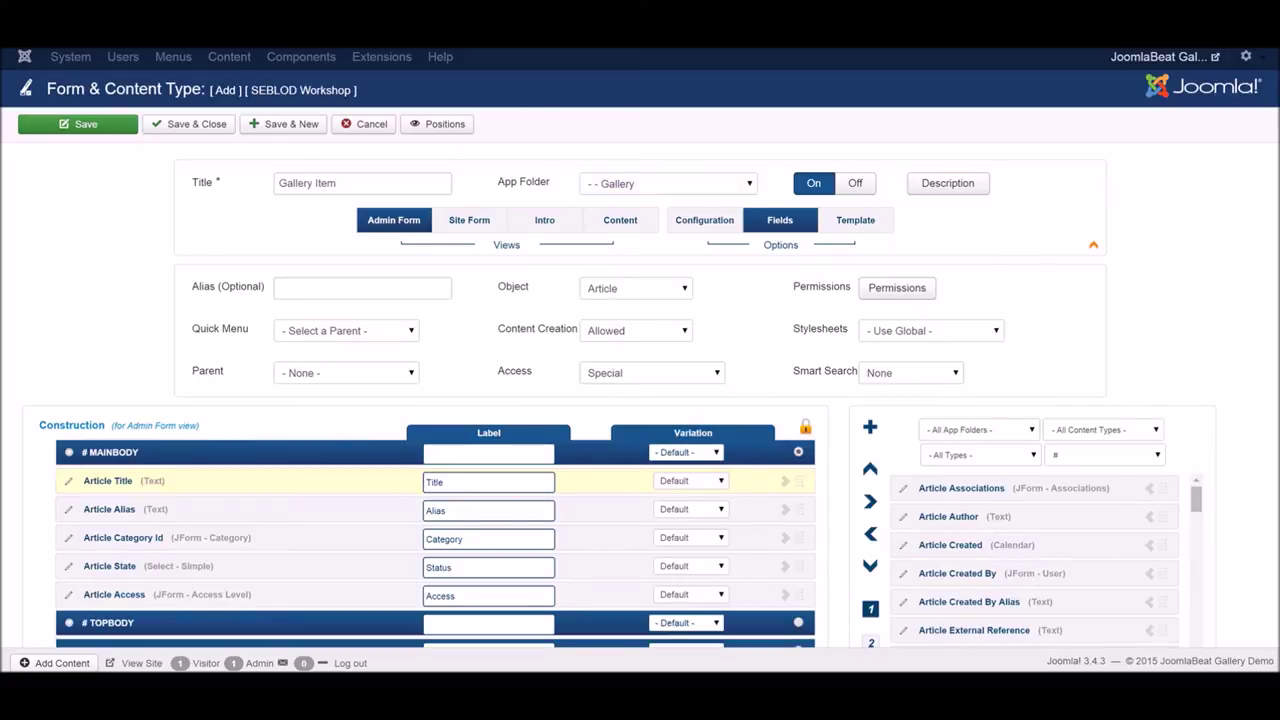
- Add the Article Created By field to the TOP-C position of the admin form
scroll(640, 360, "down", 3)
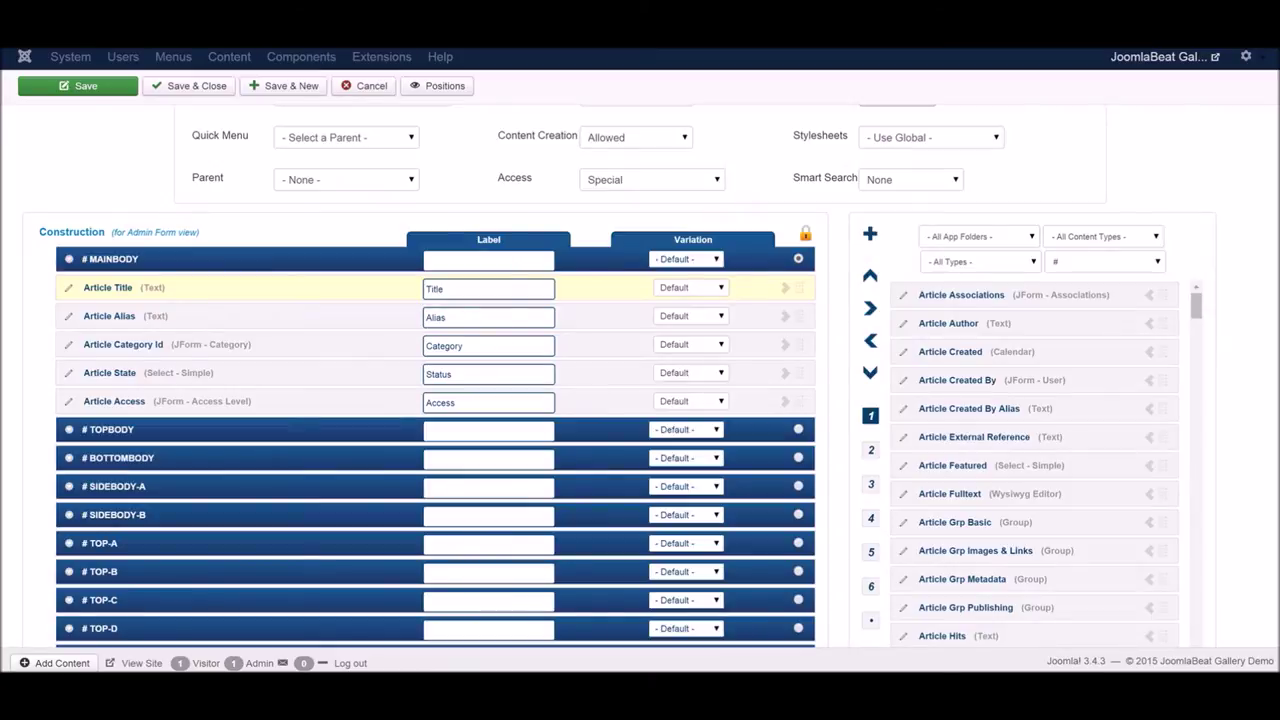
scroll(435, 376, "down", 5)
scroll(435, 376, "down", 2)
scroll(1247, 377, "up", 2)
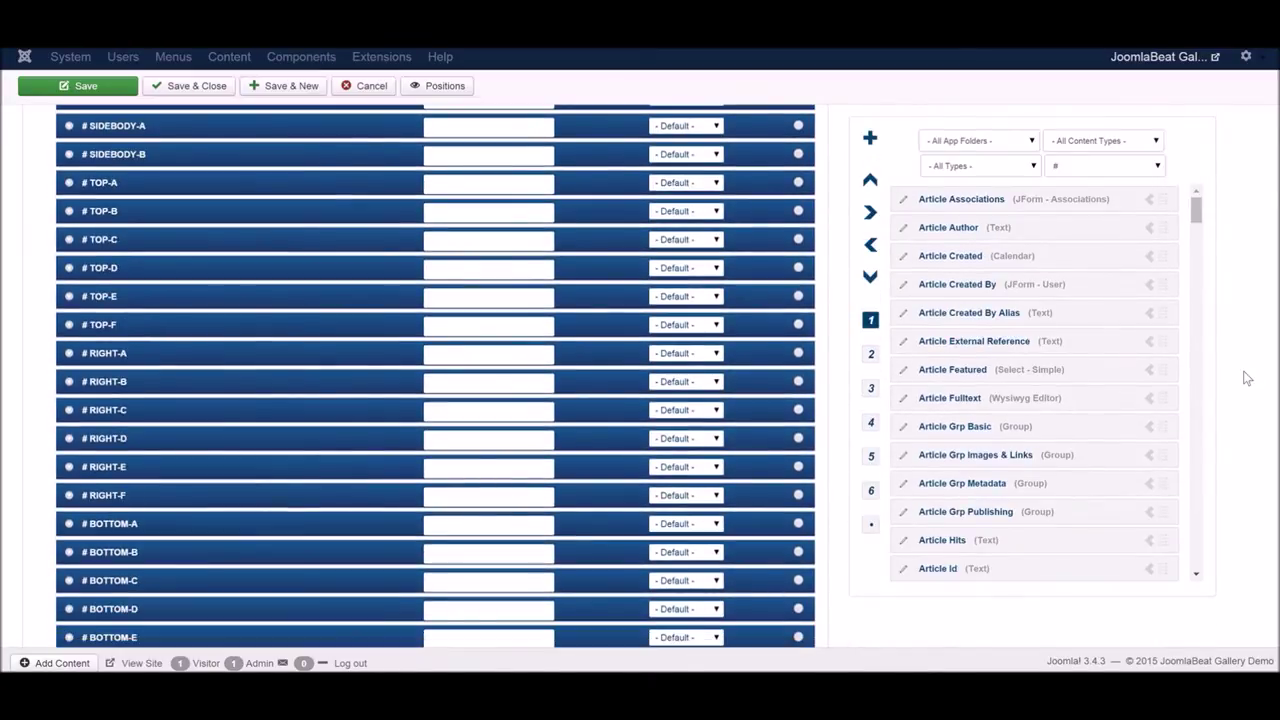
left_click_drag(1158, 284, 728, 256)
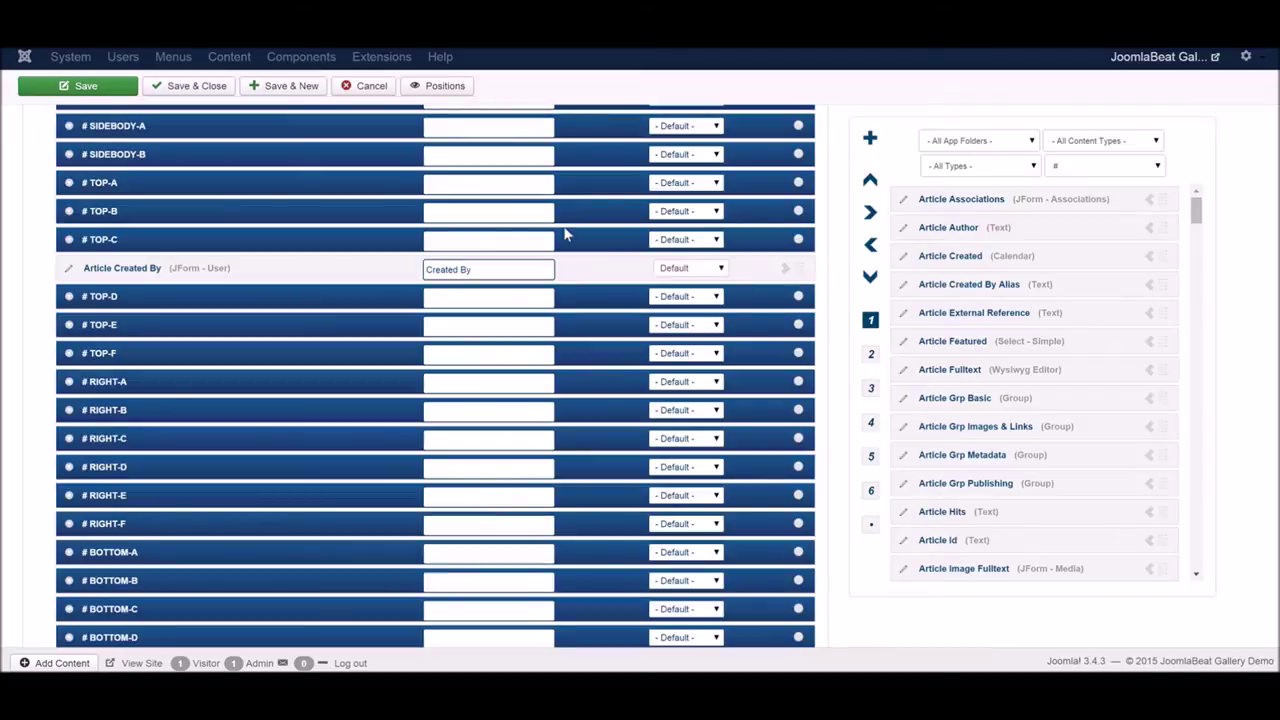
- View the template's positions diagram, close it and return to the main body fields
left_click(440, 87)
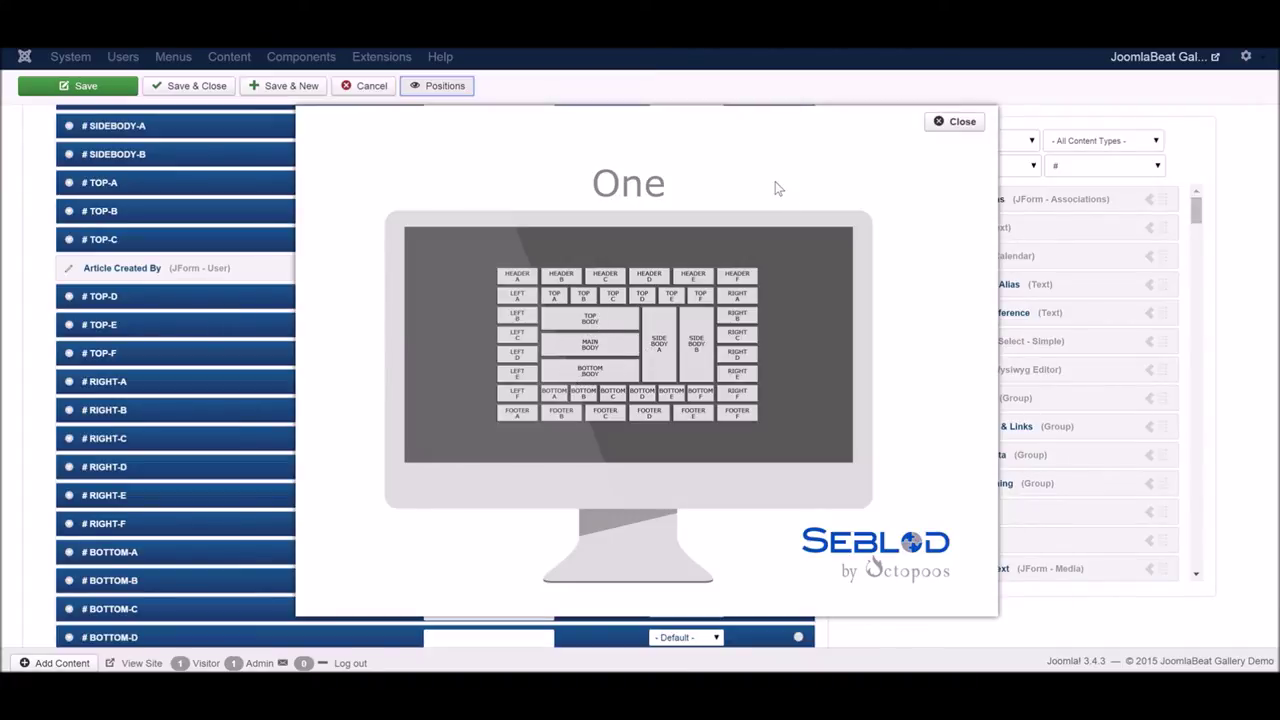
left_click(962, 123)
scroll(900, 330, "up", 1)
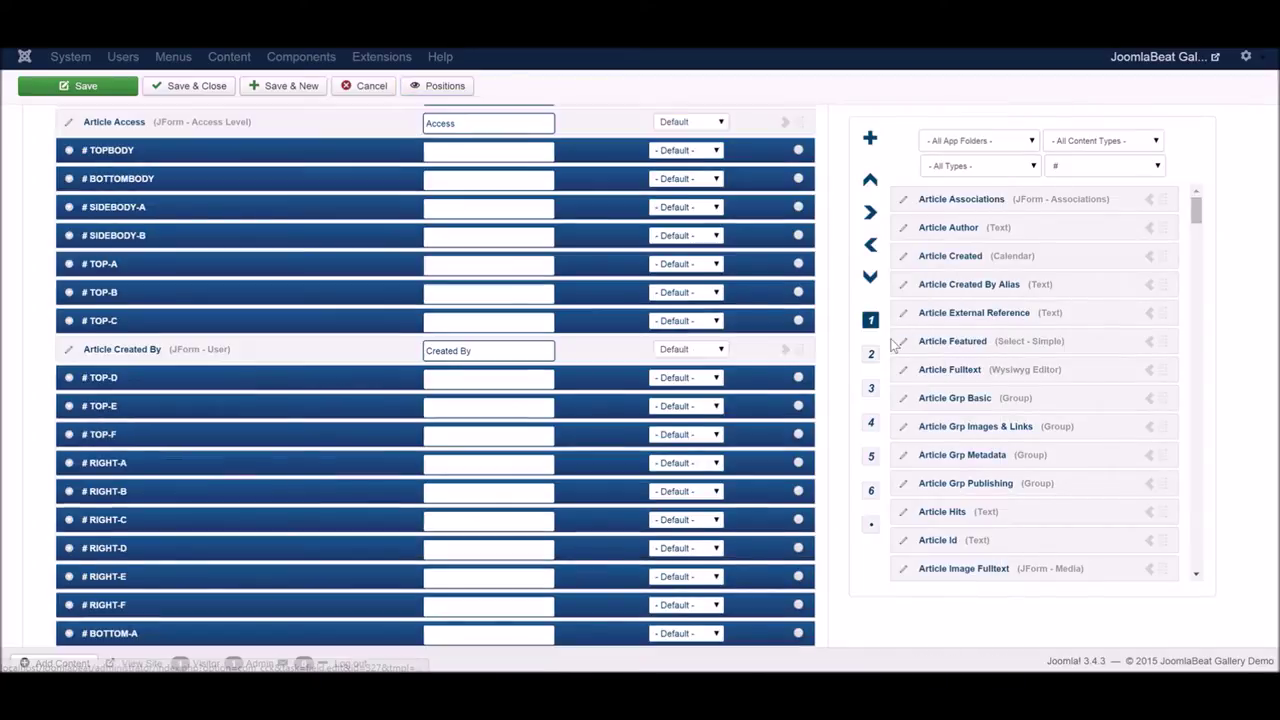
scroll(872, 360, "up", 1)
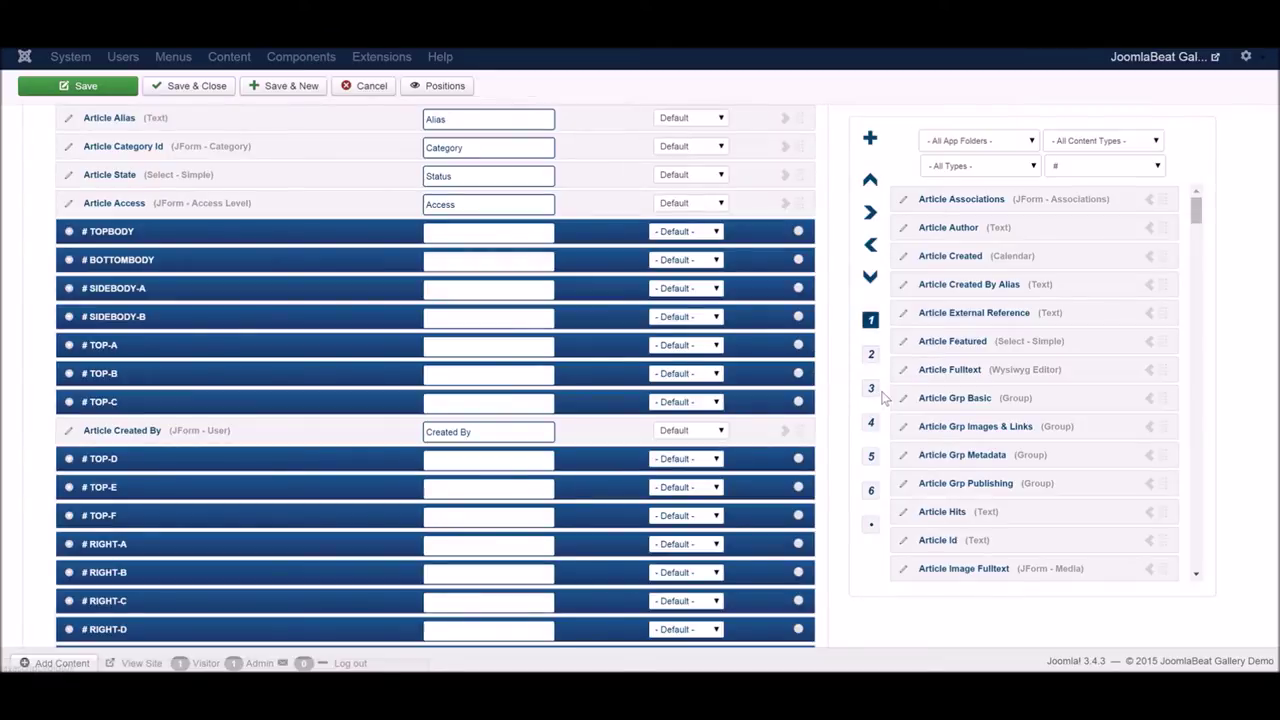
- Remove the Article Created By field from the TOP-C position of the admin form
left_click(785, 432)
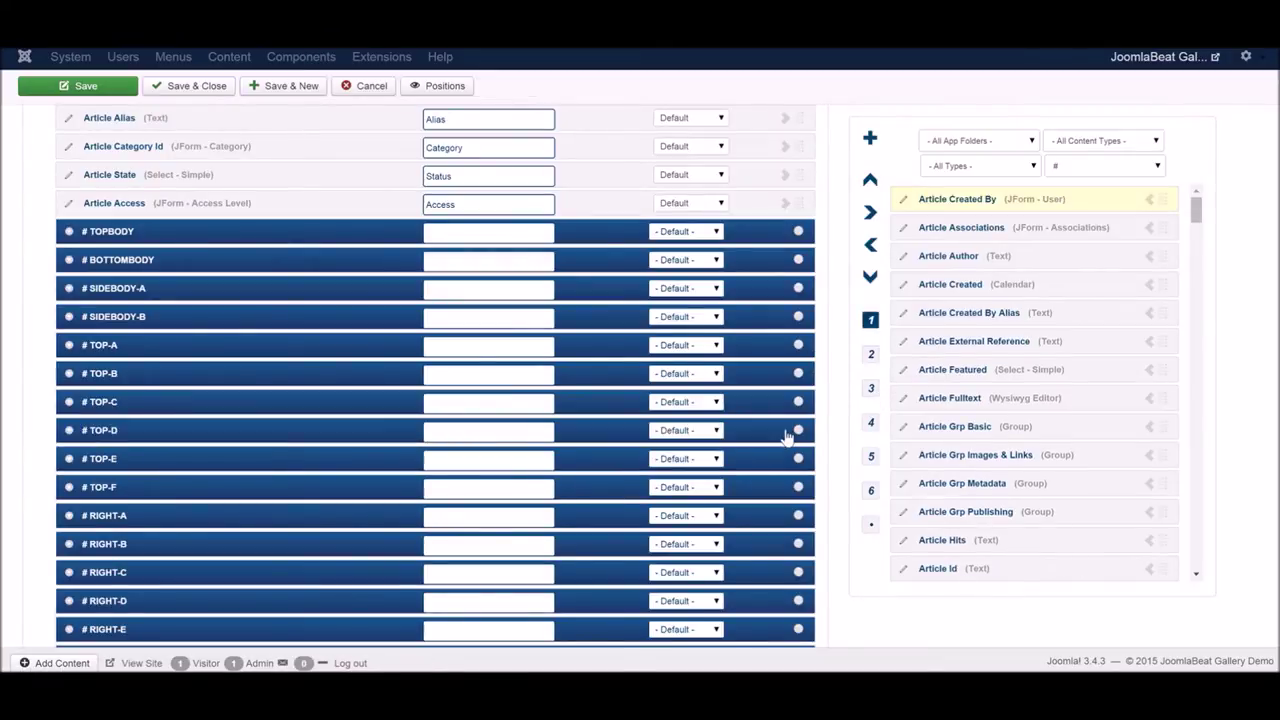
scroll(786, 437, "up", 2)
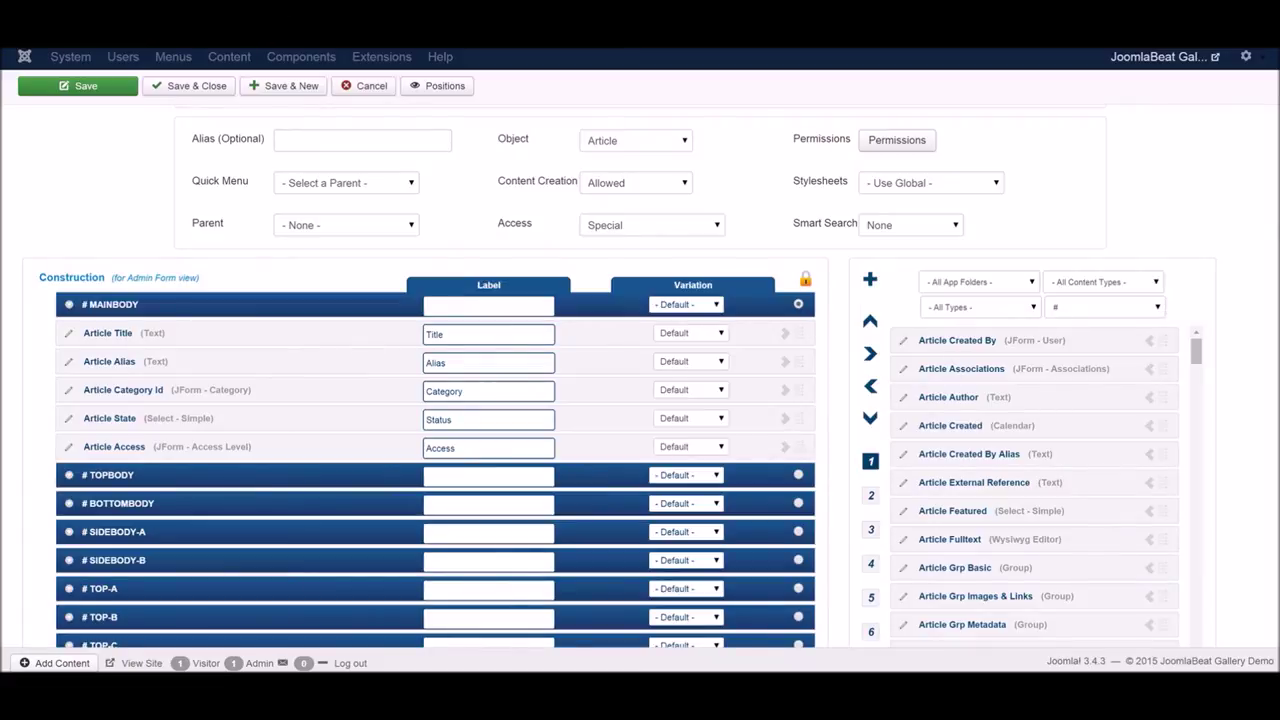
scroll(873, 340, "down", 1)
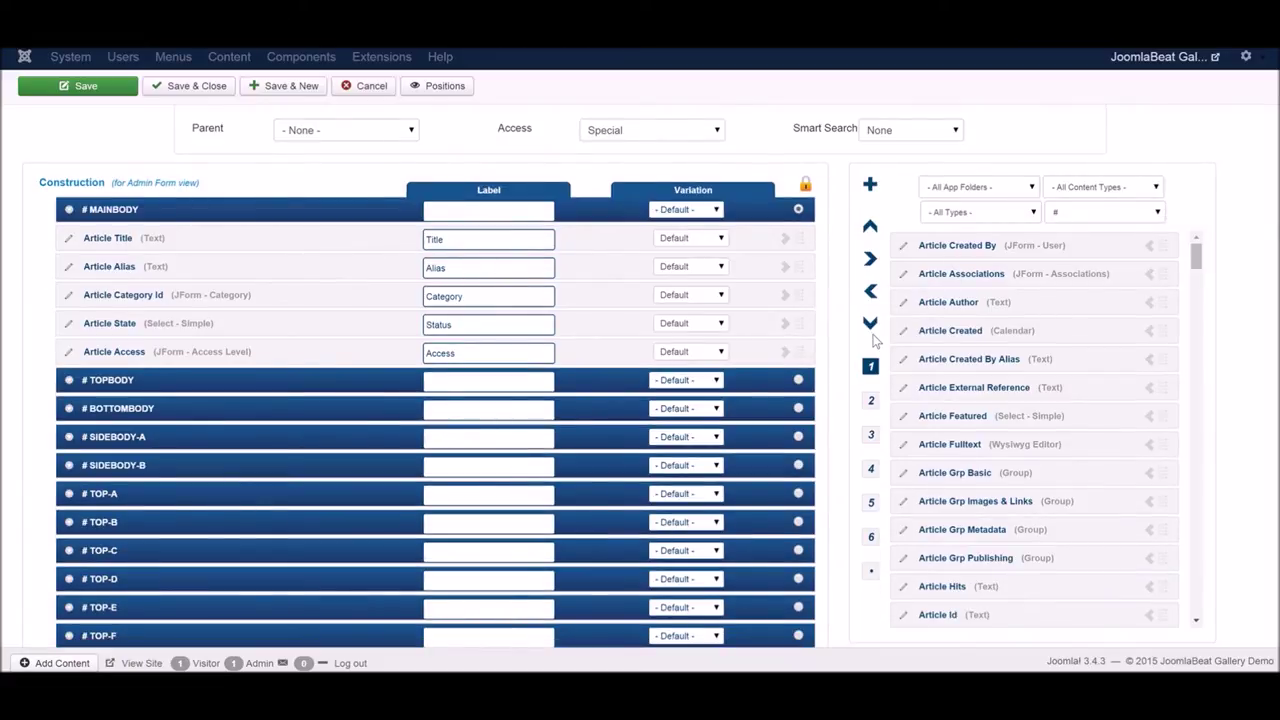
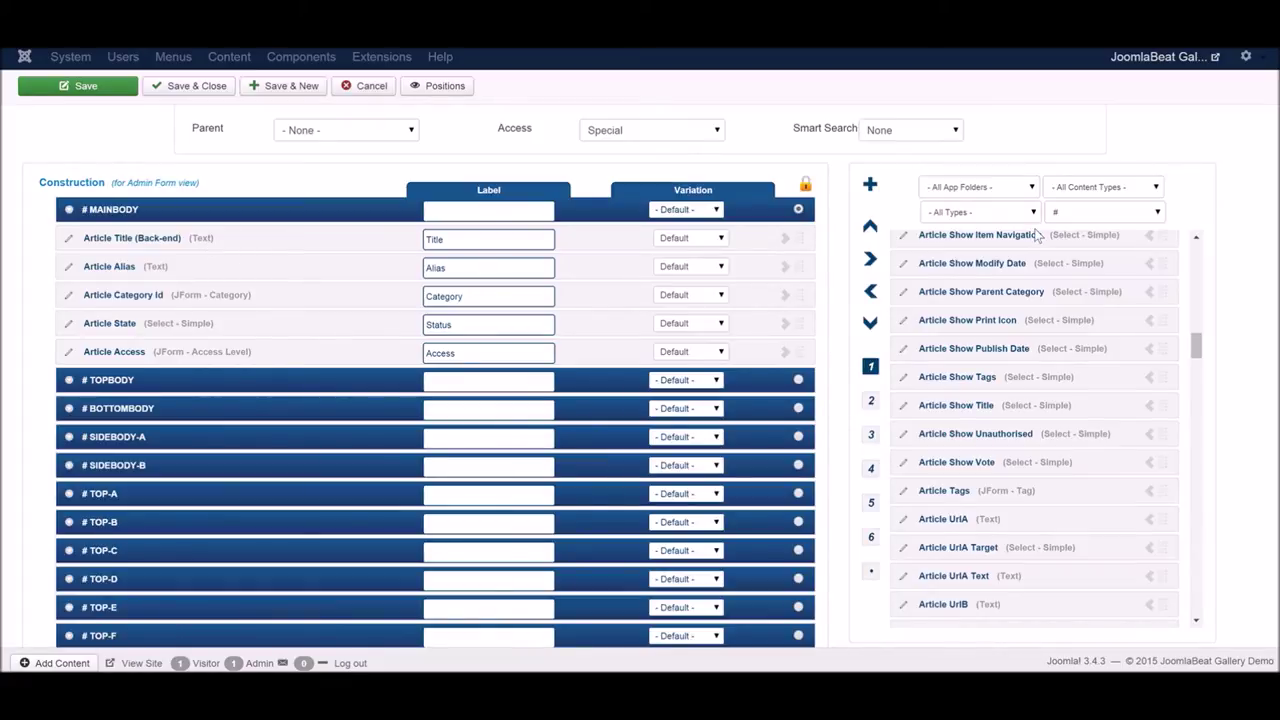
- Filter the available fields to those starting with D and browse the Div fields
left_click(1096, 219)
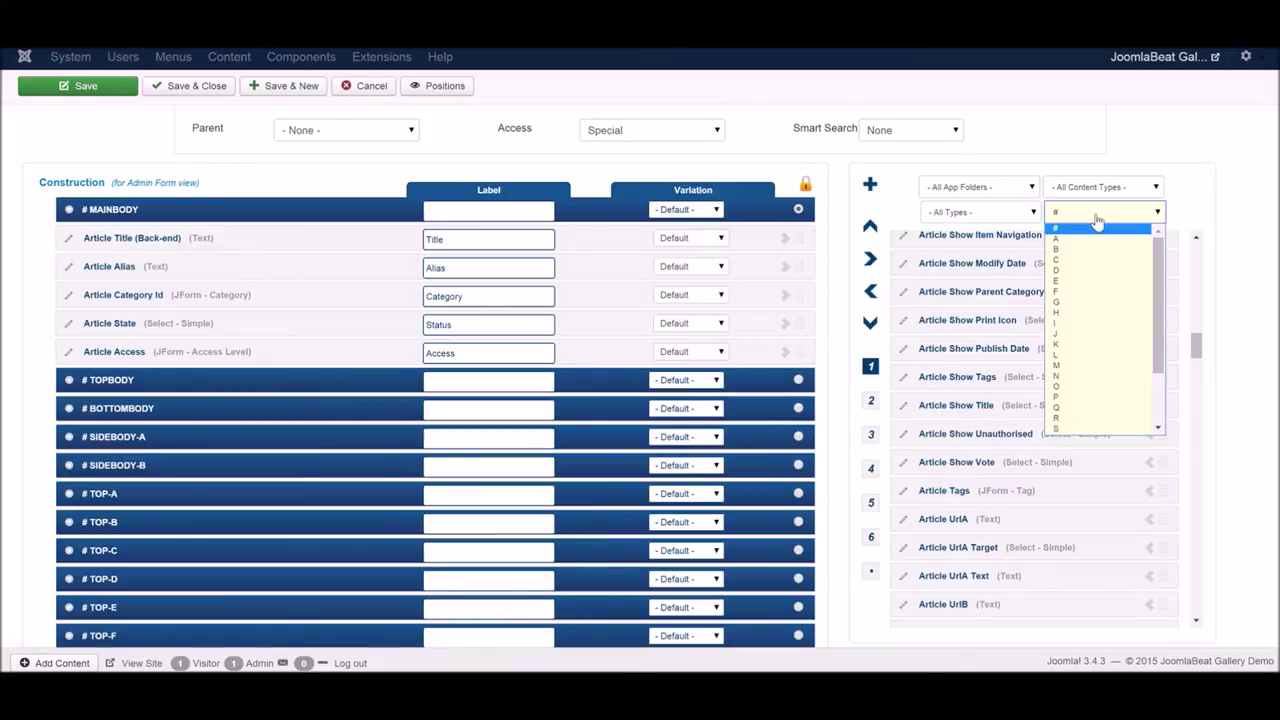
left_click(1060, 272)
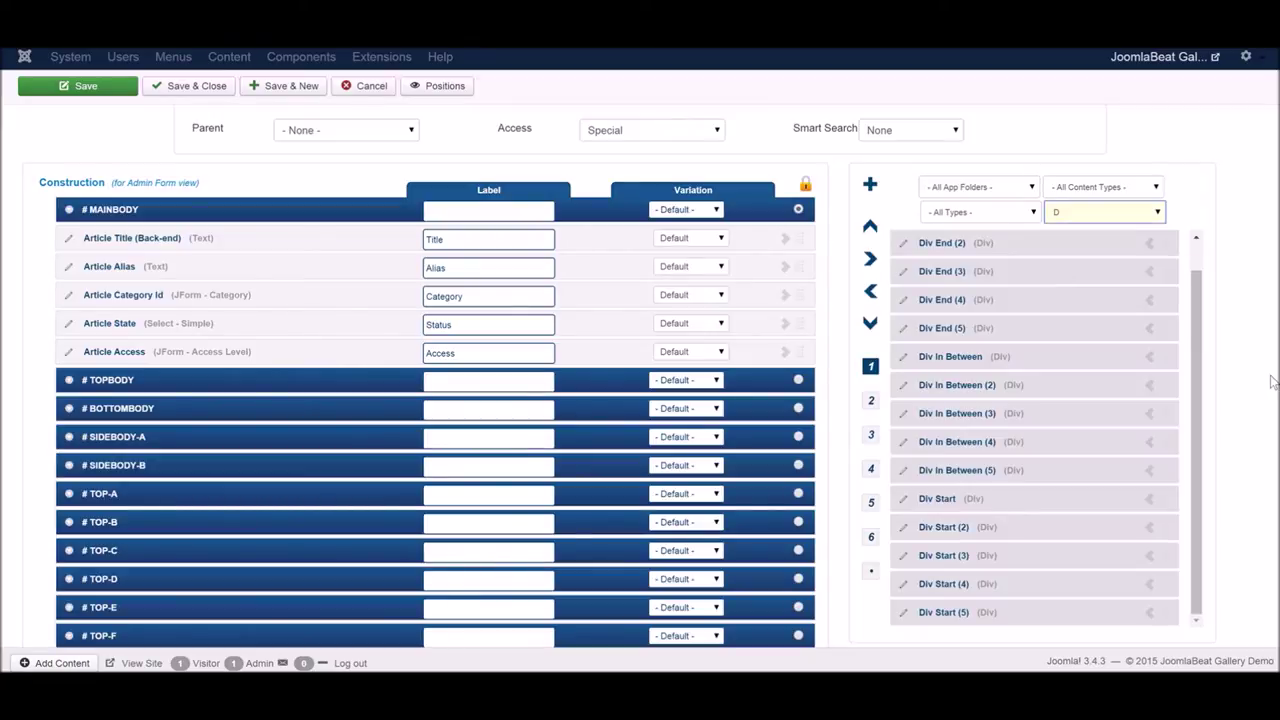
left_click_drag(1199, 404, 1204, 449)
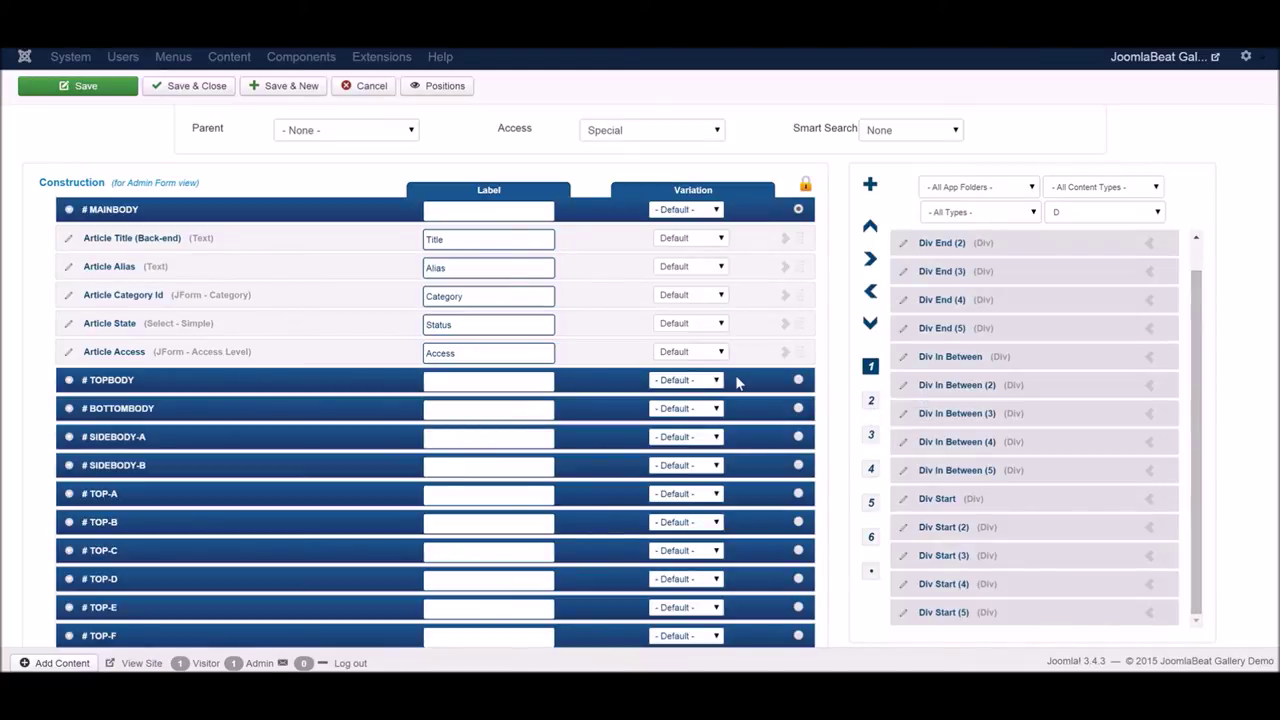
scroll(1008, 390, "down", 3)
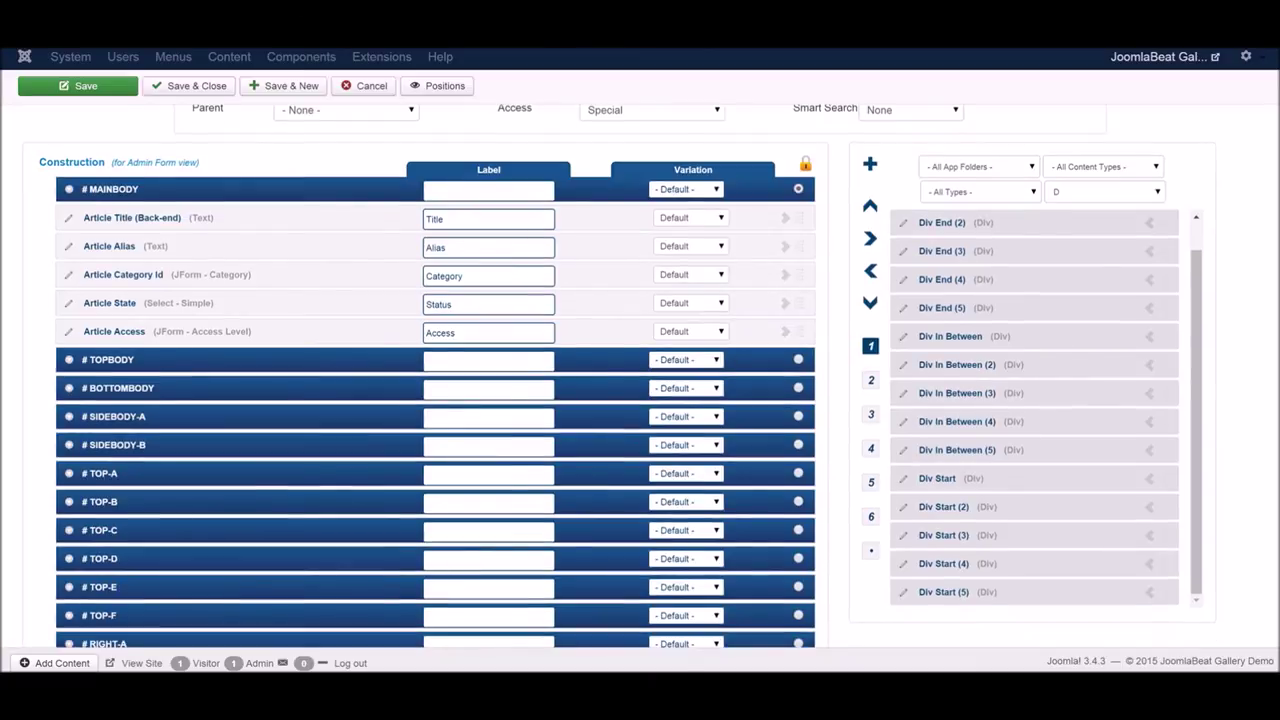
scroll(623, 376, "up", 3)
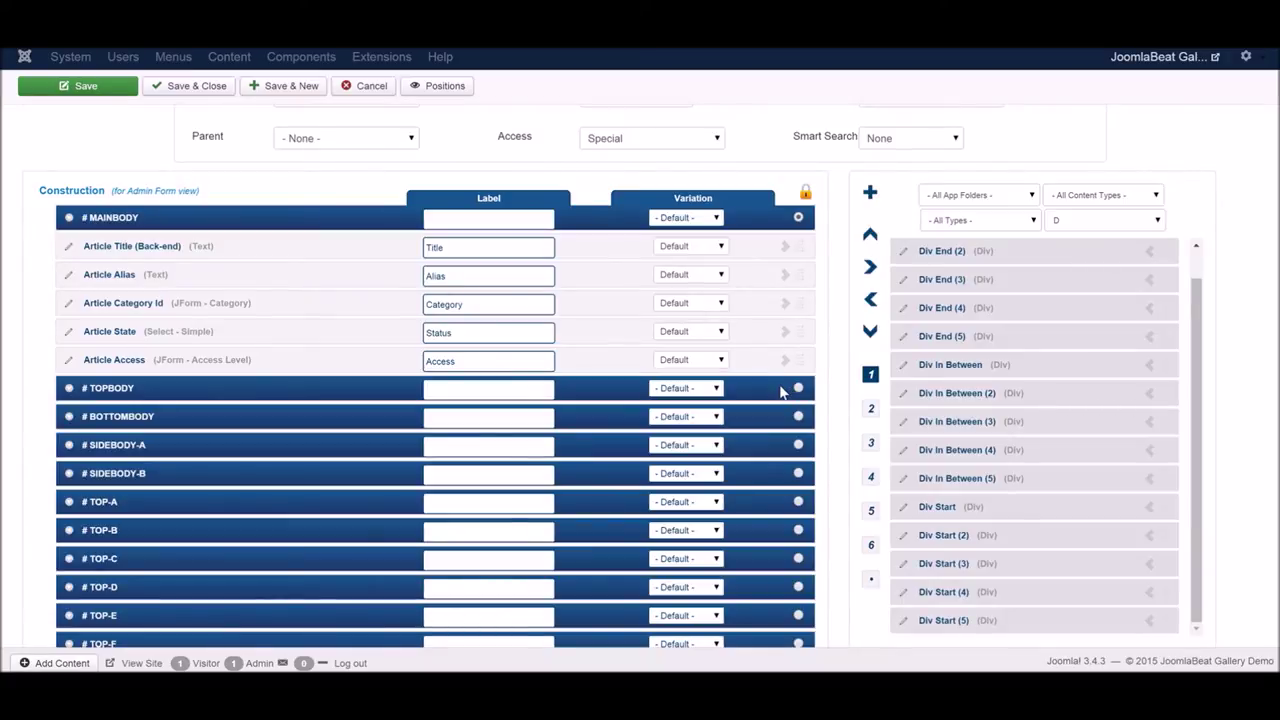
- Add Div Start, Div Start (2) and Div In Between below Article Title, and Div End (2) and Div End below Article Access
left_click_drag(1165, 508, 751, 268)
left_click_drag(1167, 535, 785, 292)
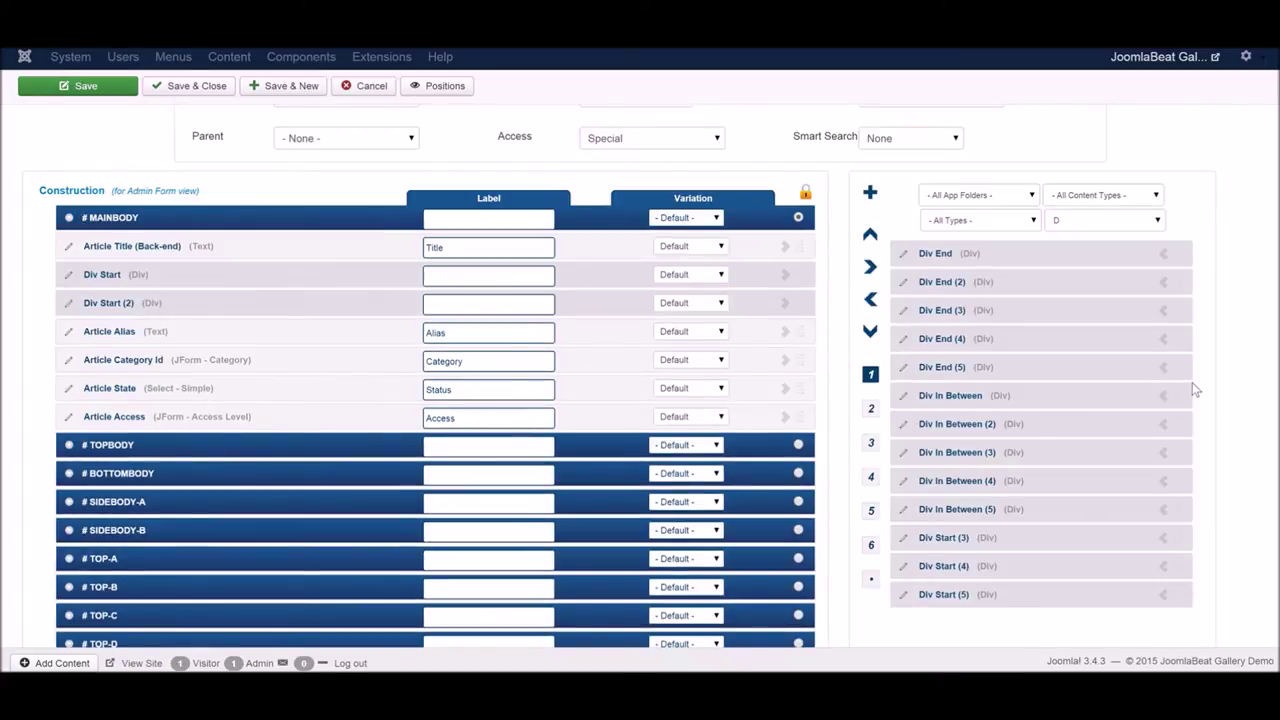
left_click_drag(1179, 395, 752, 330)
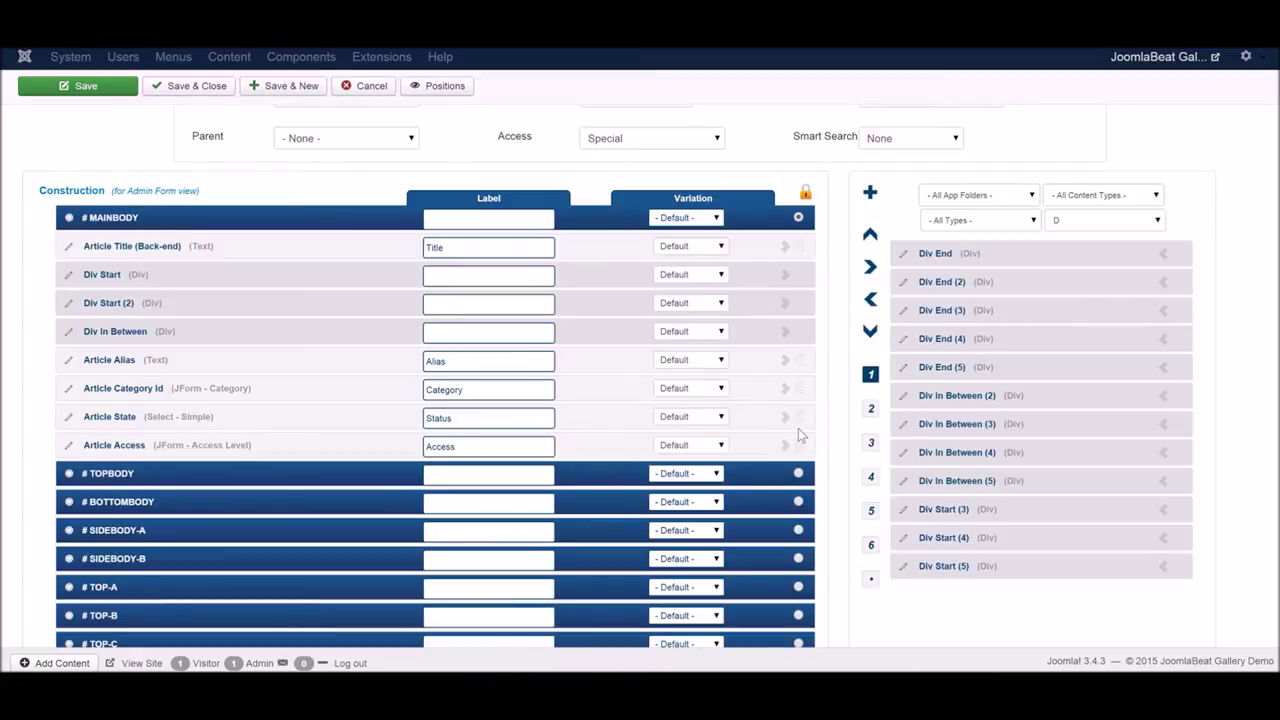
left_click_drag(1170, 254, 730, 475)
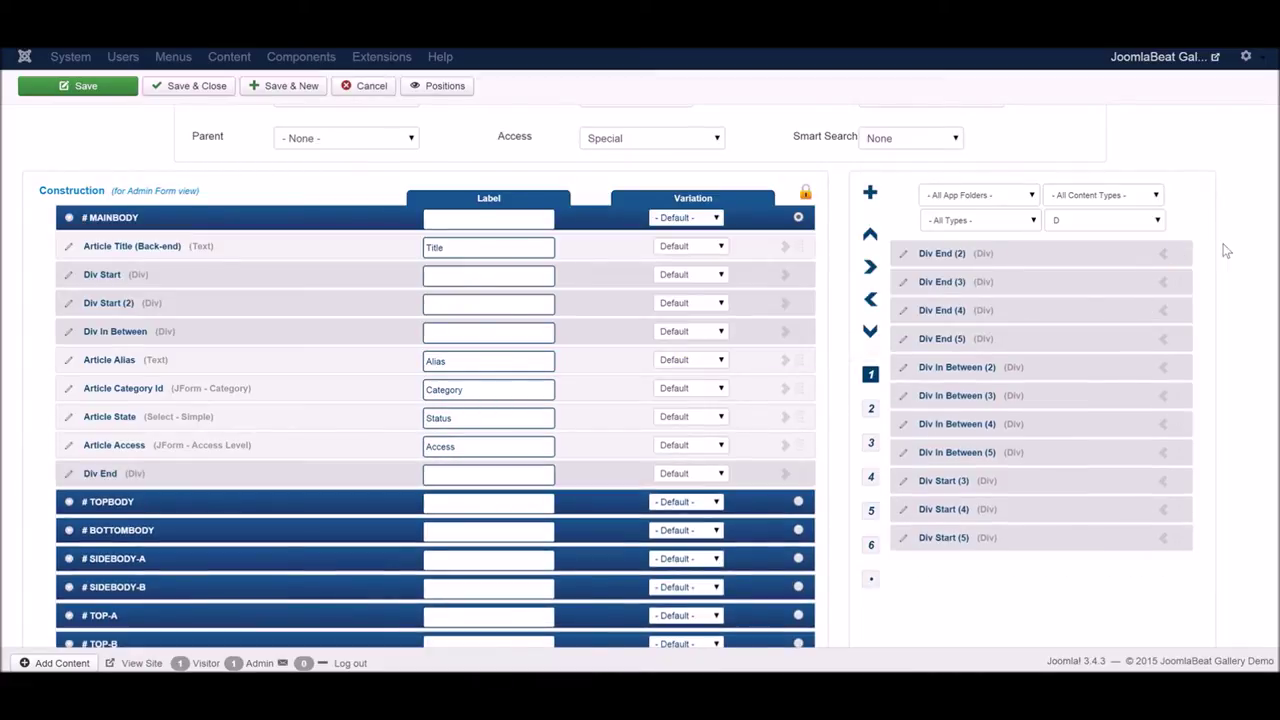
left_click_drag(1176, 252, 792, 491)
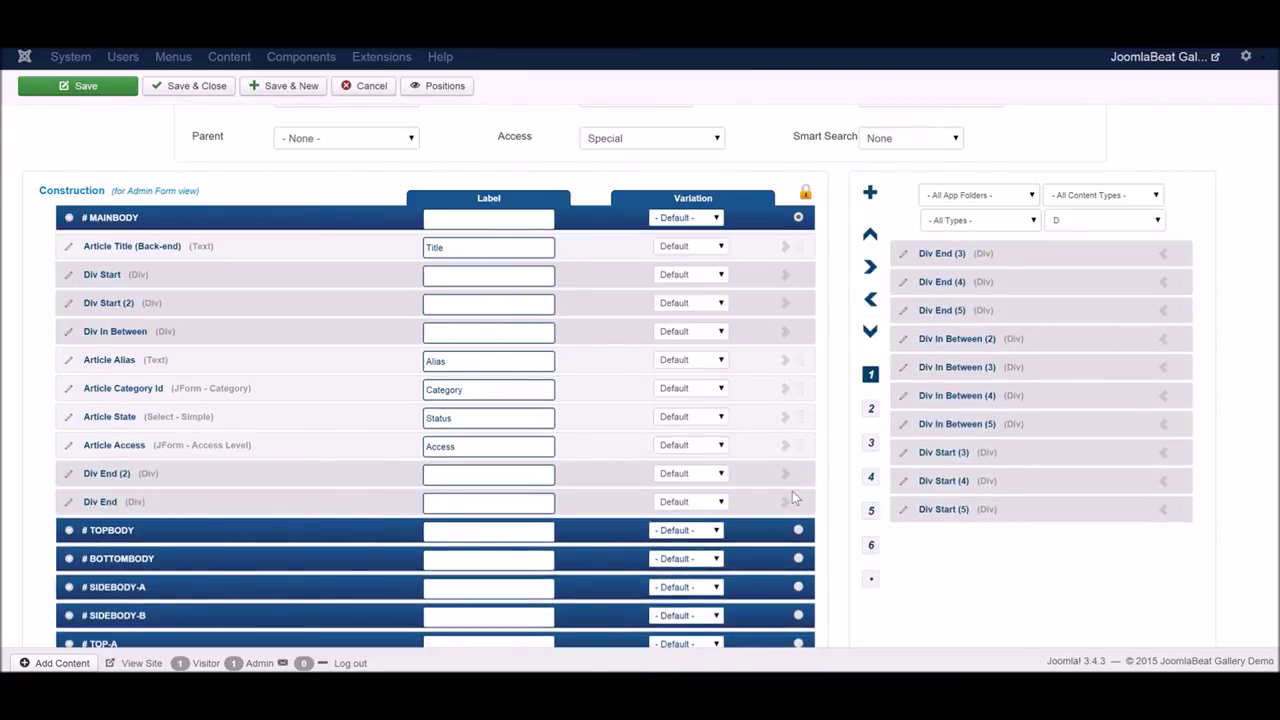
- Set the markup classes to row-fluid for Div Start, span9 for Div Start (2) and span3 for Div In Between
left_click(871, 546)
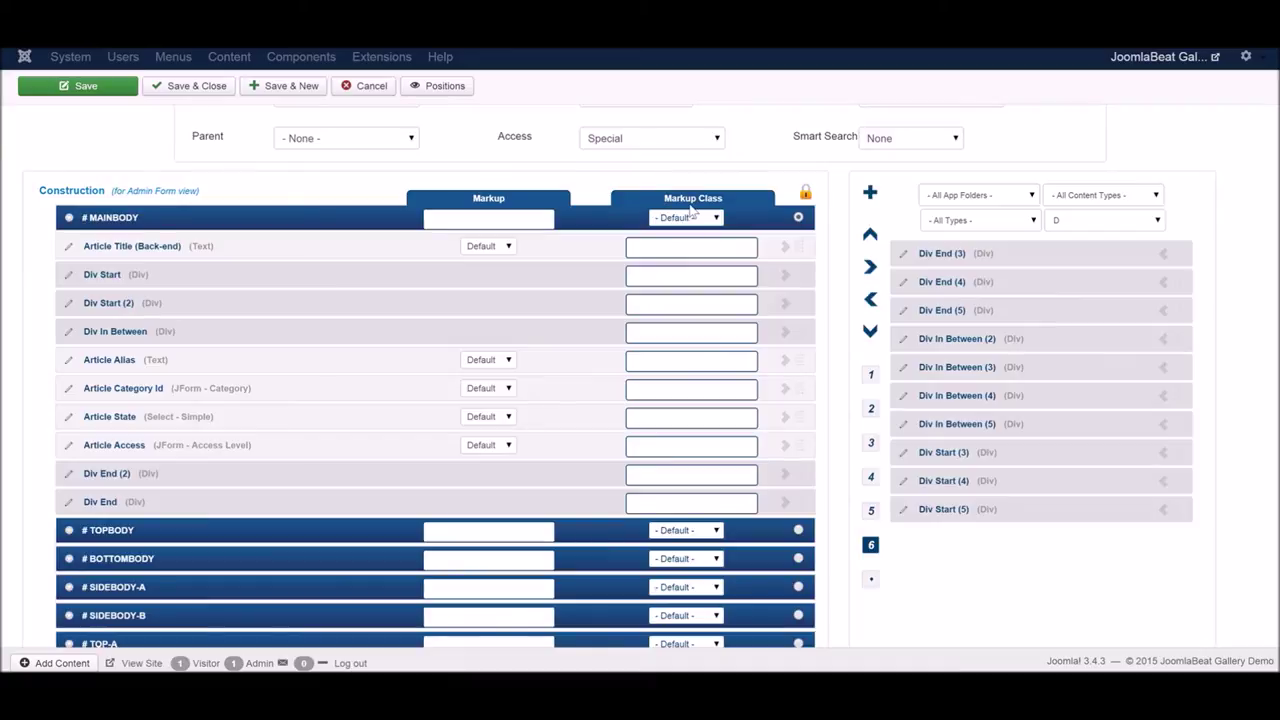
left_click(723, 274)
type("row-fluid")
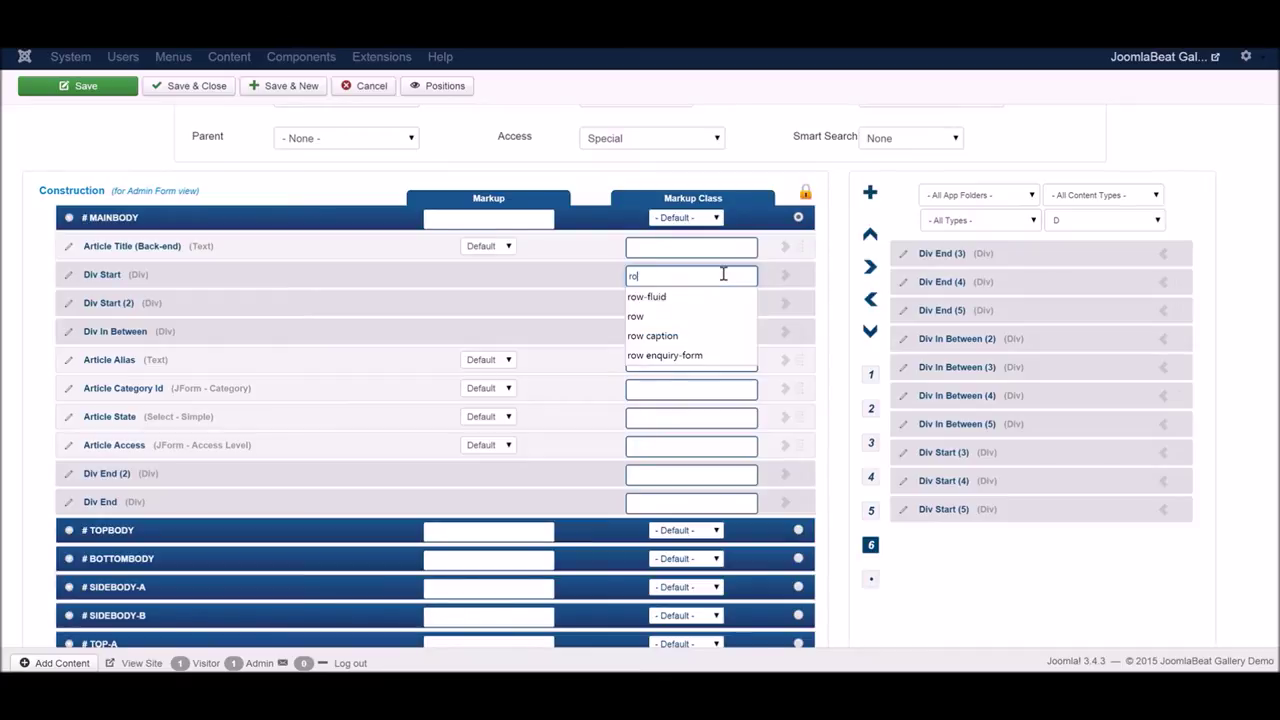
left_click(692, 304)
type("span9")
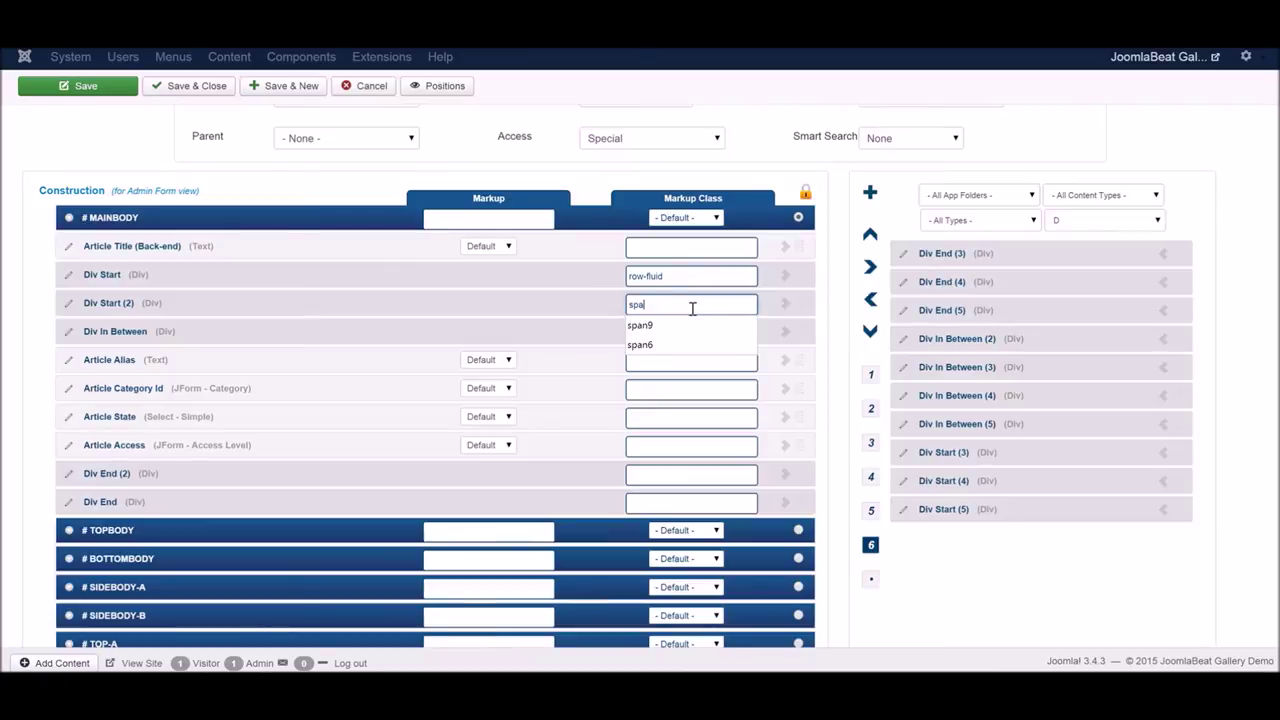
left_click(680, 333)
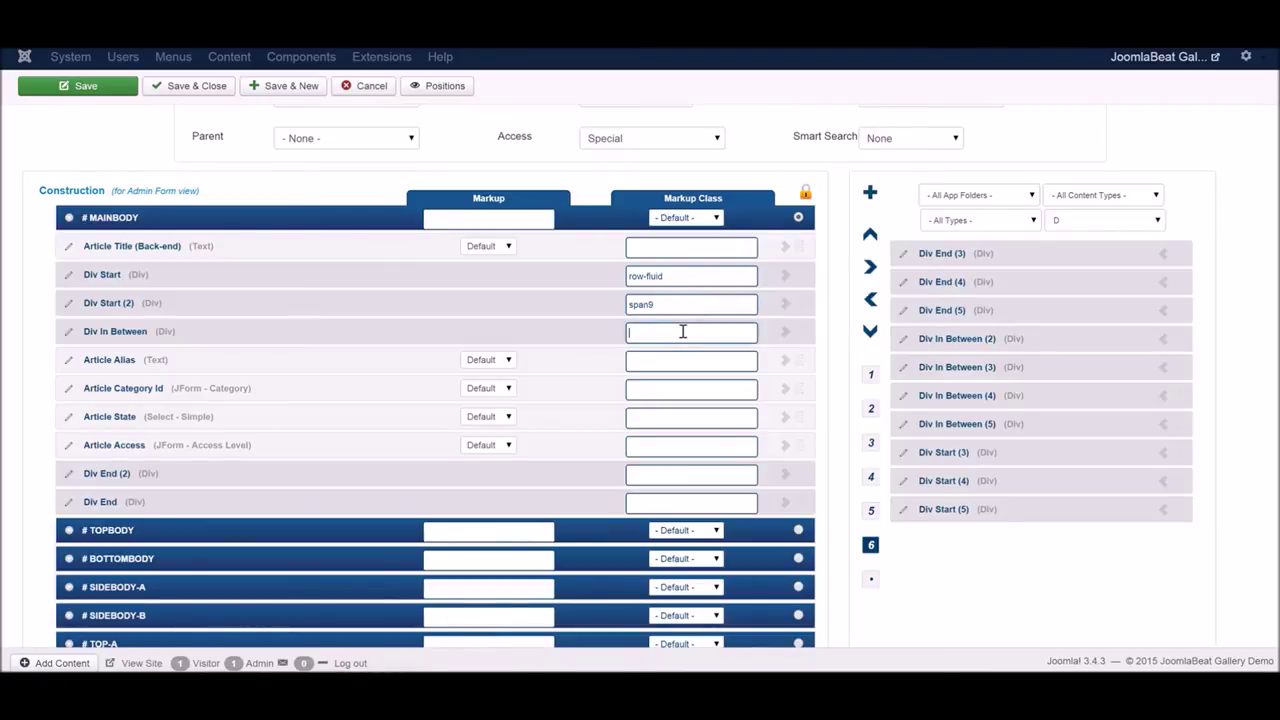
type("span3")
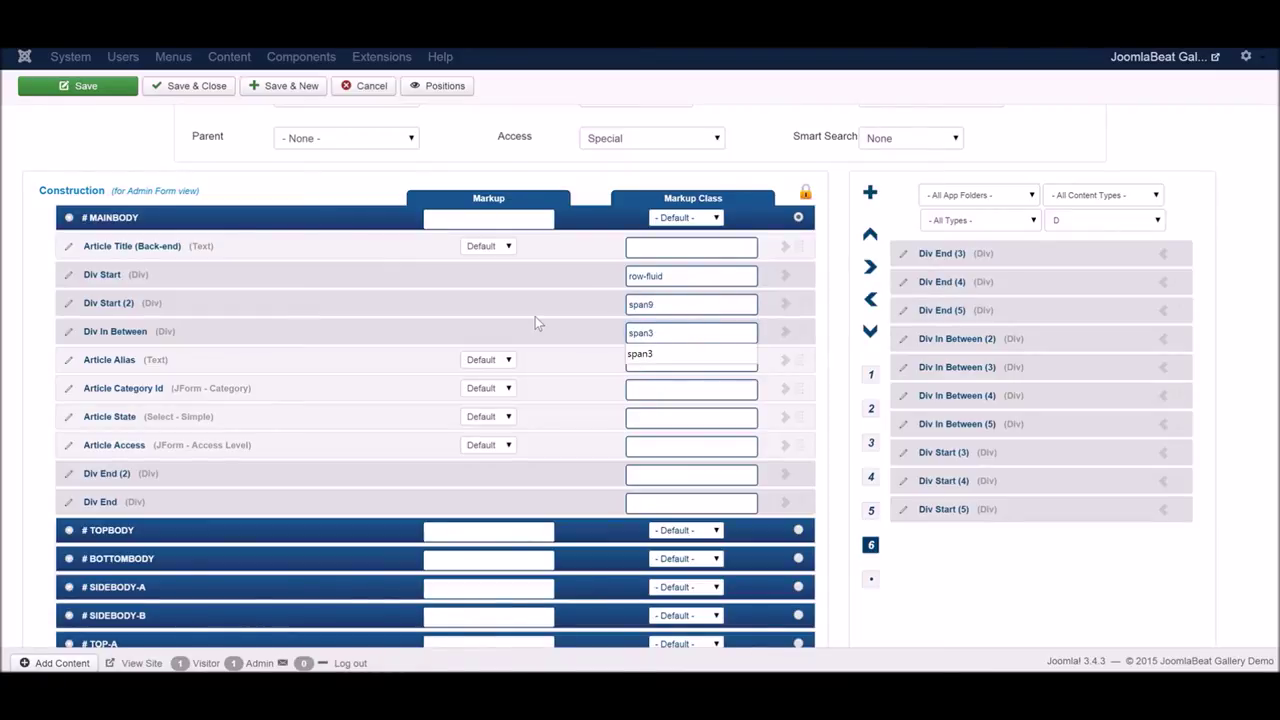
key("Escape")
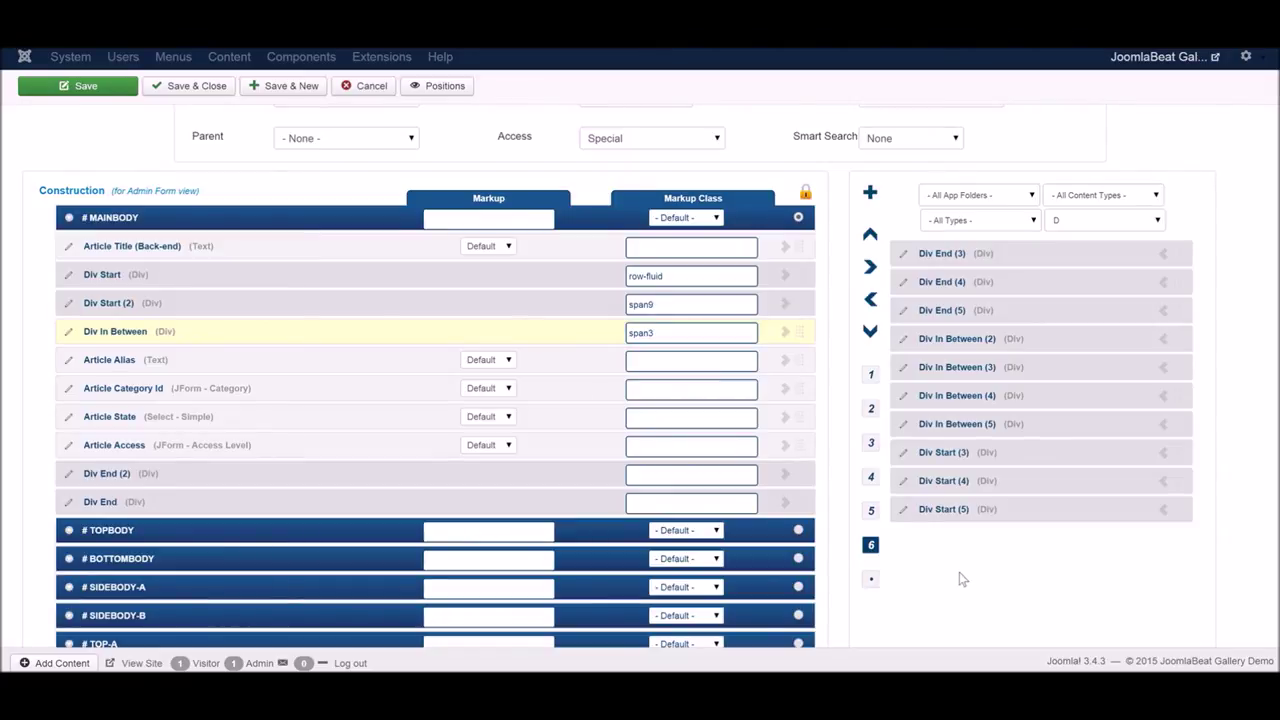
- Set the live value of Article Category Id to the Gallery Images category and return to the label and variation settings
left_click(871, 410)
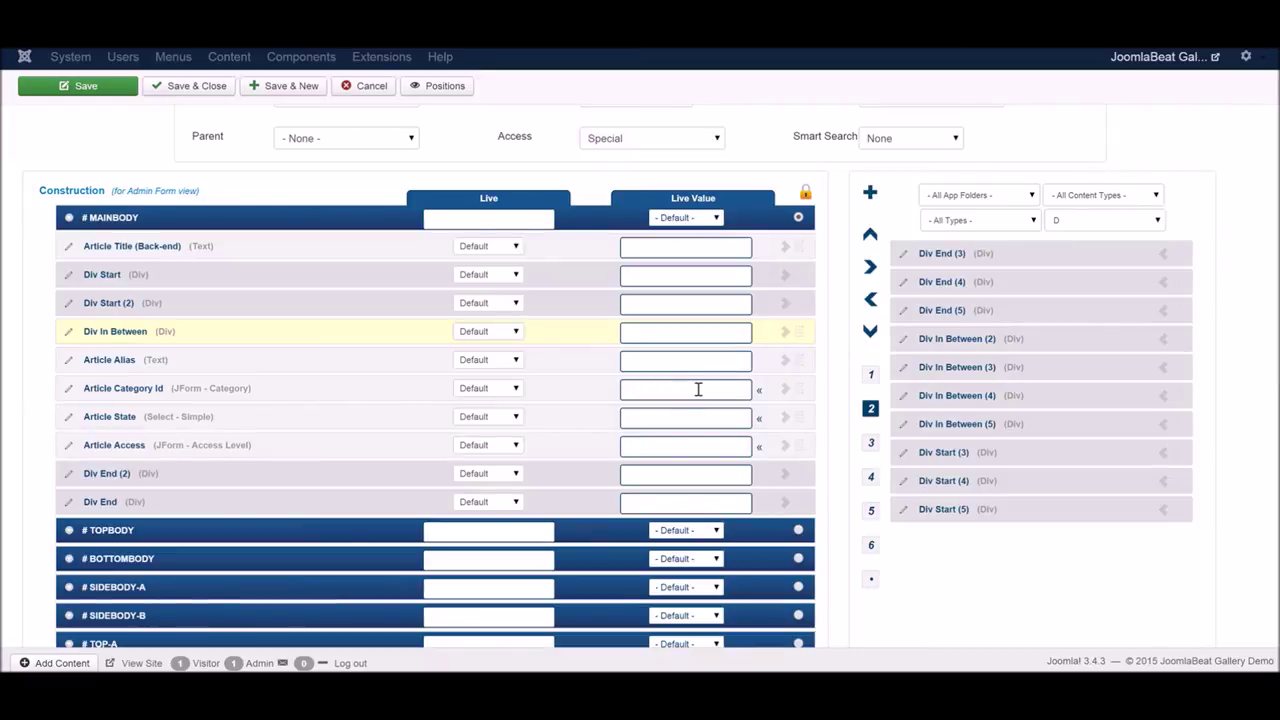
left_click(759, 393)
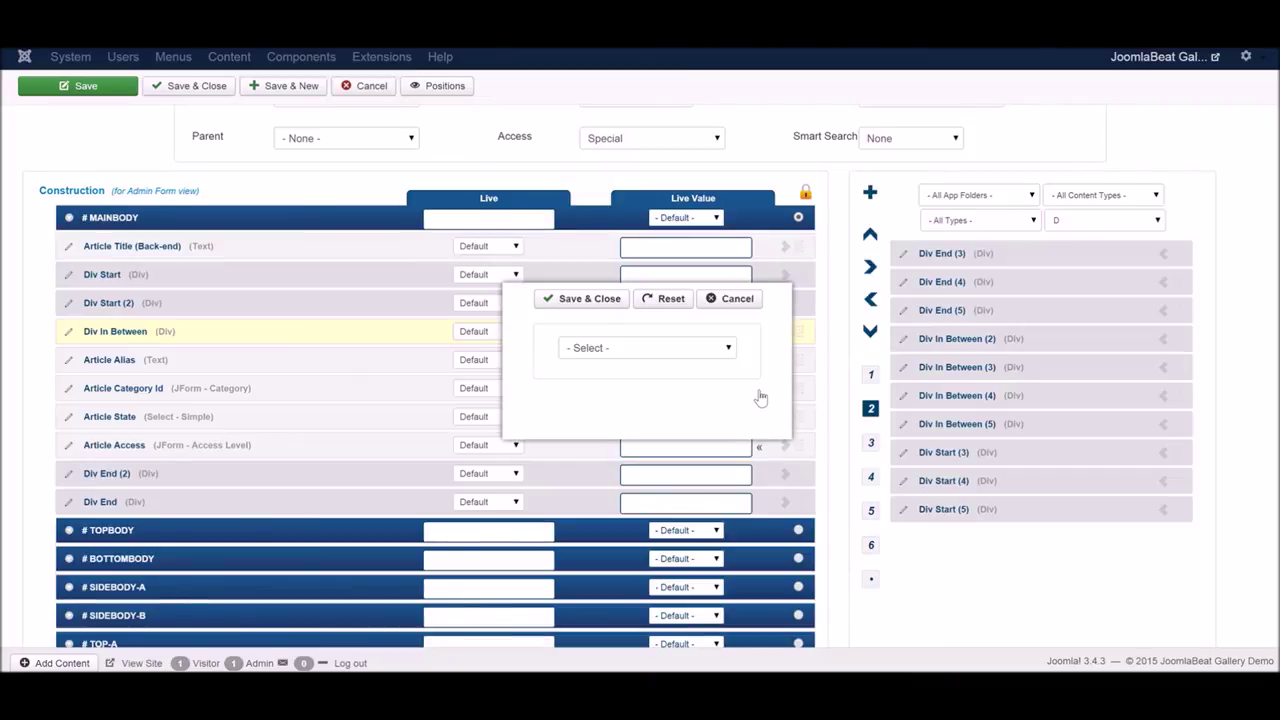
left_click(615, 350)
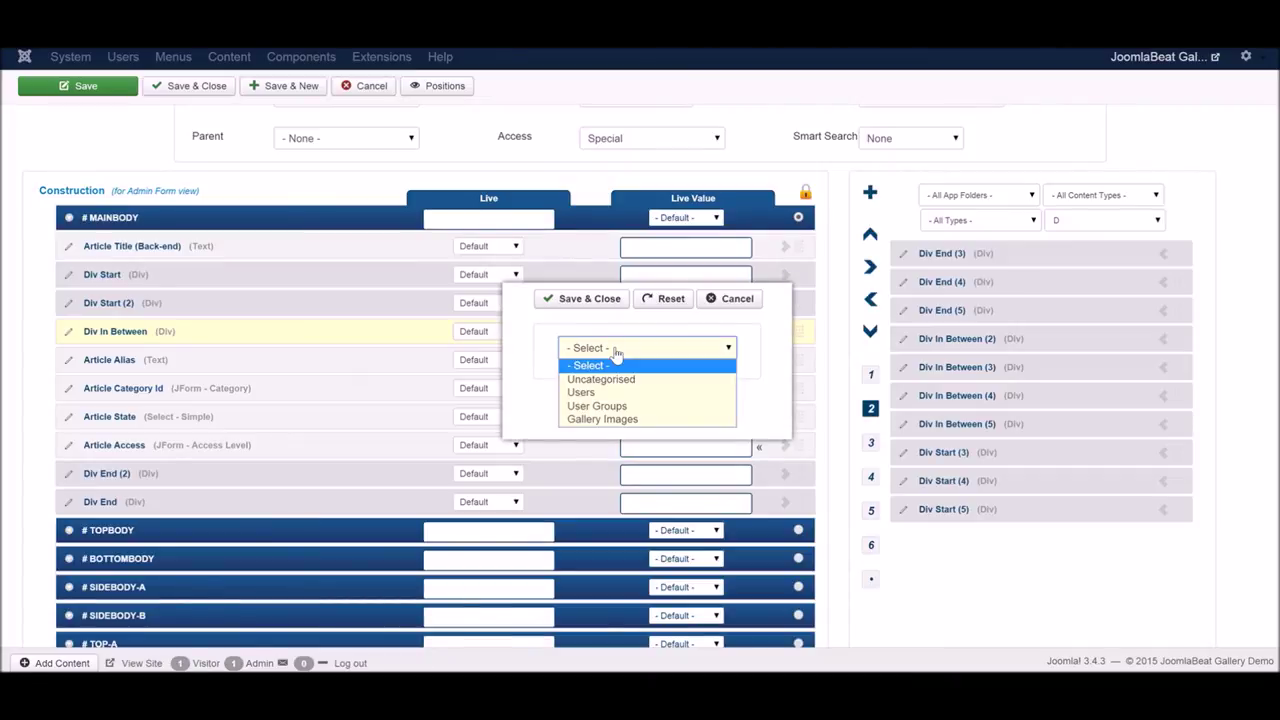
left_click(609, 422)
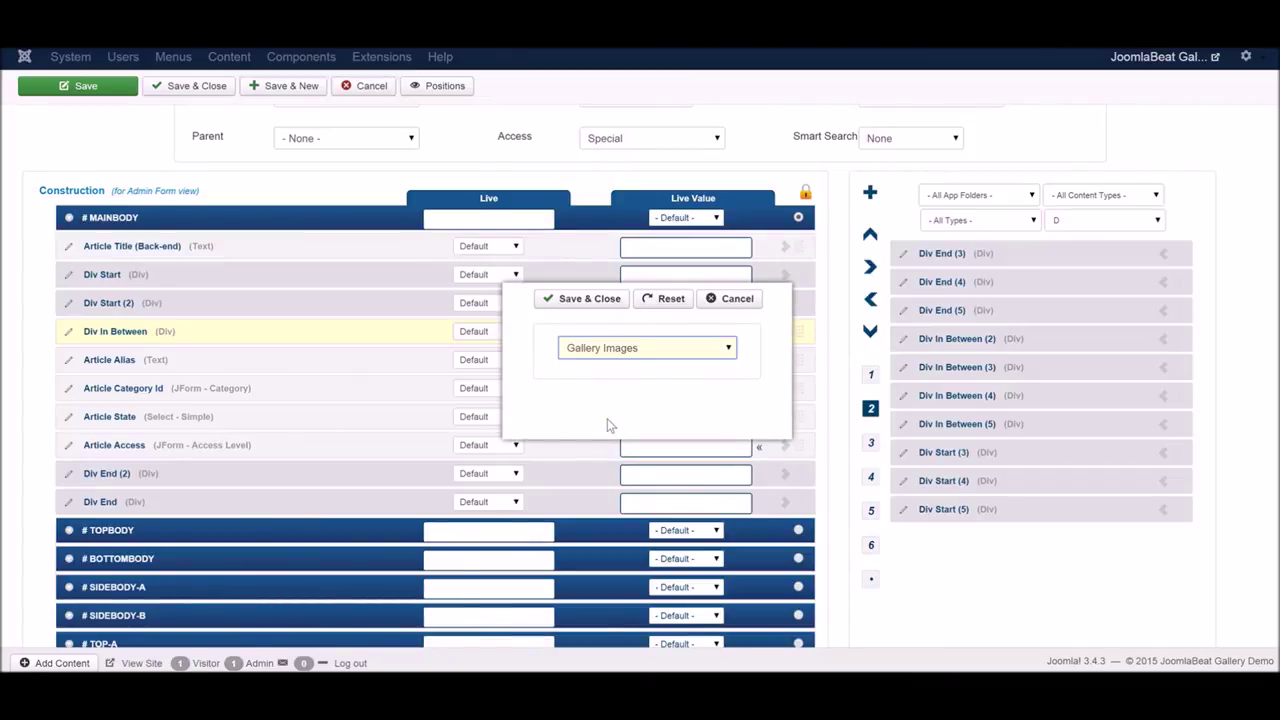
left_click(588, 300)
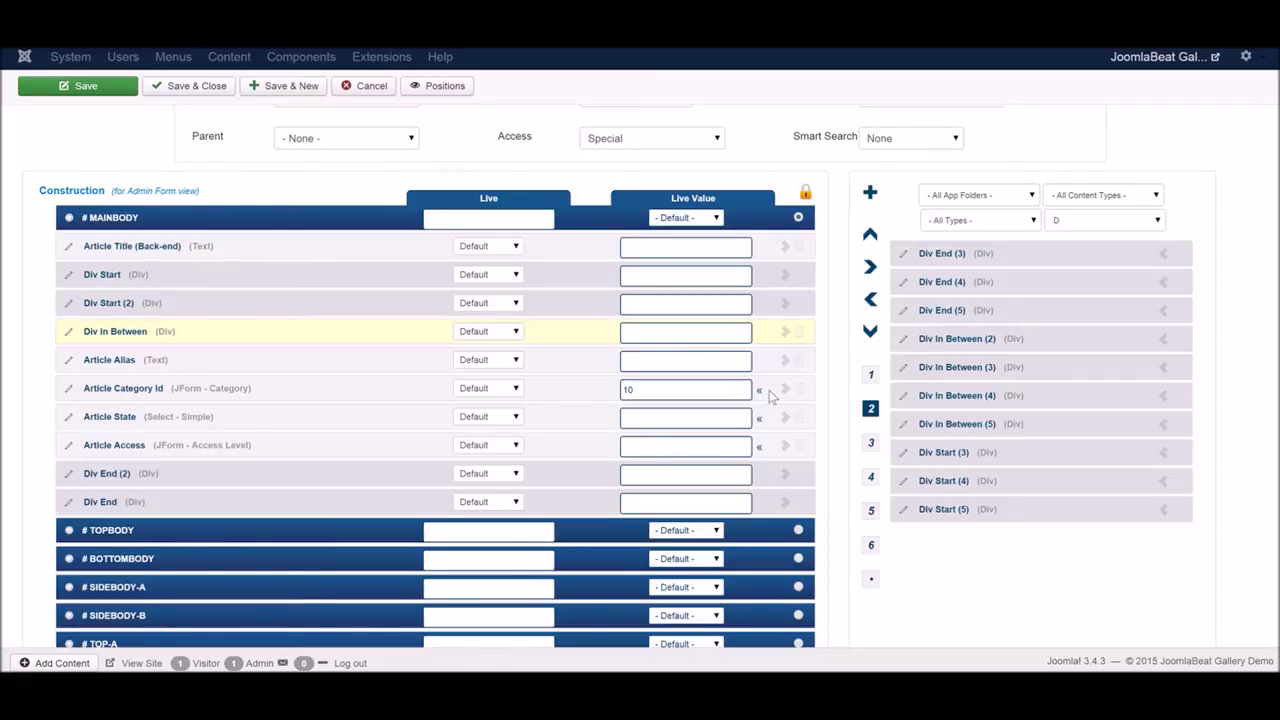
left_click(870, 375)
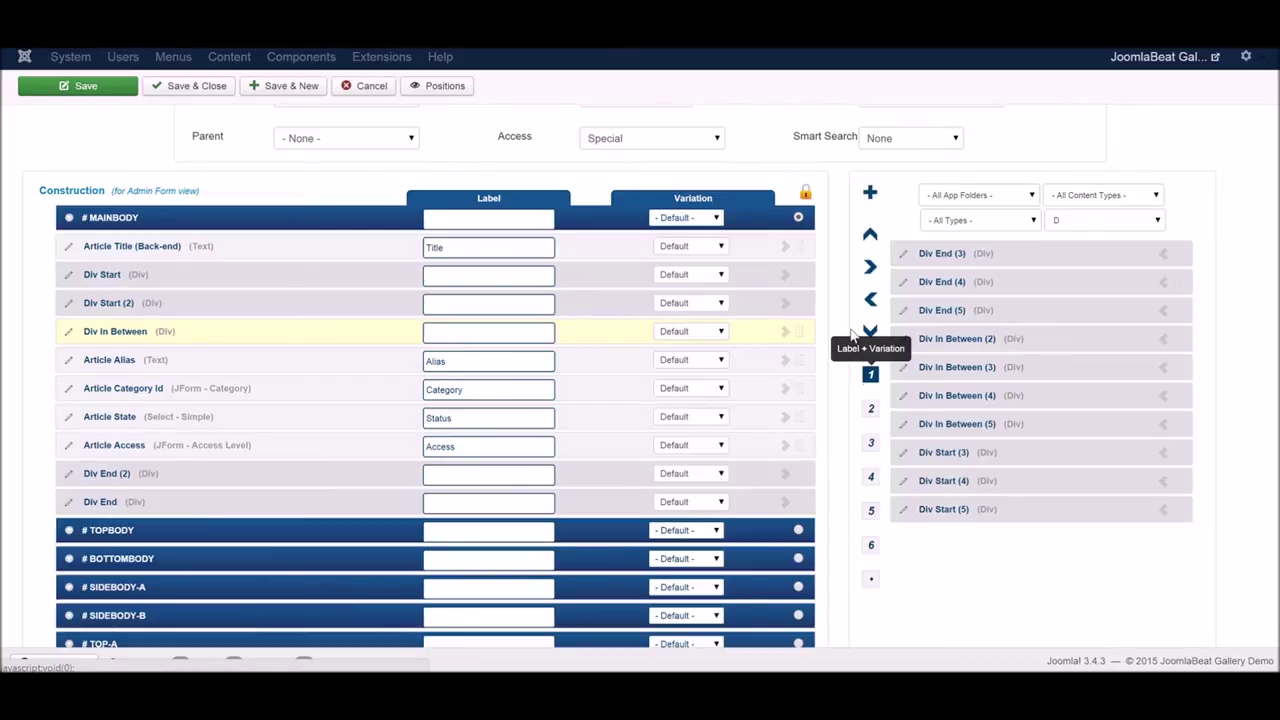
- Create a Textarea field titled "Gallery Snippet" with the label "Snippet", save it and start another new field
left_click(871, 198)
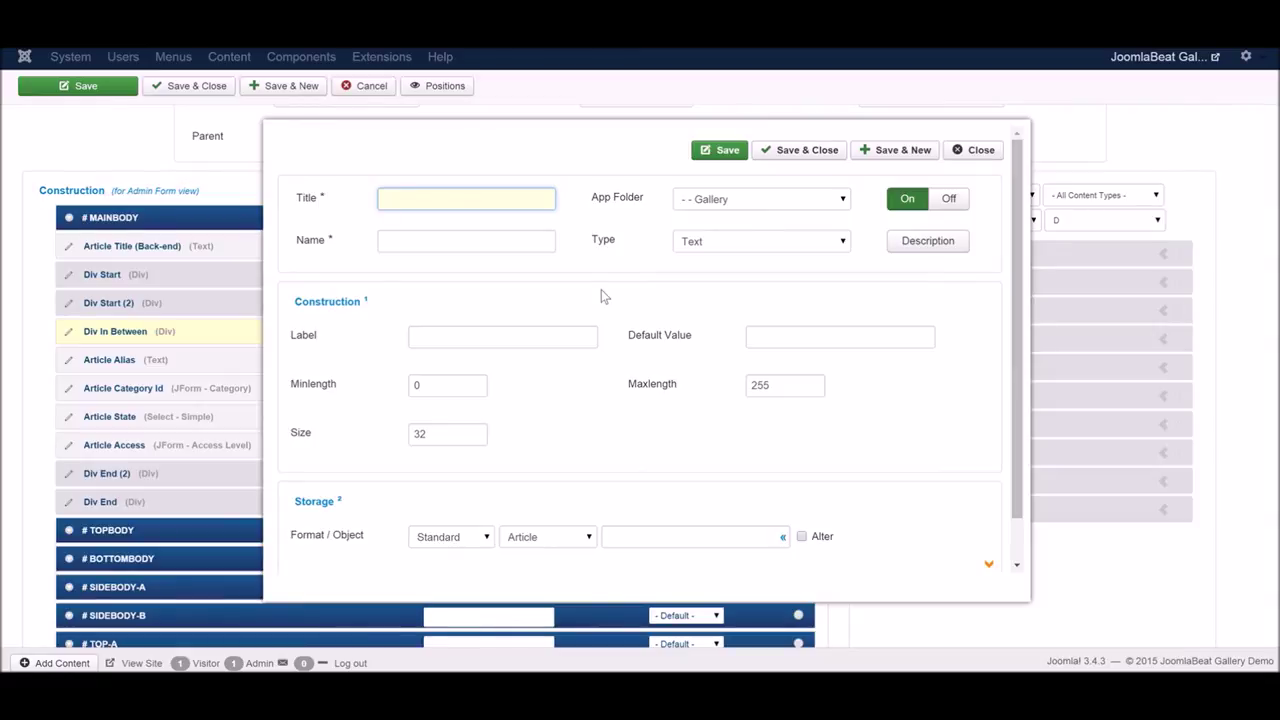
type("Gallery Snippet")
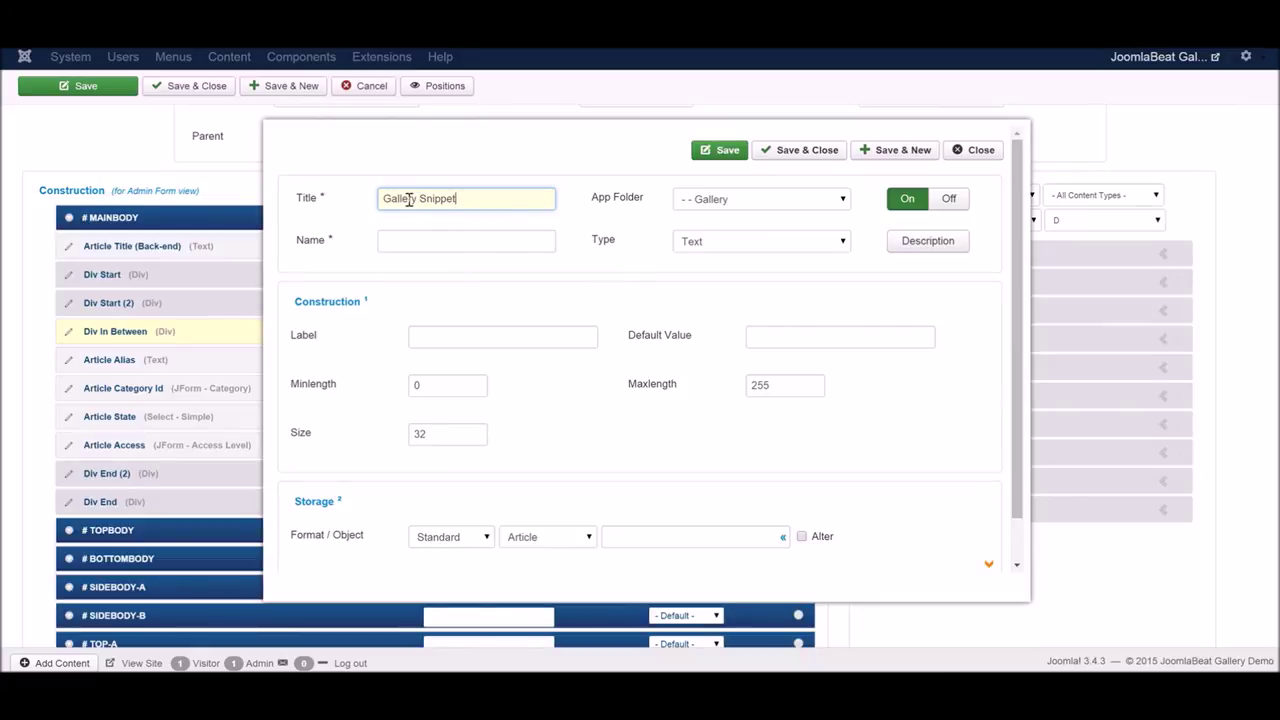
left_click(428, 244)
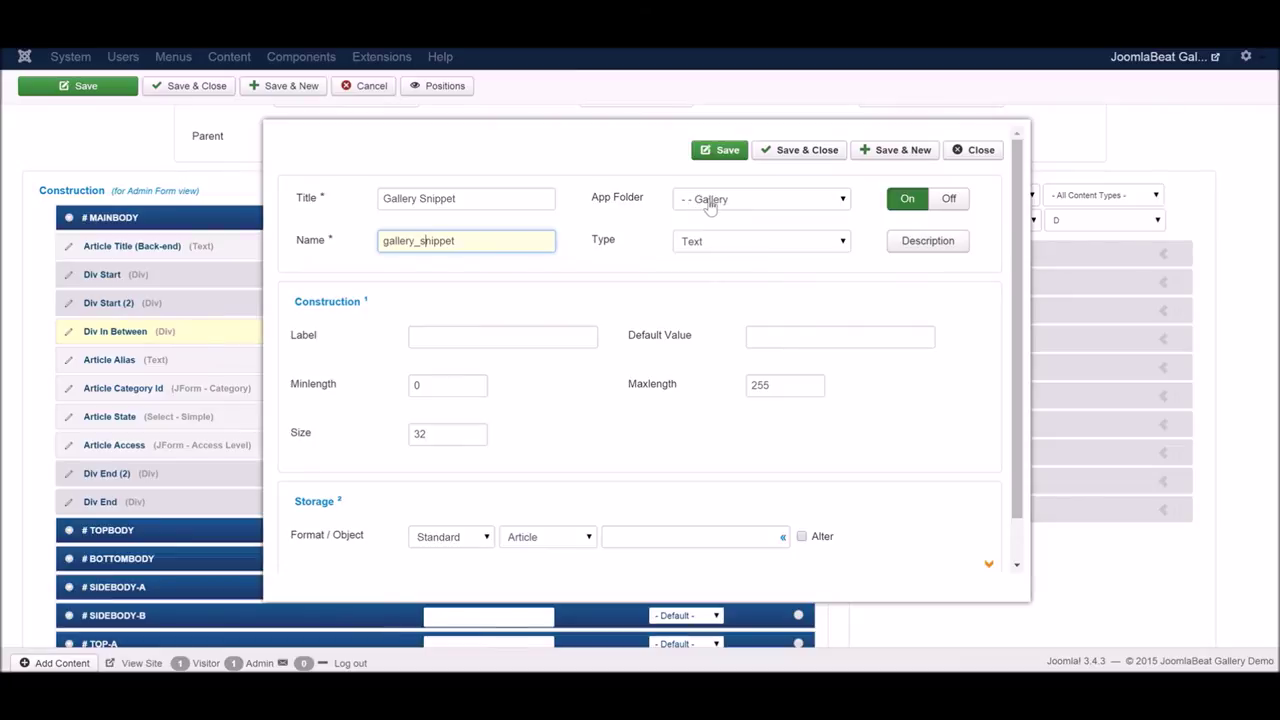
left_click(762, 248)
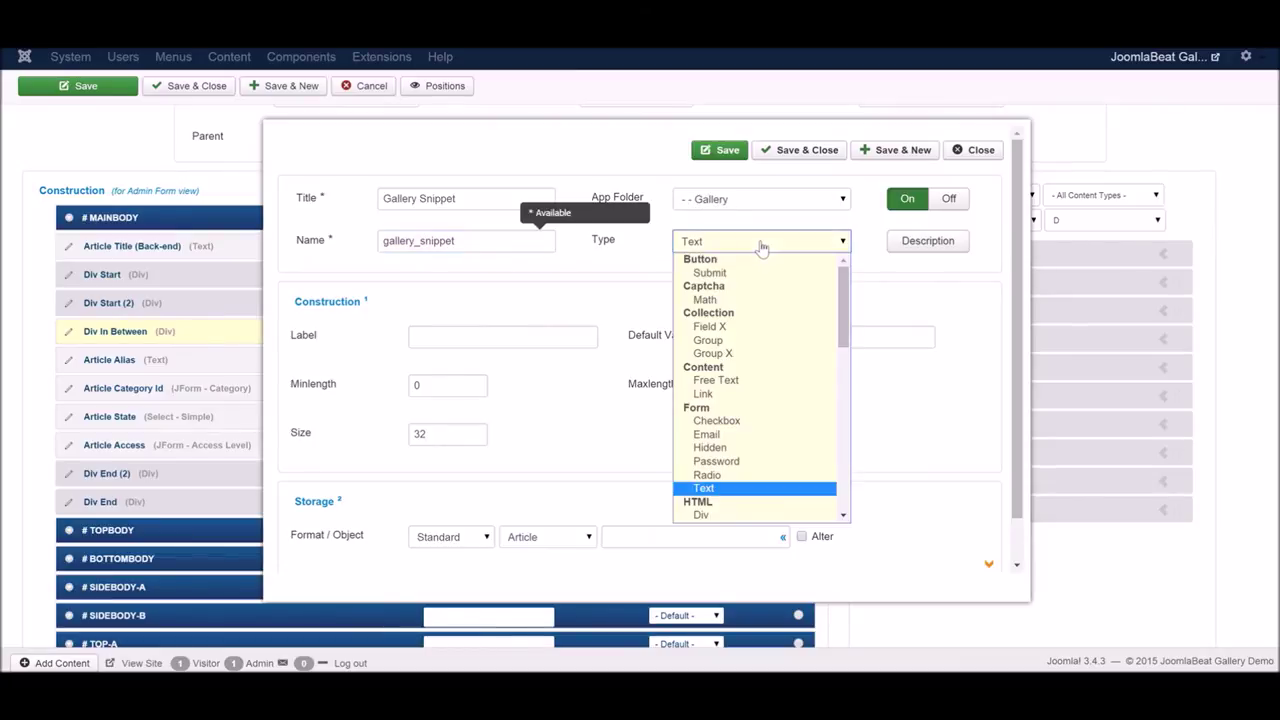
left_click_drag(847, 287, 846, 465)
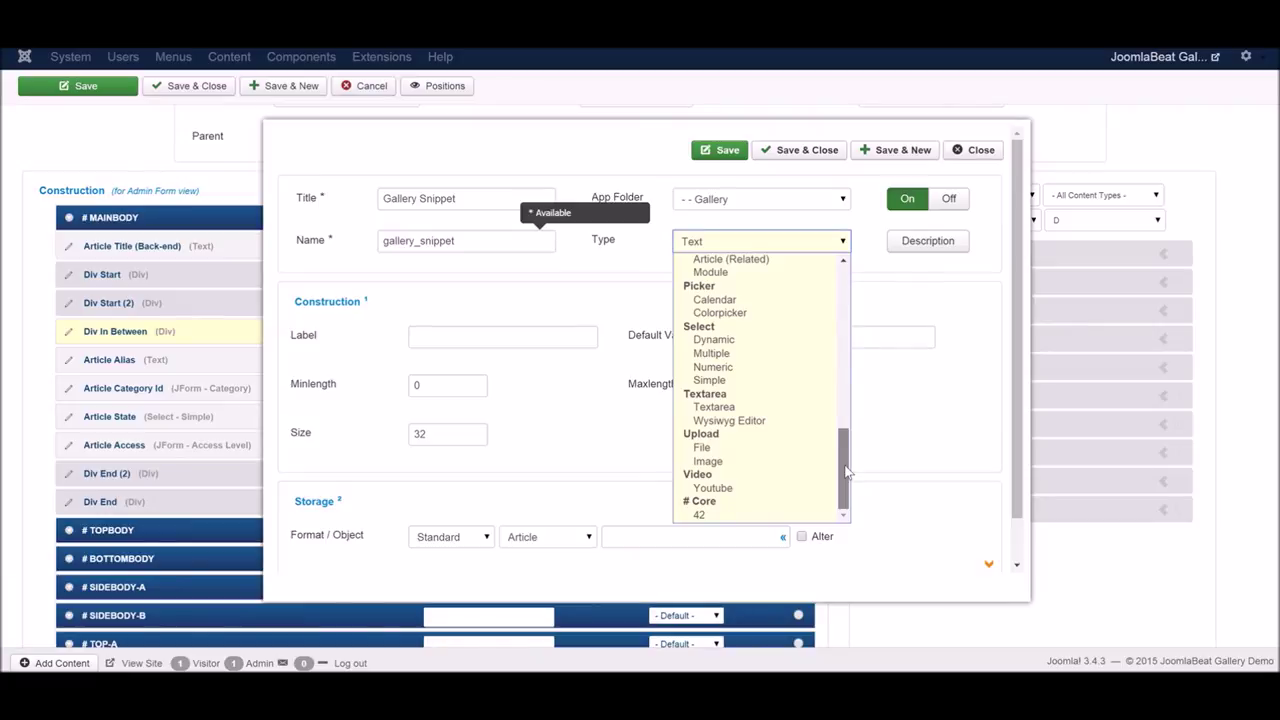
left_click(720, 413)
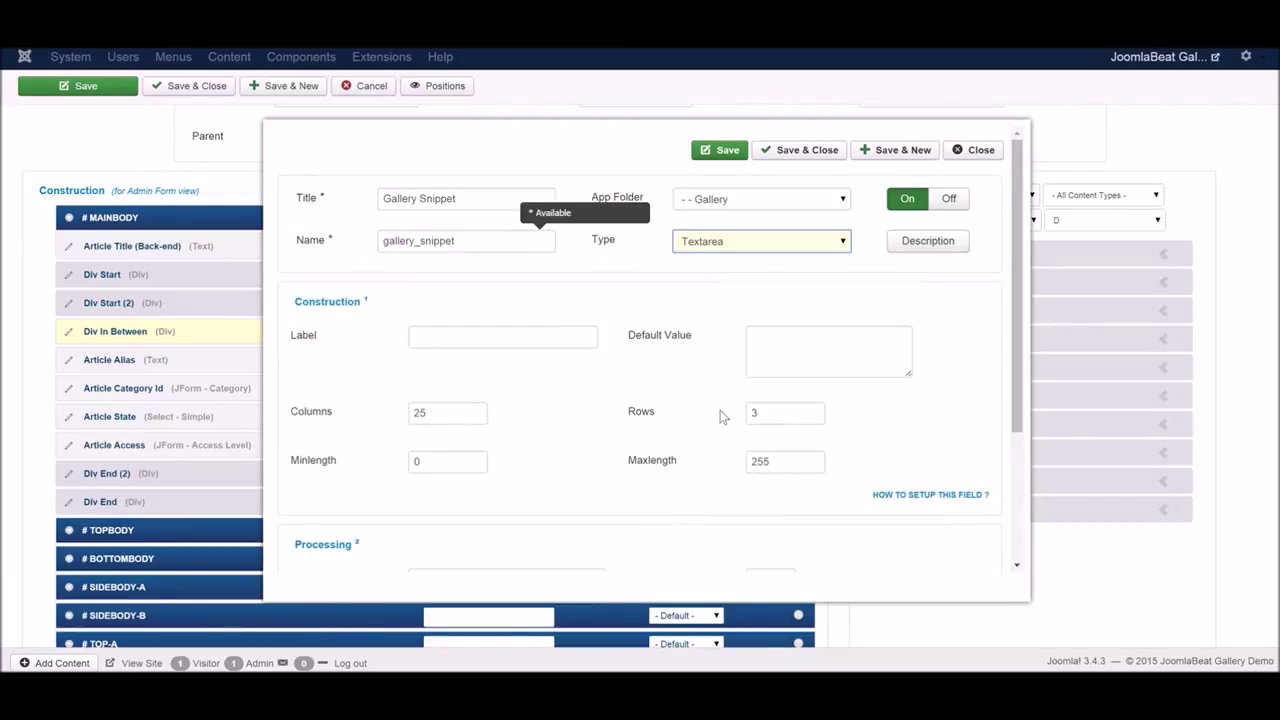
left_click(509, 338)
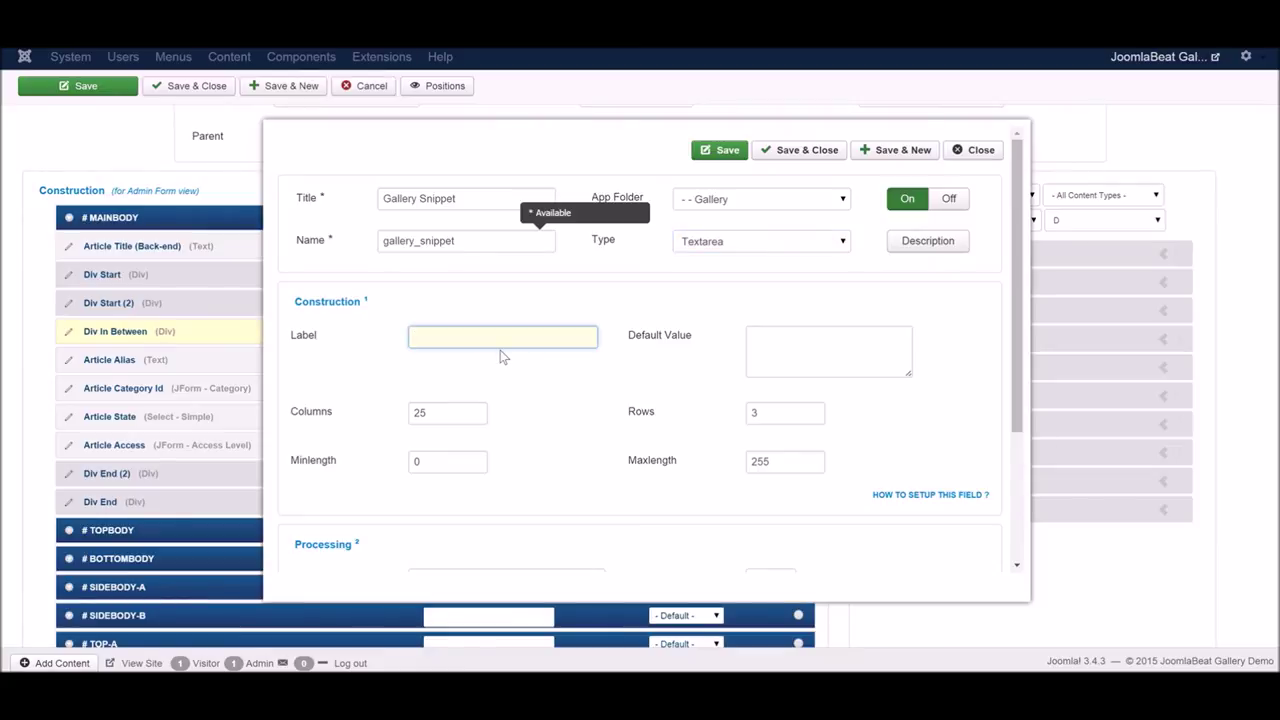
type("Snippet")
left_click(890, 150)
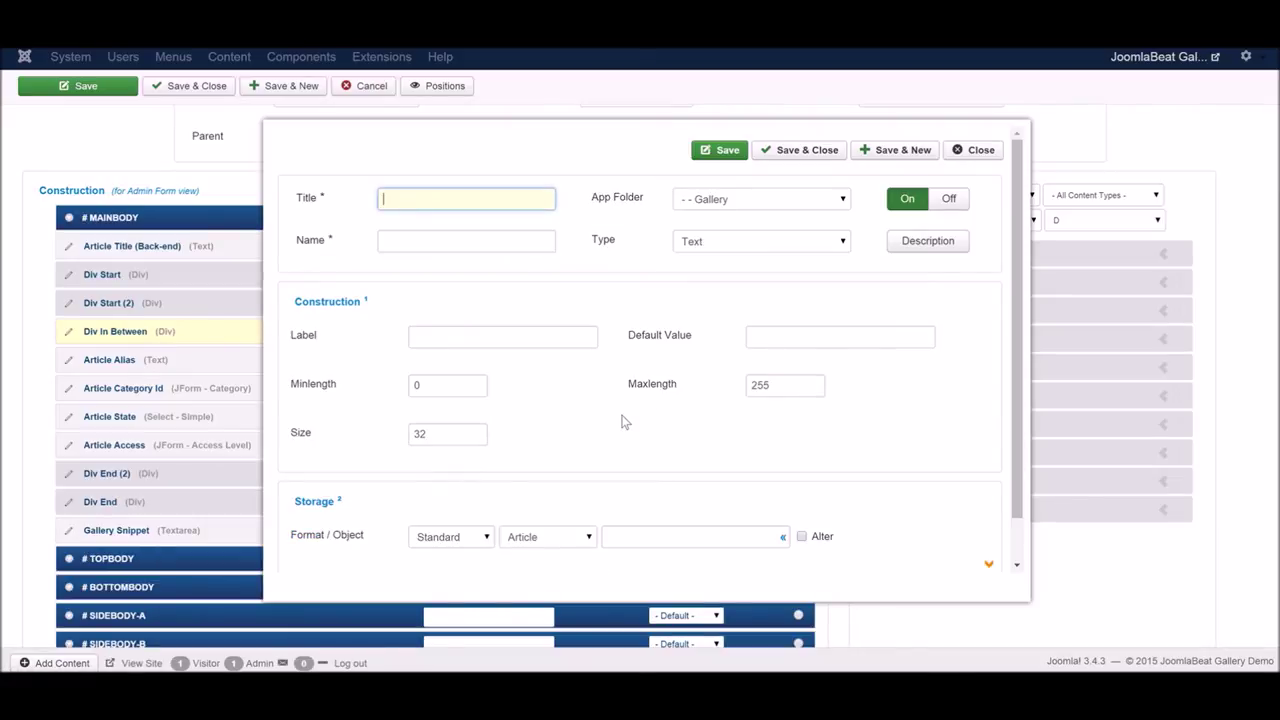
- Title the new field "Gallery Image" with the name gallery_image and set its type to Image
type("Gallery Image")
left_click(536, 238)
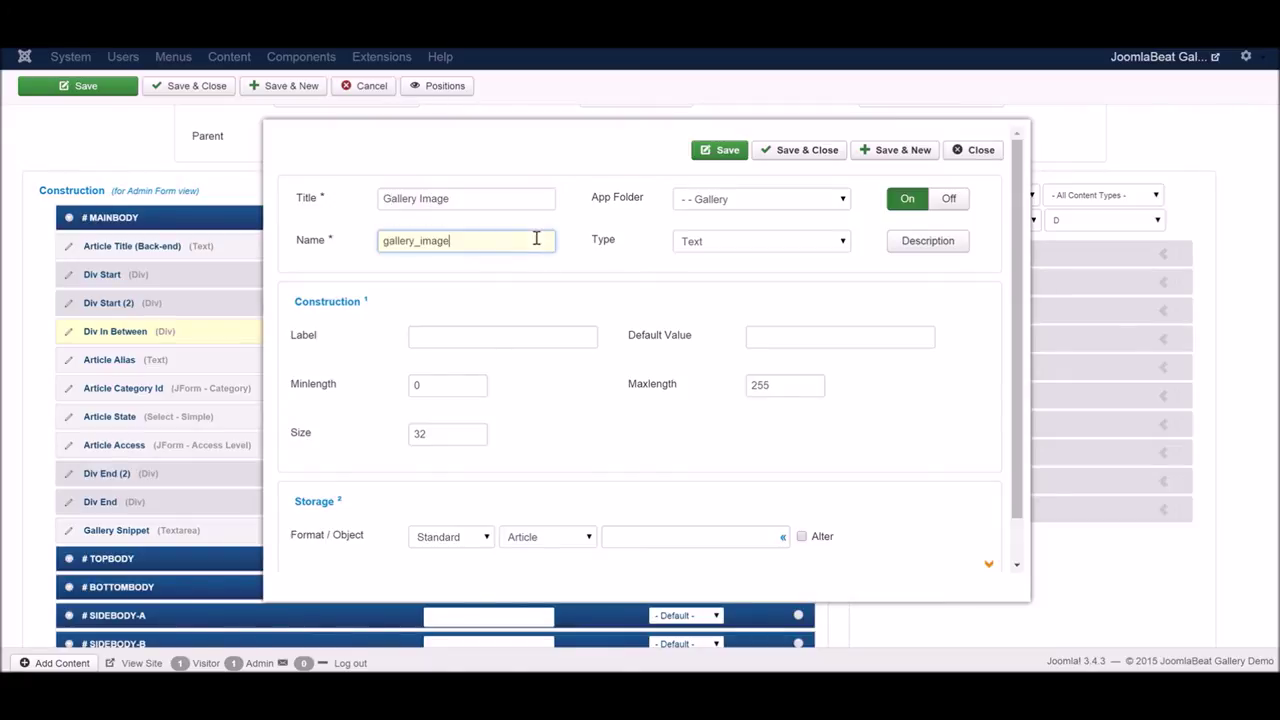
left_click(736, 250)
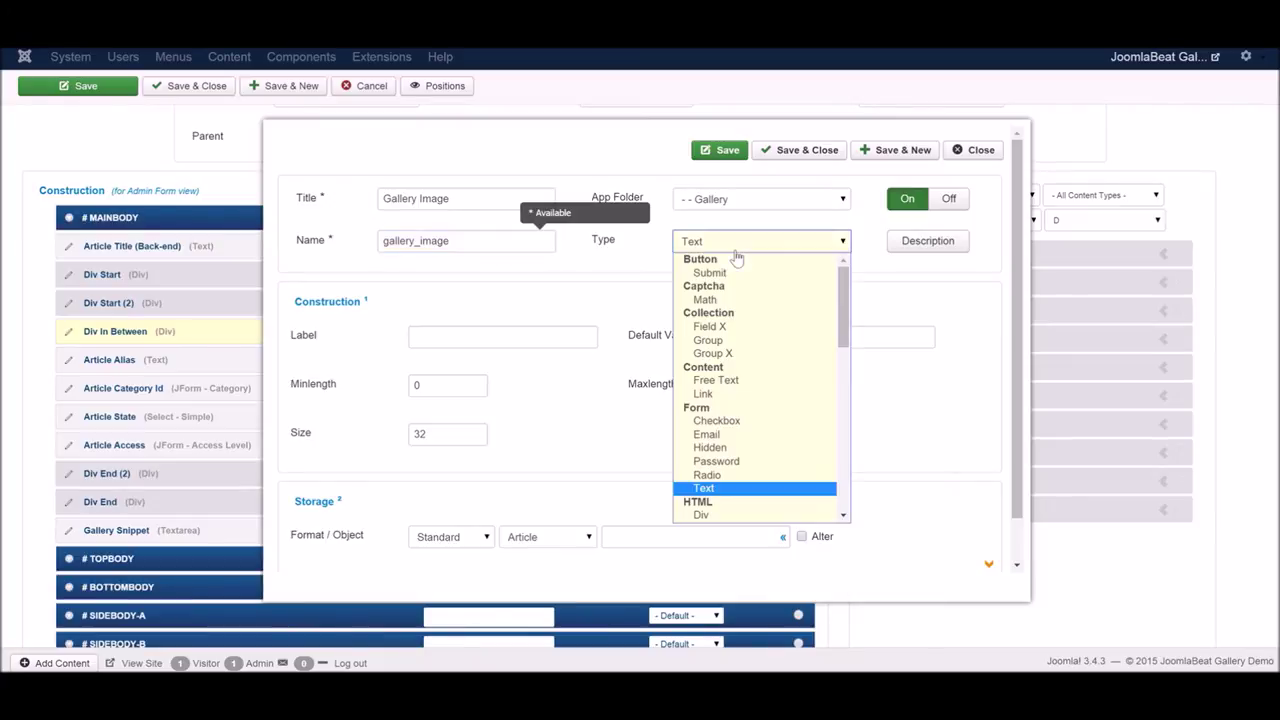
scroll(843, 310, "down", 1)
left_click_drag(843, 310, 843, 485)
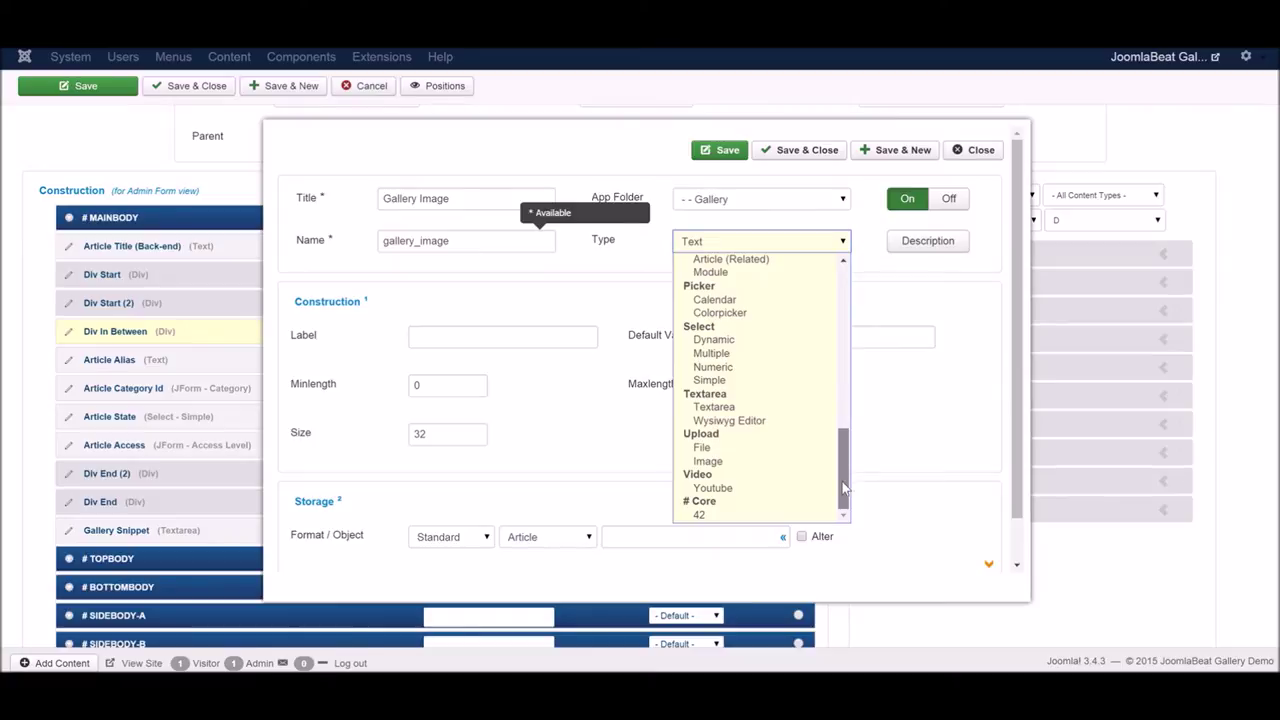
left_click(725, 468)
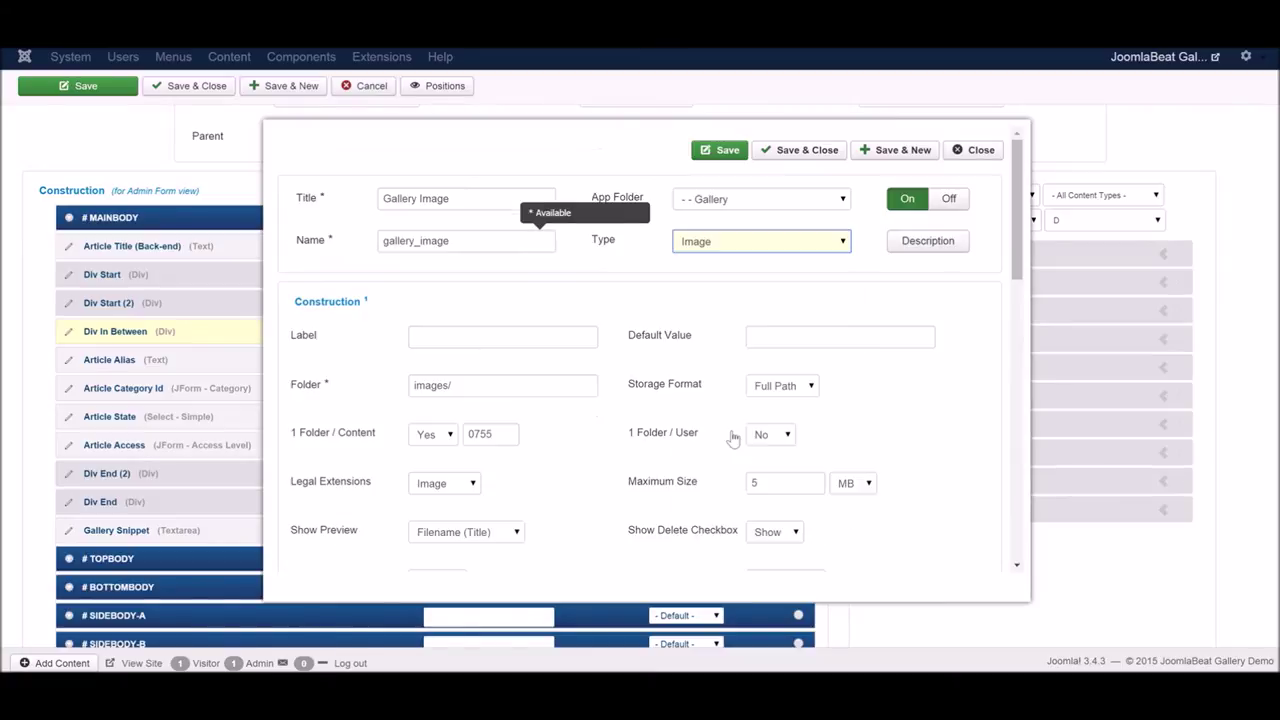
- Give the Gallery Image field the label "Image" and the folder images/gallery
left_click(448, 335)
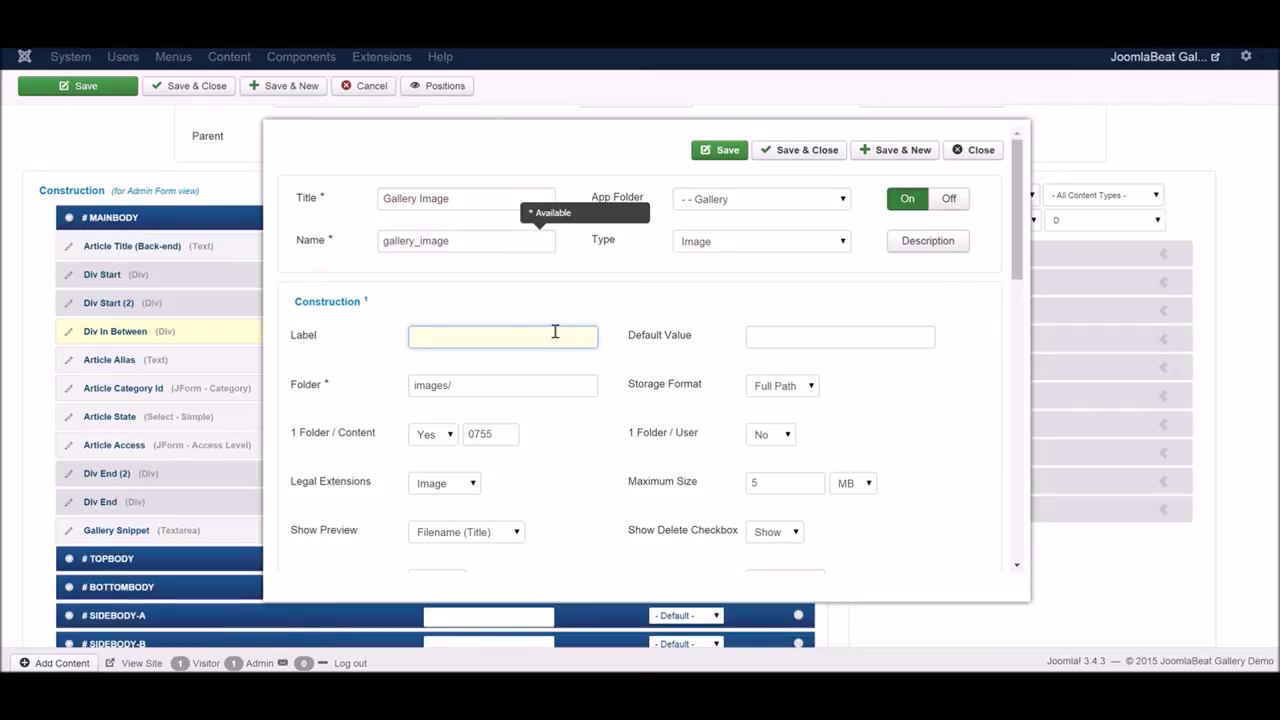
type("Image")
left_click(517, 392)
left_click_drag(491, 383, 405, 390)
left_click(481, 383)
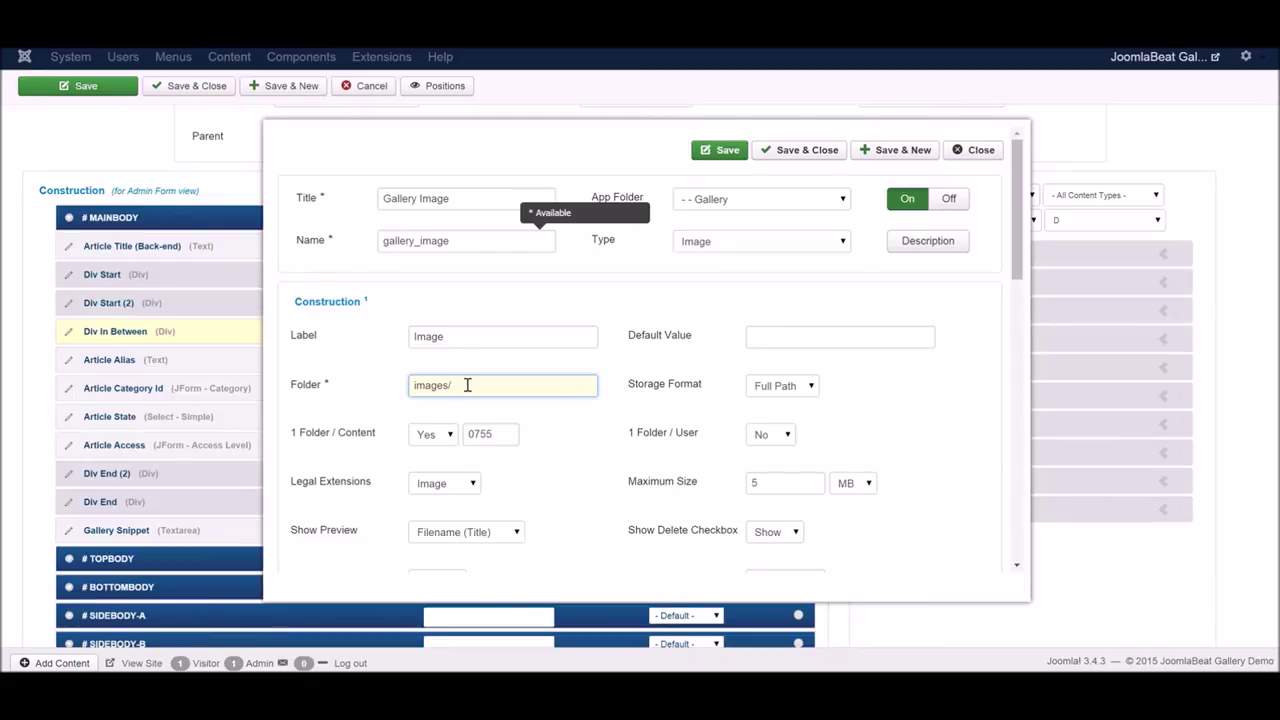
type("gallery")
left_click_drag(451, 385, 534, 388)
left_click(491, 385)
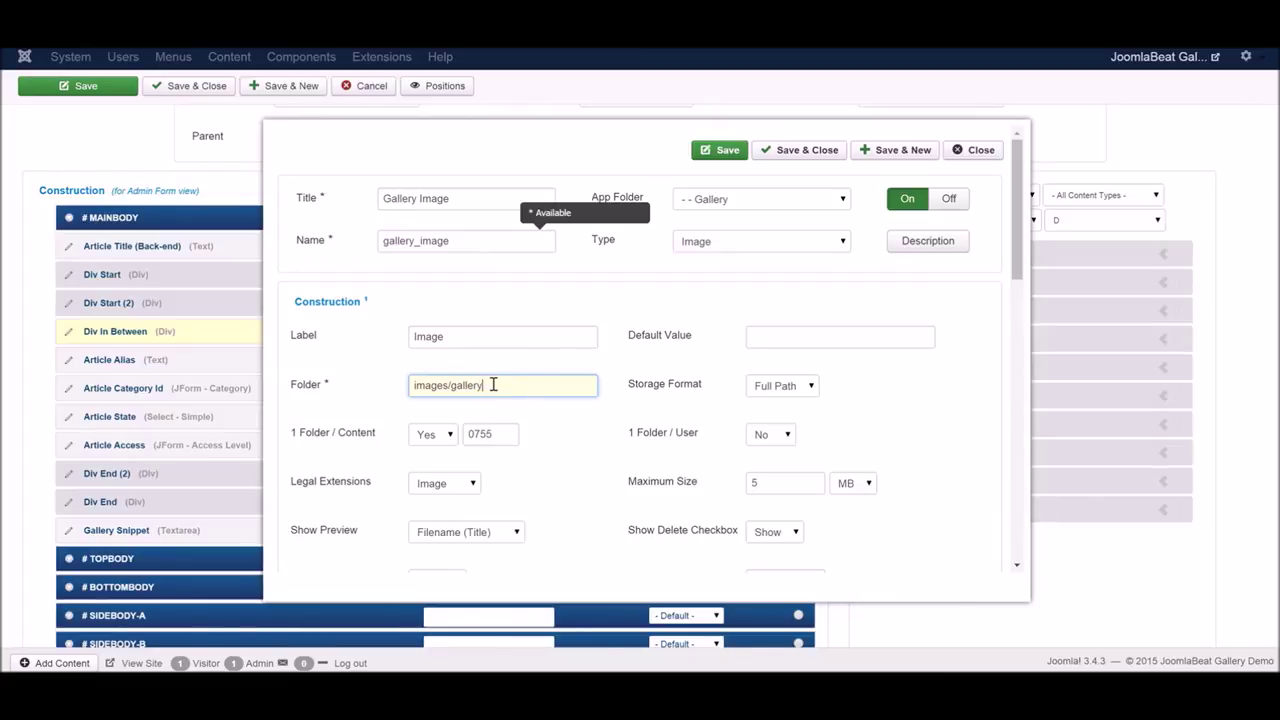
- Set the image field's 1 Folder / Content option to No and its preview to Thumbnail 1
left_click(435, 438)
left_click(437, 456)
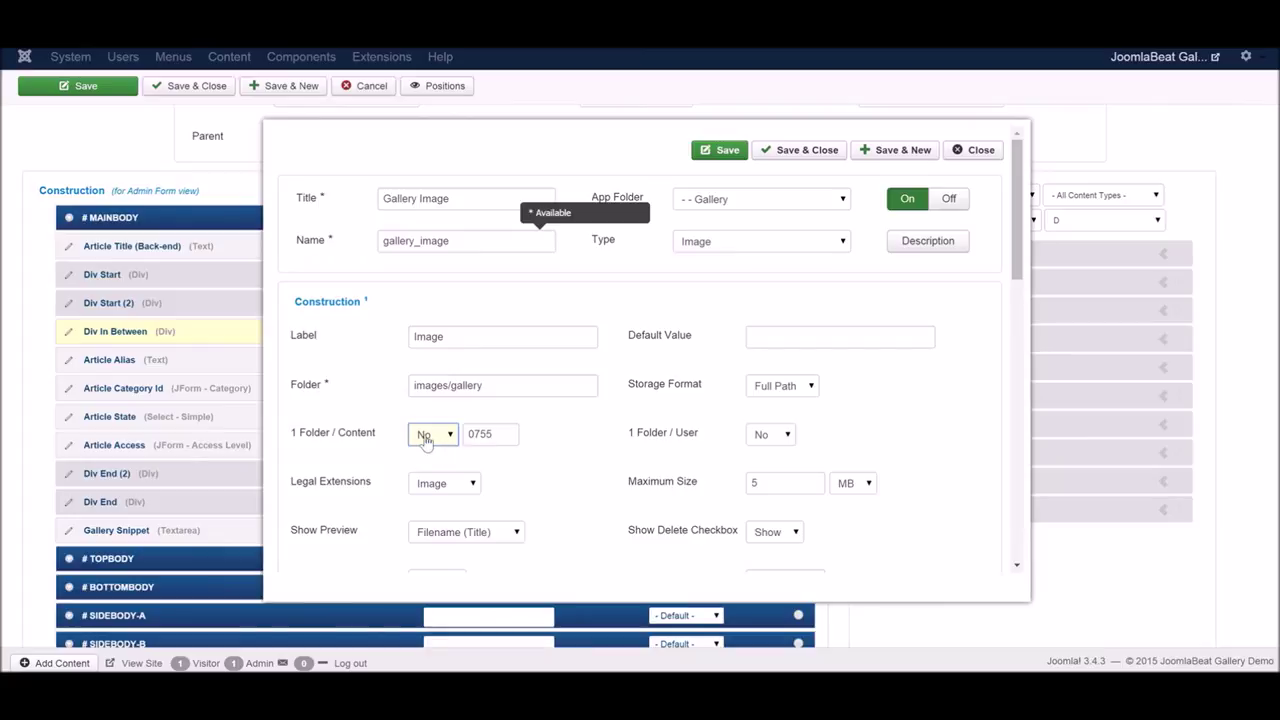
left_click(520, 384)
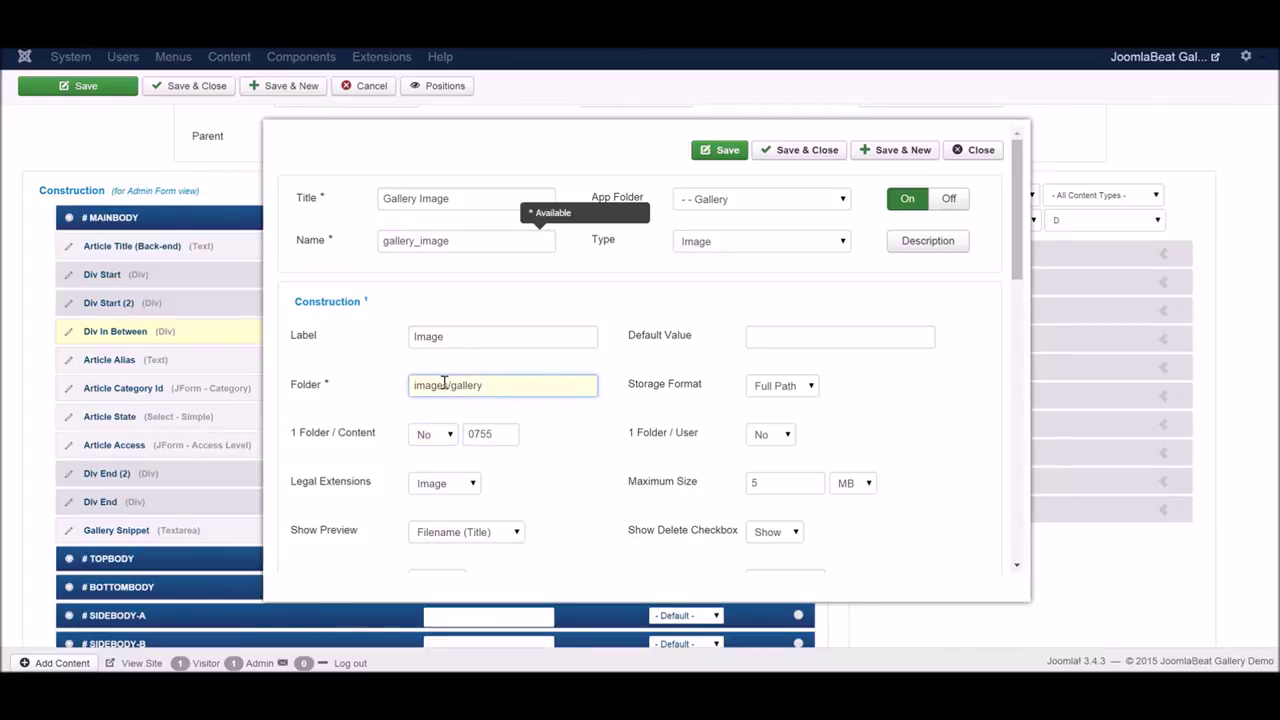
left_click_drag(451, 385, 497, 383)
left_click(497, 384)
scroll(1018, 274, "down", 1)
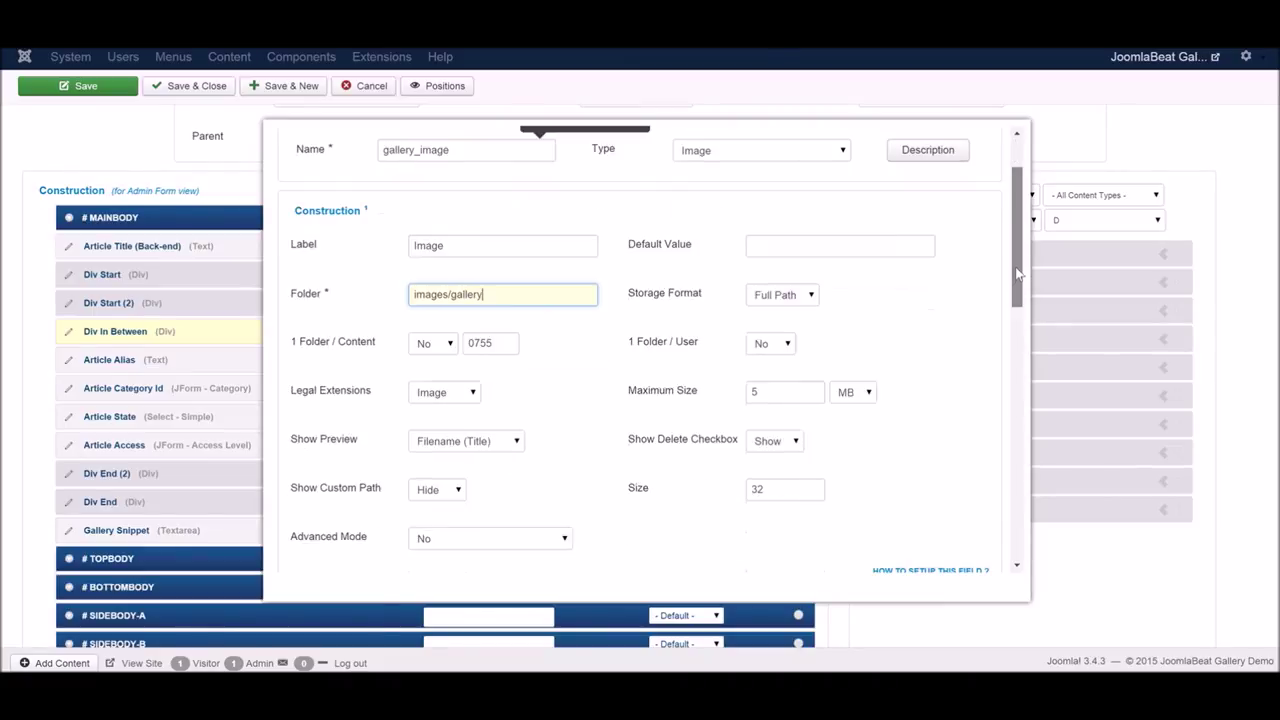
left_click(491, 445)
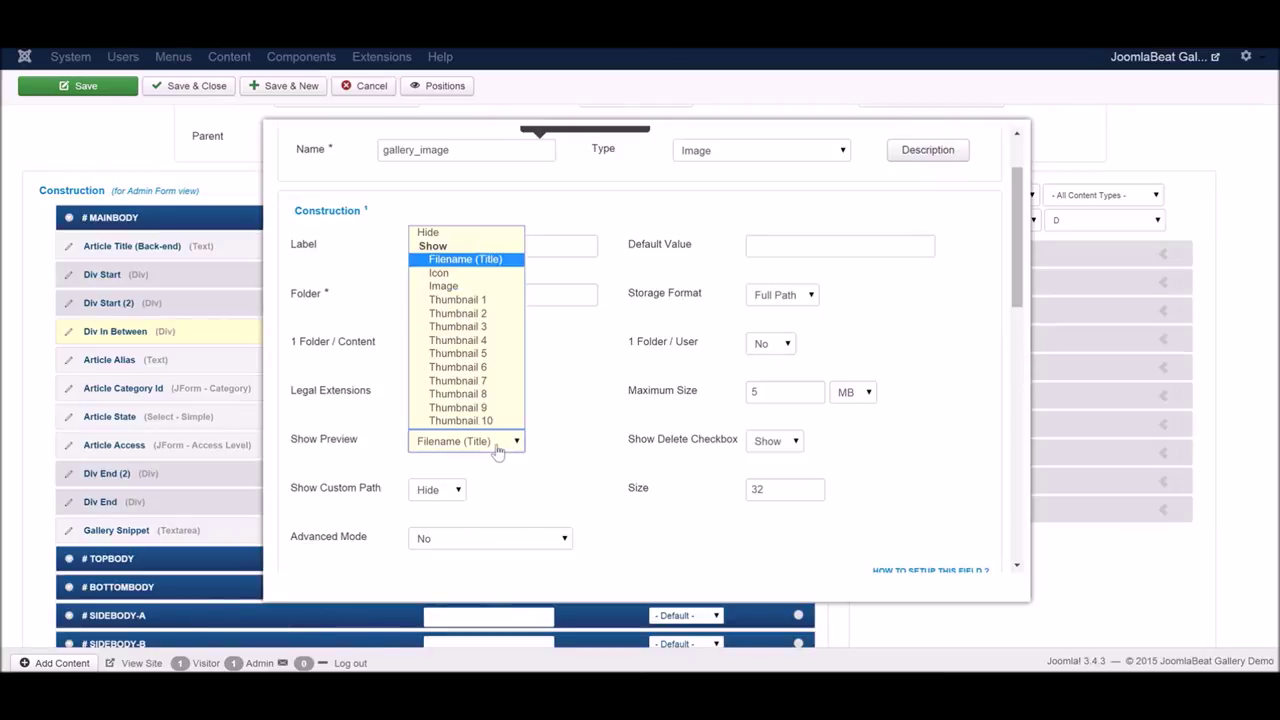
left_click(478, 302)
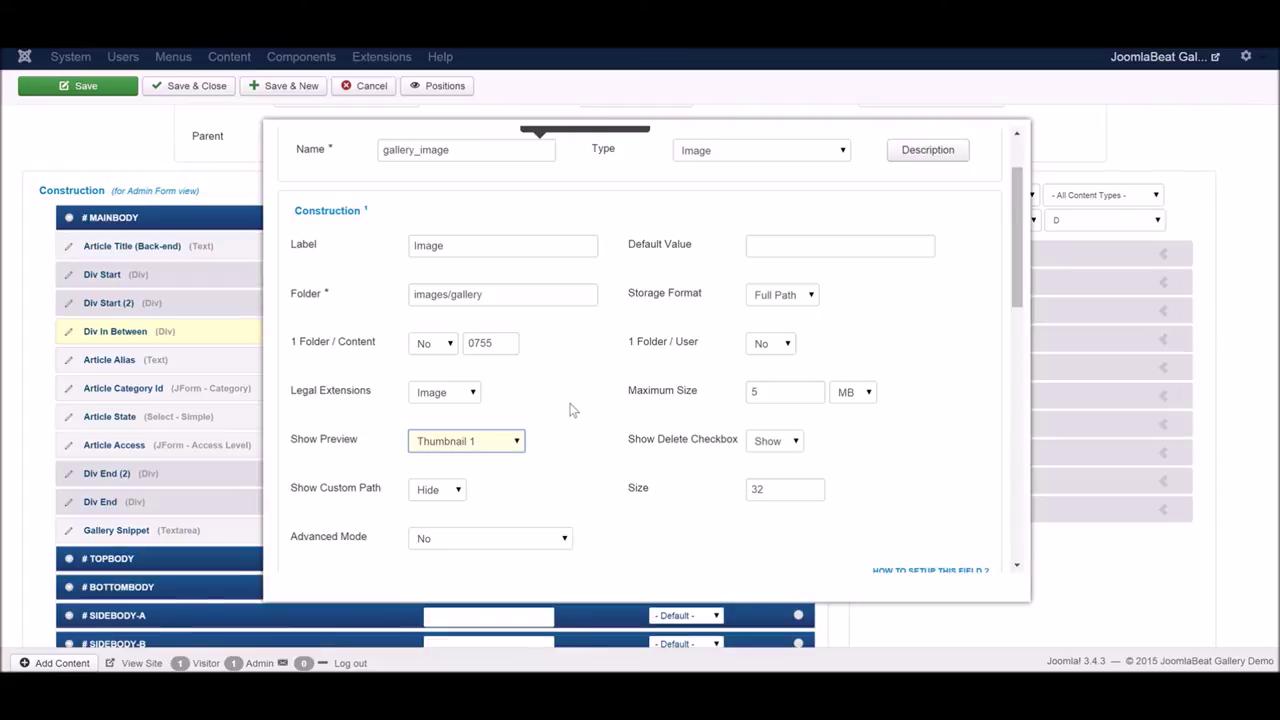
left_click(572, 410)
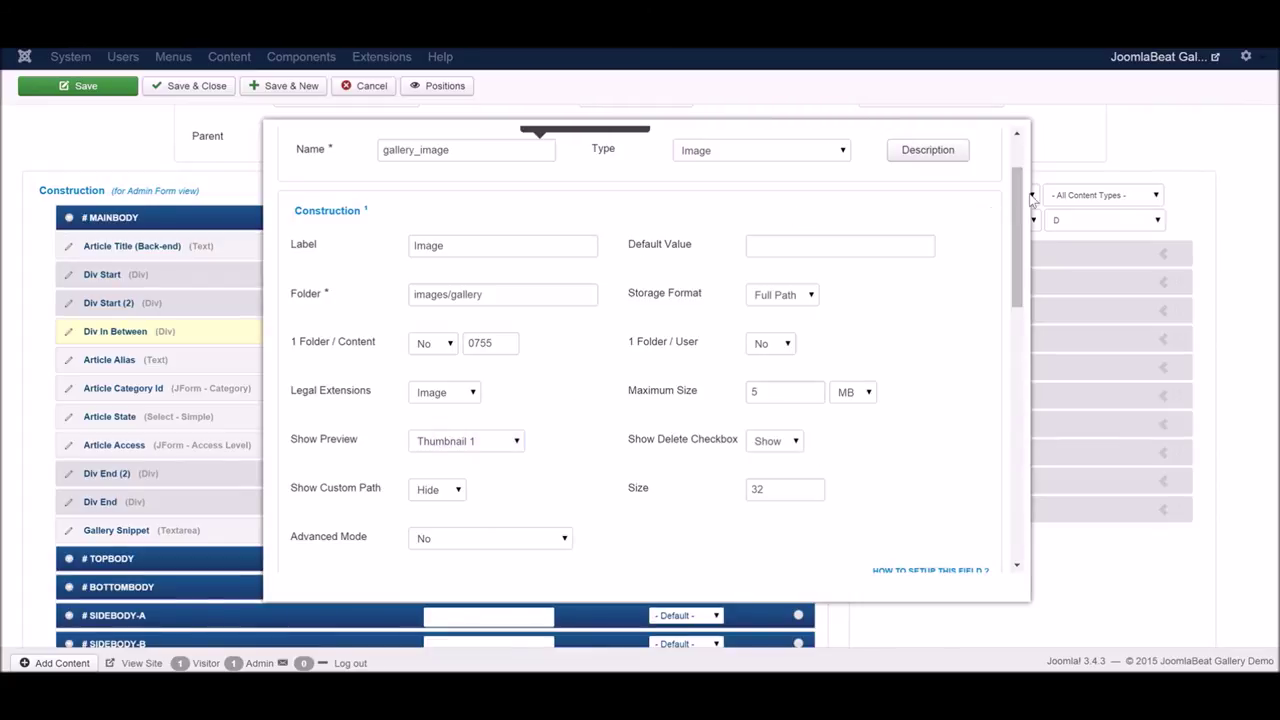
- Set Thumbnail 2 in the image processing settings to Max Fit at 600 x 400 px
scroll(1020, 203, "up", 2)
scroll(1022, 203, "down", 1)
left_click_drag(1019, 205, 1014, 350)
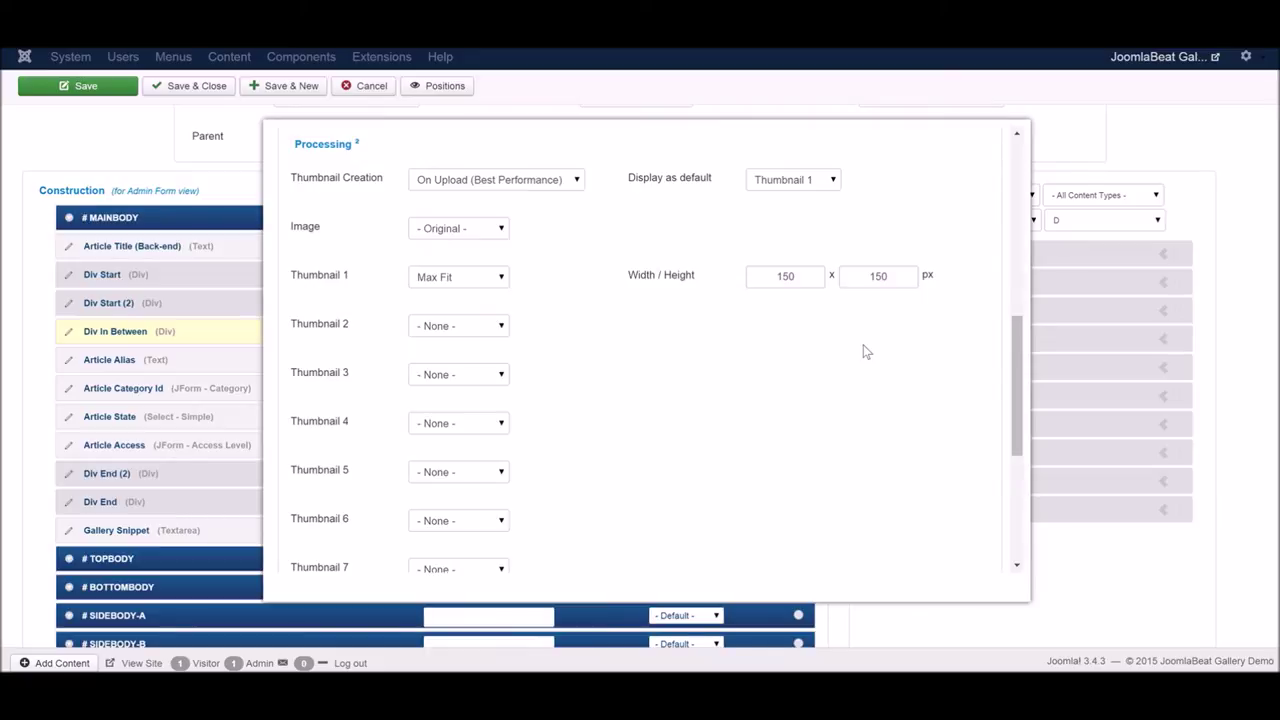
left_click(476, 335)
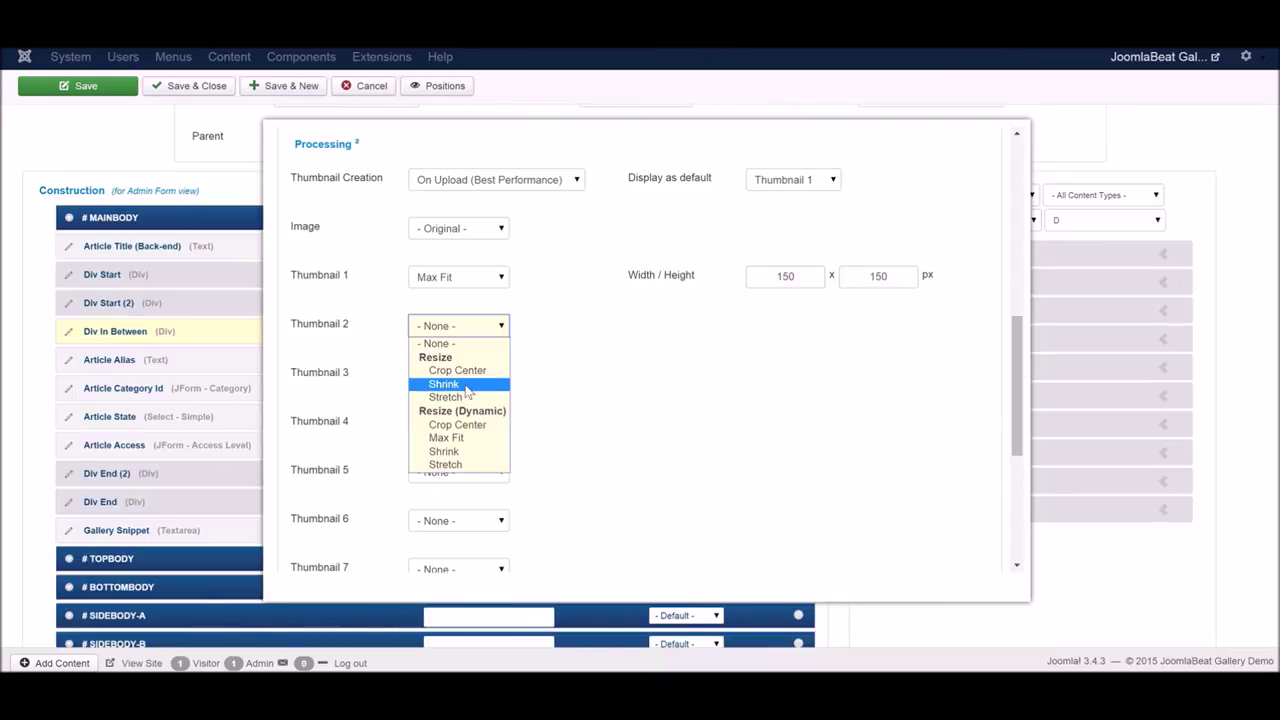
left_click(450, 438)
left_click(790, 324)
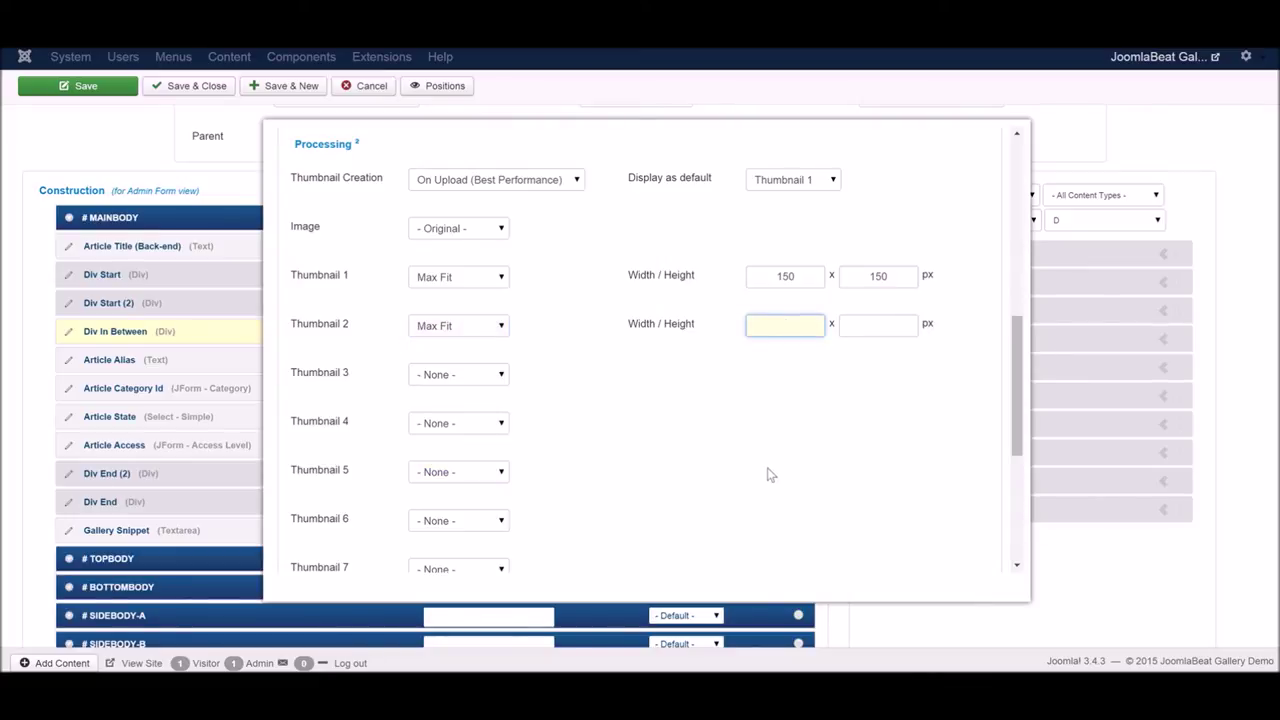
type("600")
key("Tab")
type("400")
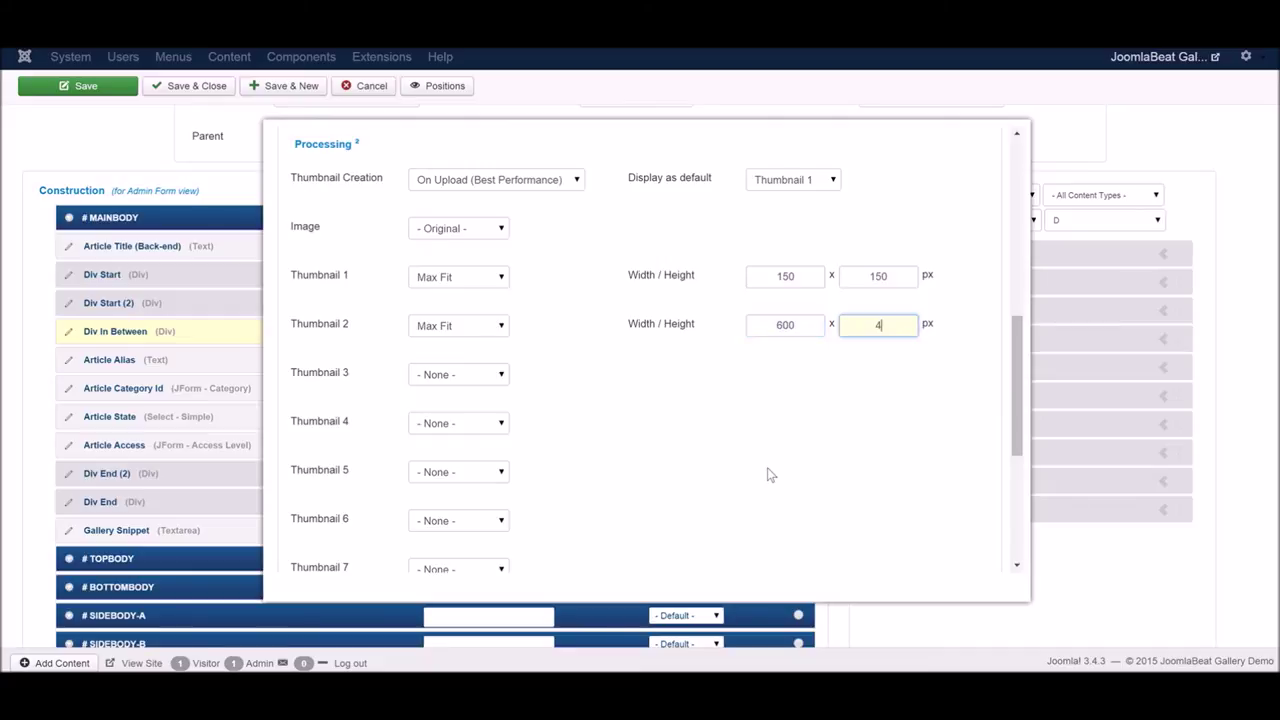
- Set Thumbnail 3 to Max Fit at 1200 x 800 px
left_click(487, 384)
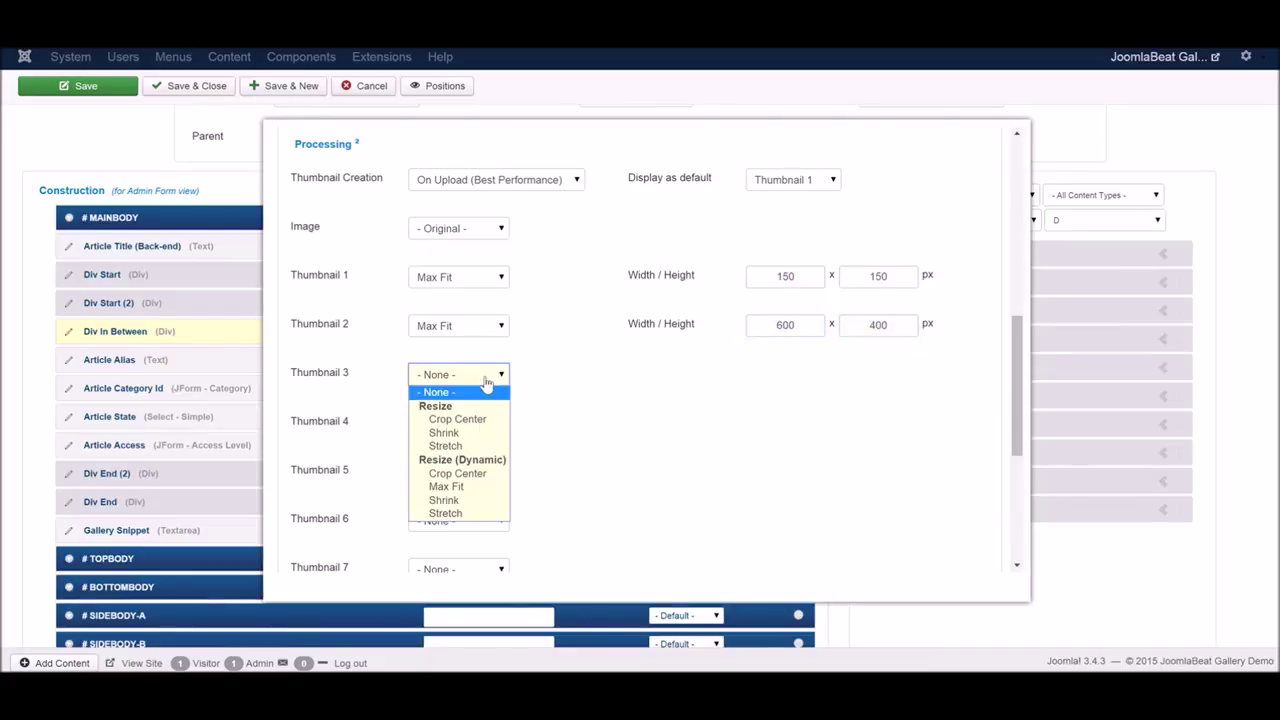
left_click(472, 487)
left_click(787, 372)
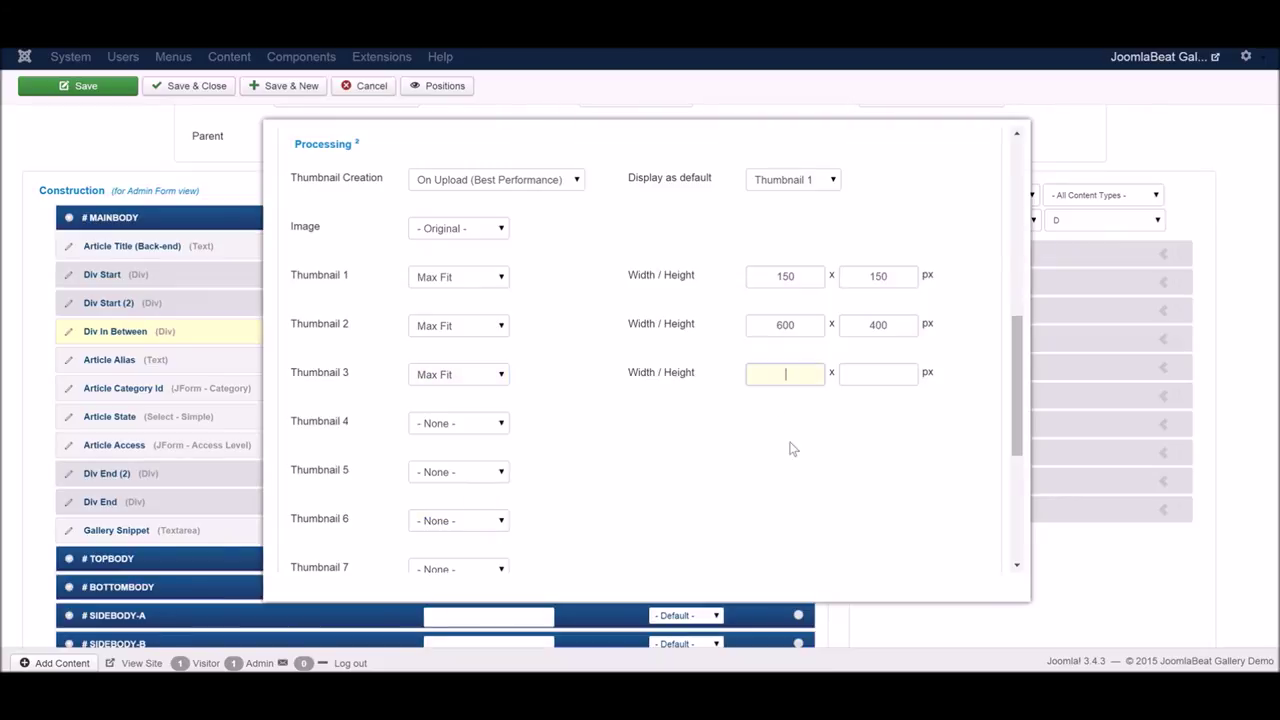
type("1200")
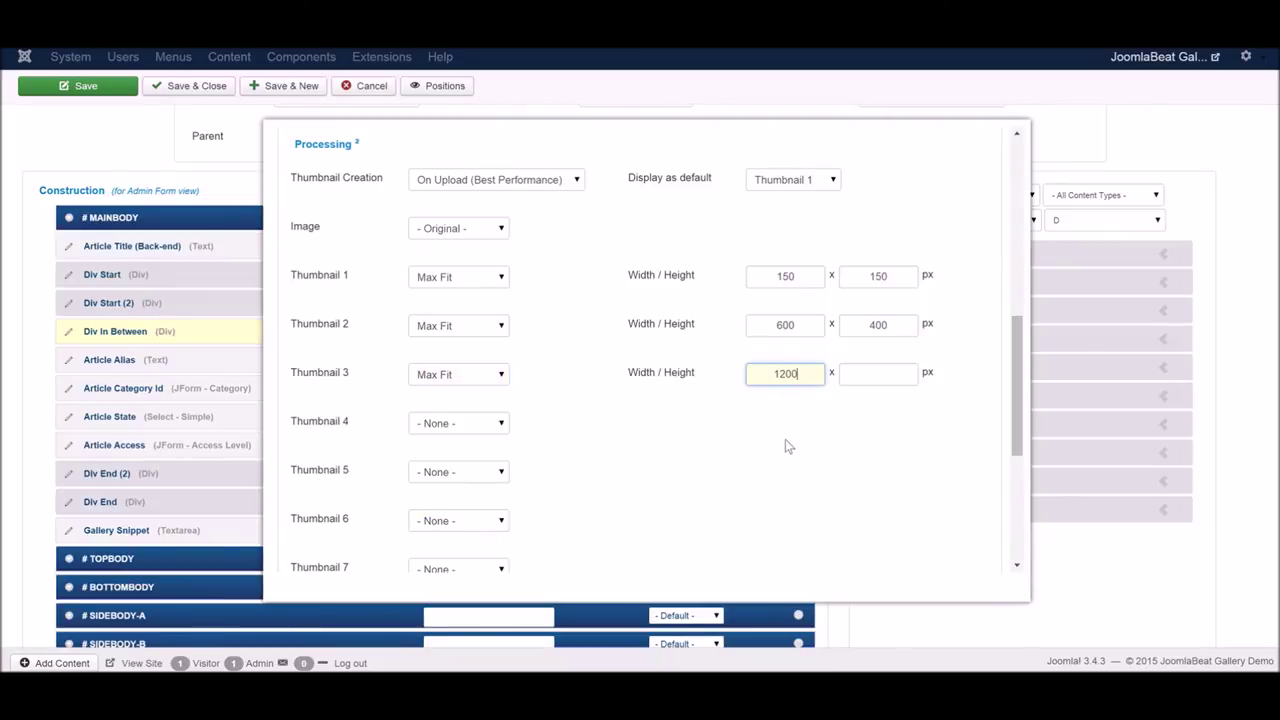
key("Tab")
type("800")
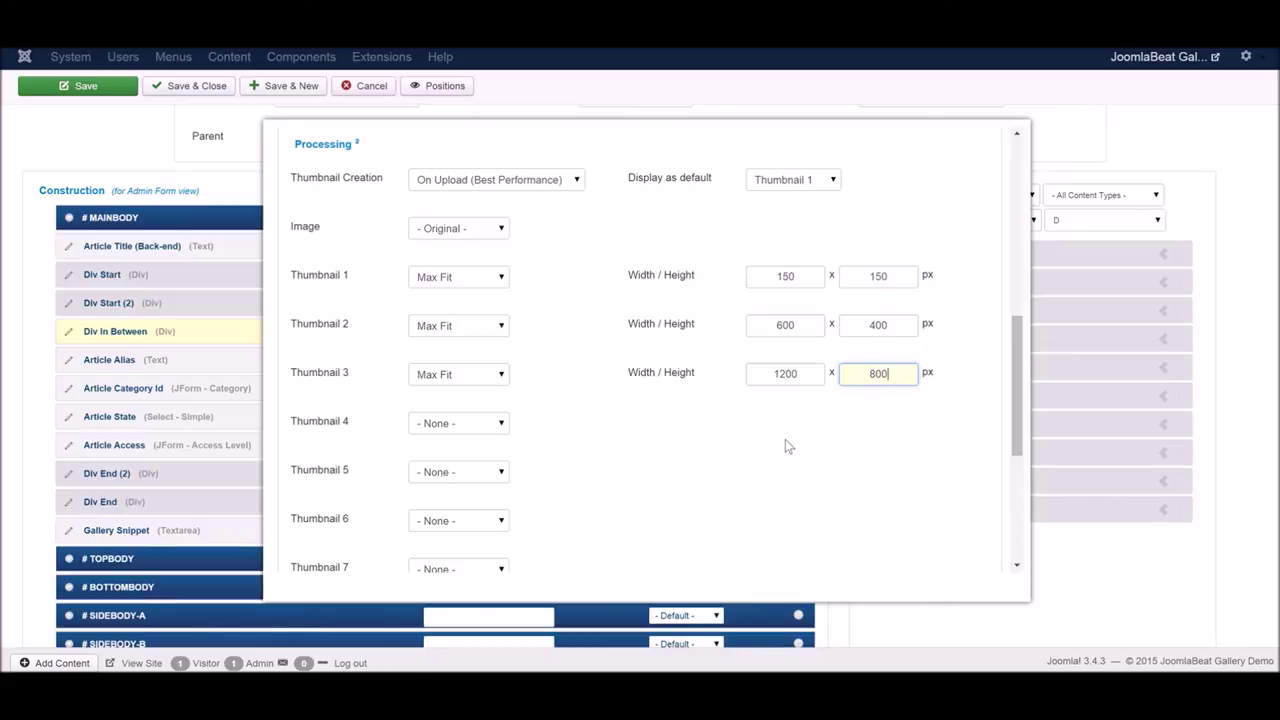
left_click(785, 441)
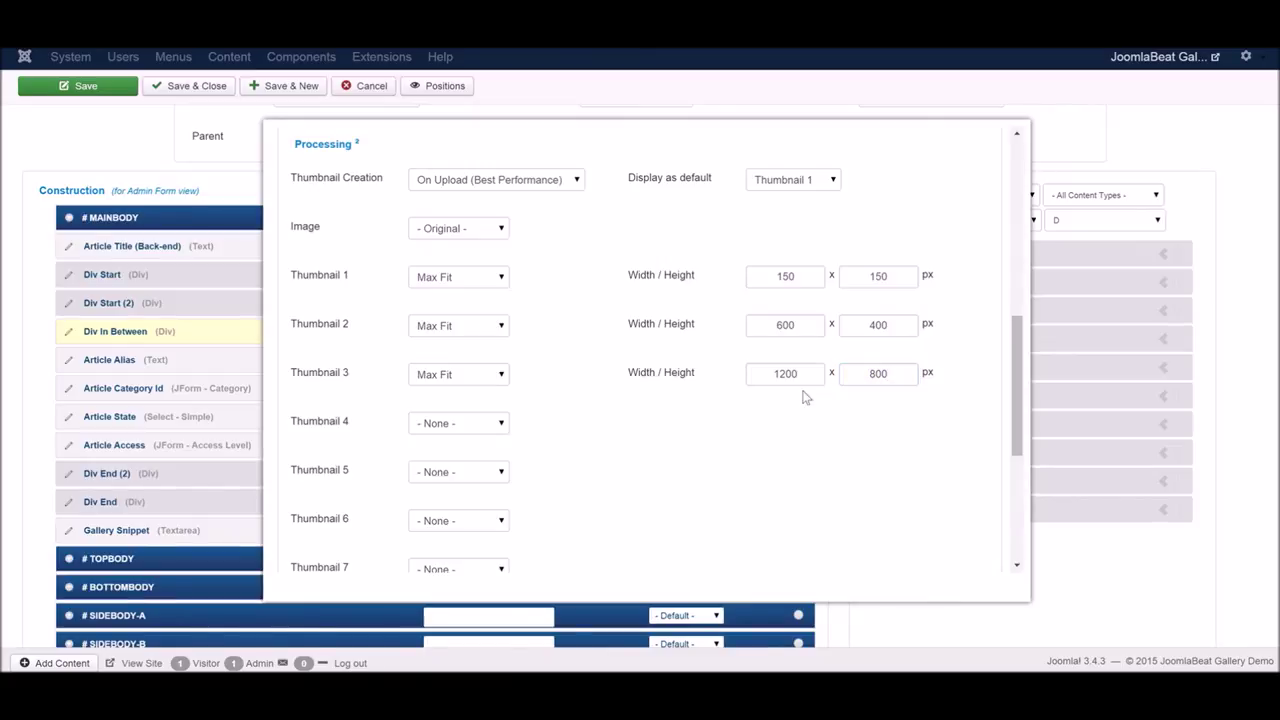
- Make Thumbnail 2 the image version displayed by default
left_click(917, 373)
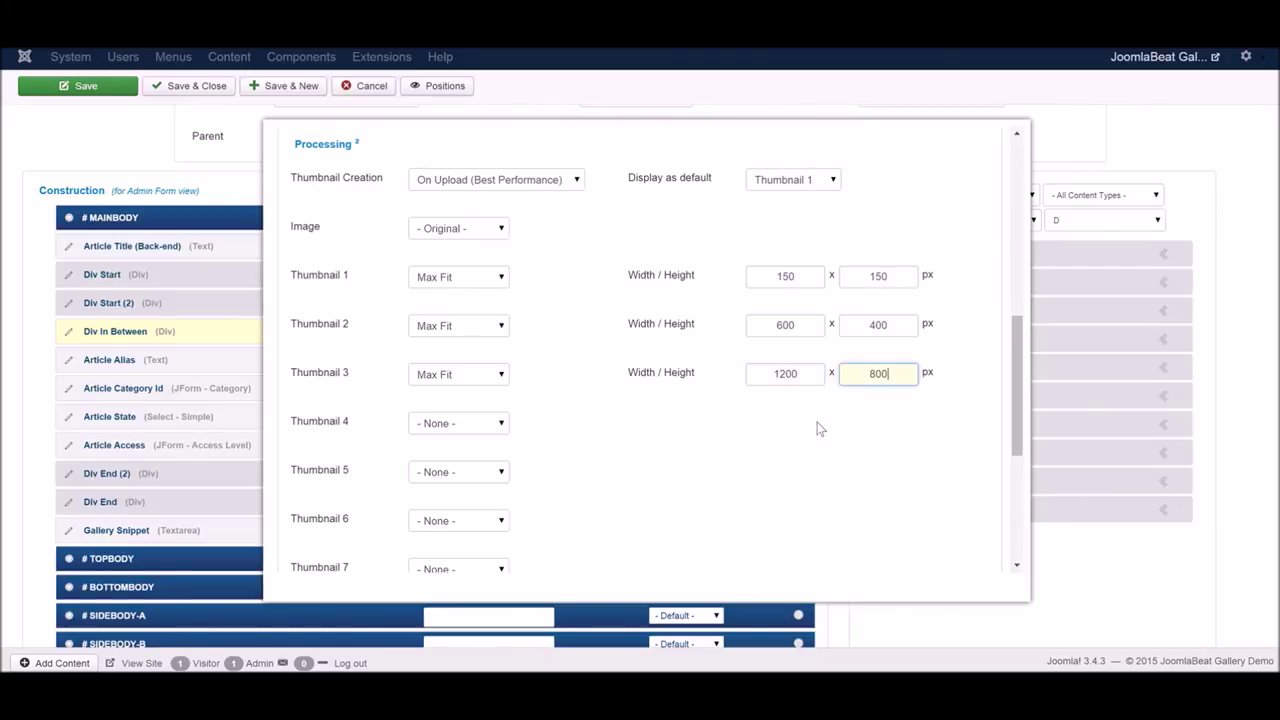
left_click(806, 331)
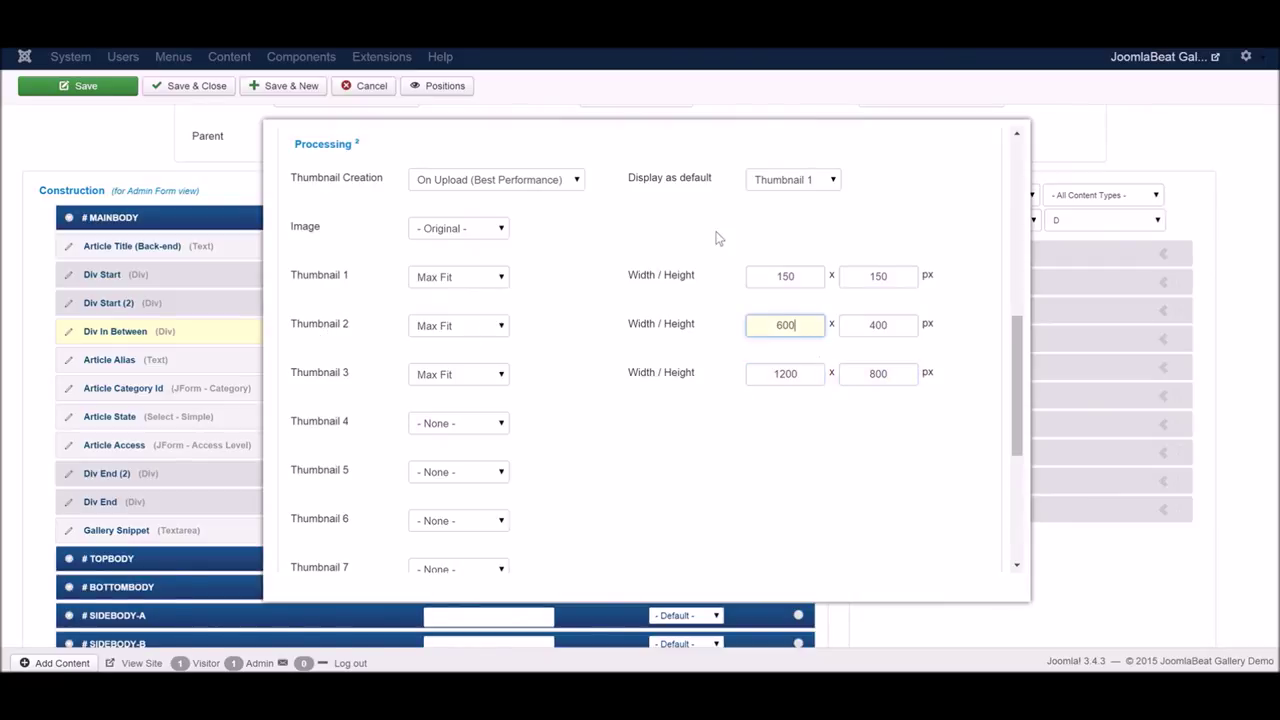
left_click(806, 186)
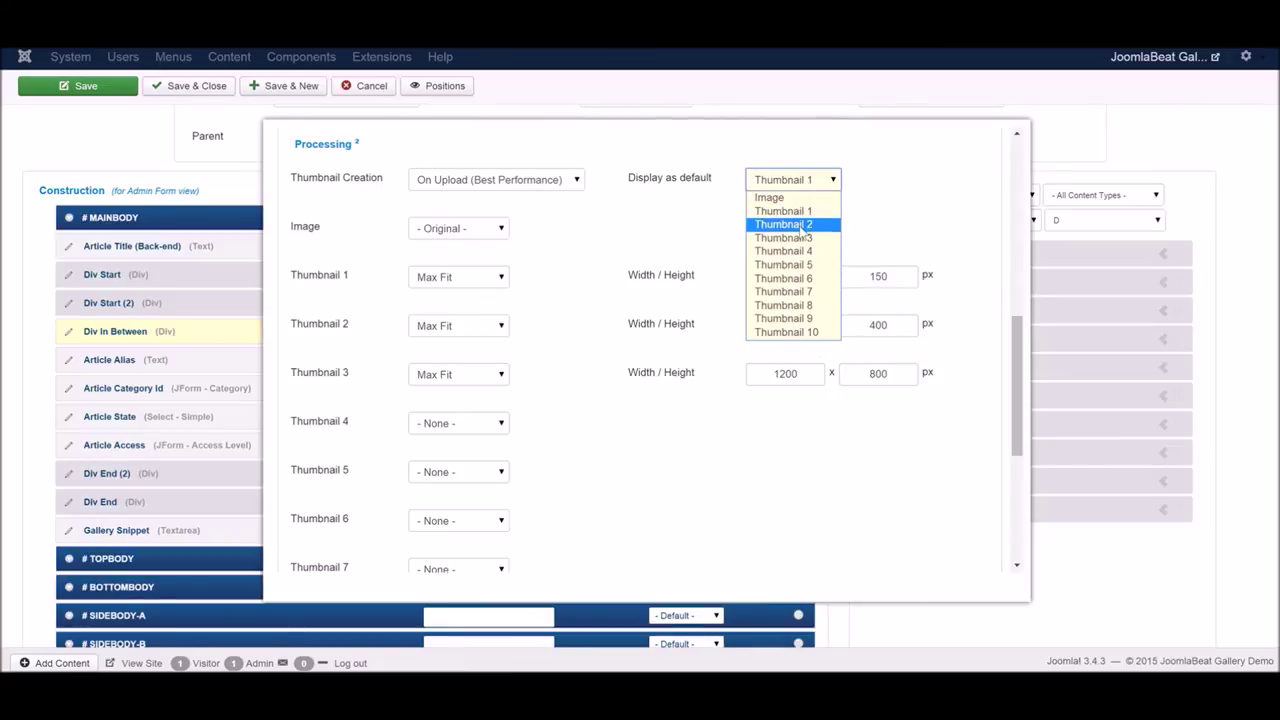
left_click(801, 225)
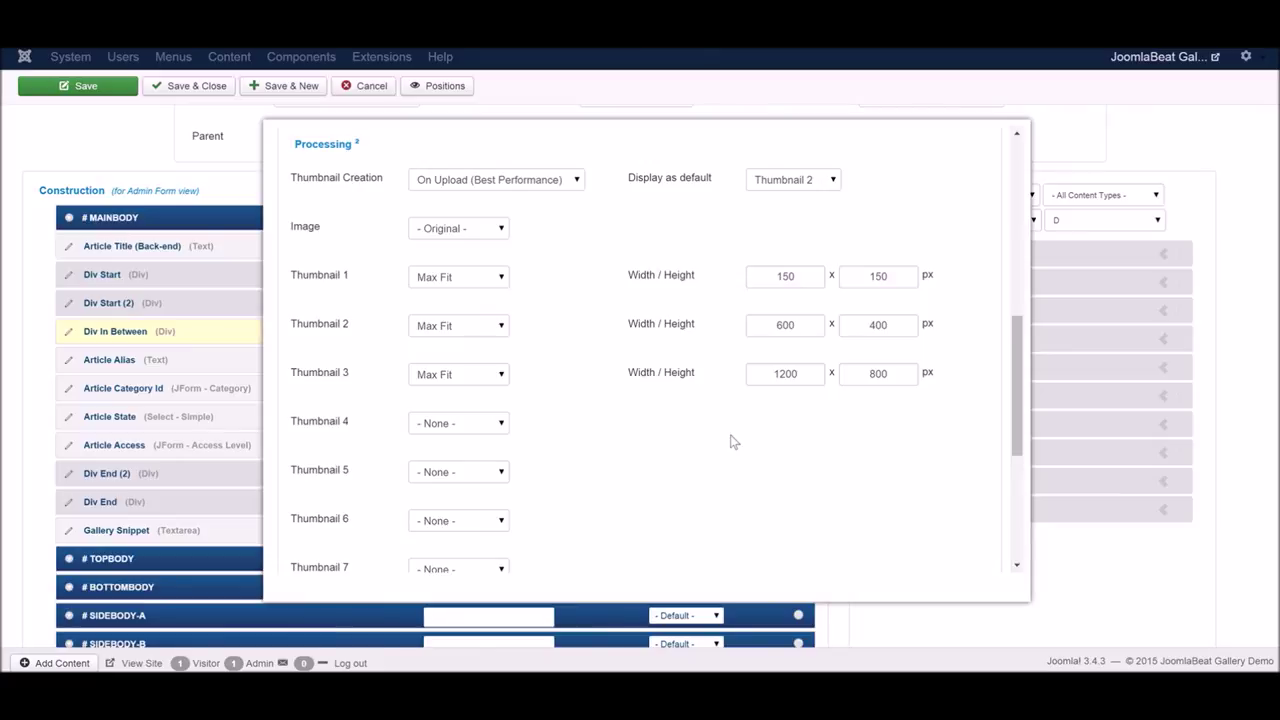
- Set the size of Thumbnail 1 to 300 x 200 px
mouse_move(1020, 368)
left_mouse_down()
mouse_move(1018, 320)
mouse_move(1018, 351)
left_mouse_up()
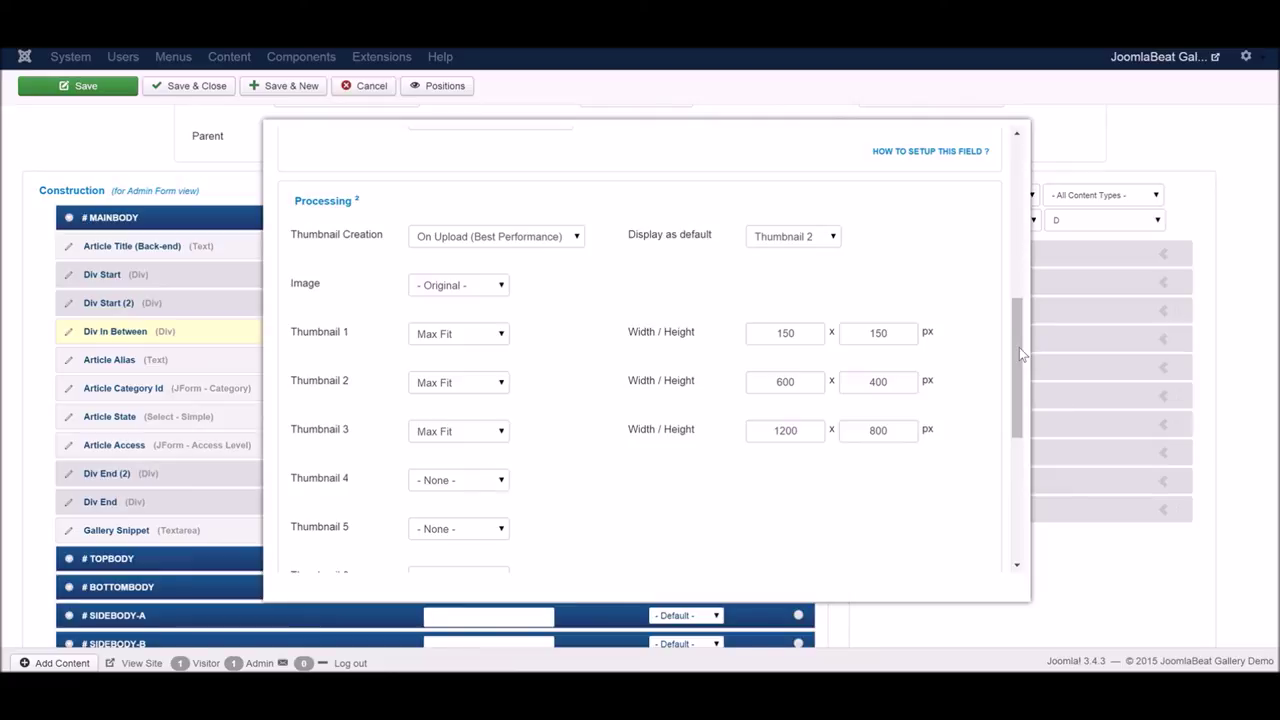
left_click_drag(1020, 352, 1019, 345)
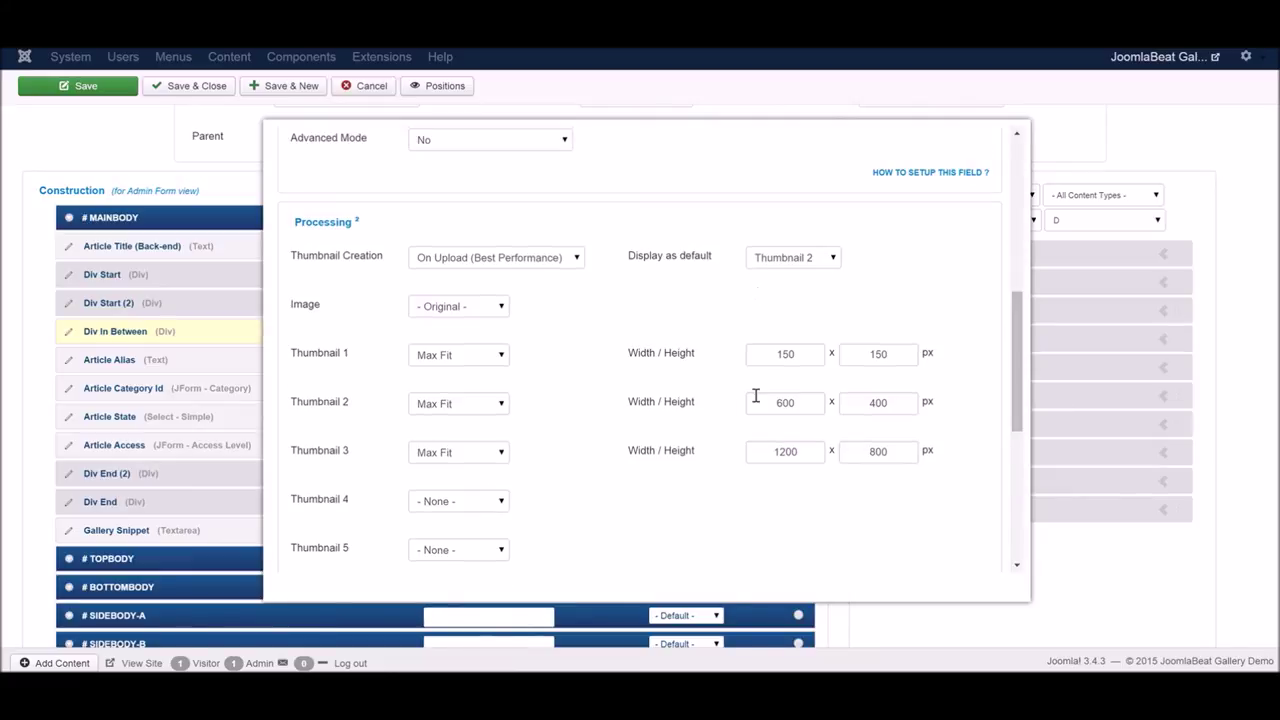
double_click(809, 361)
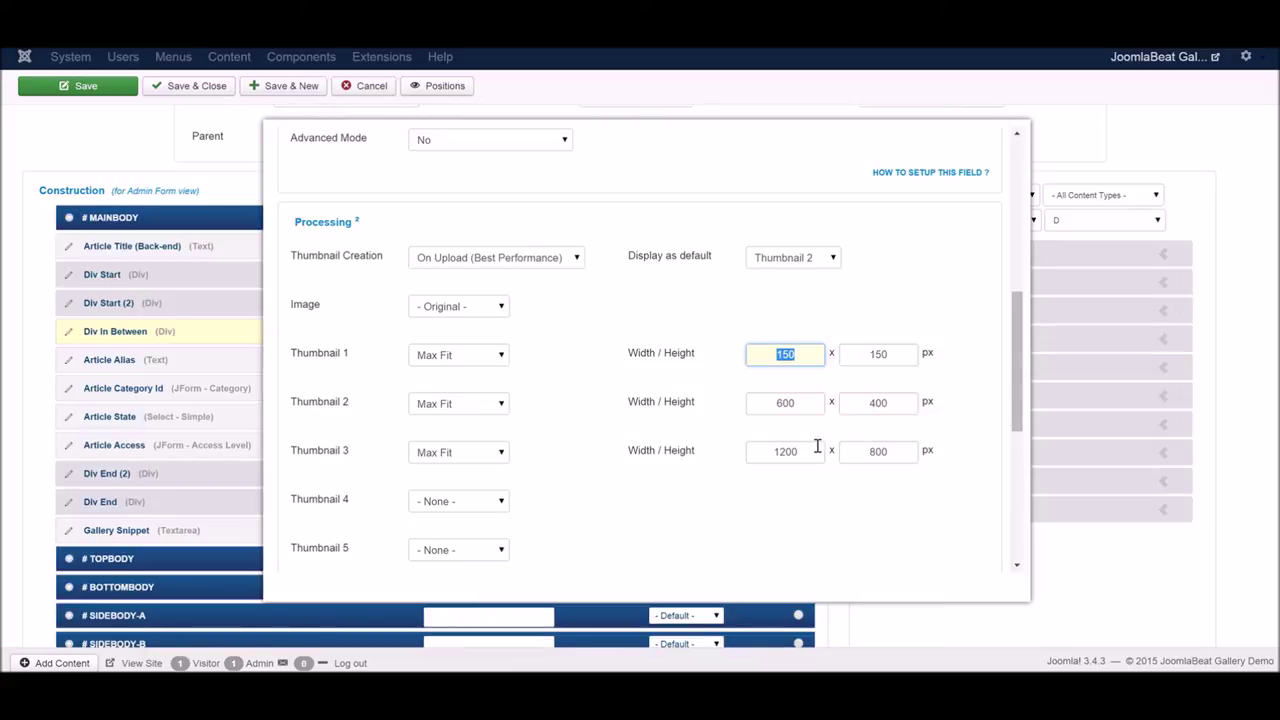
type("300")
key("Tab")
type("200")
left_click(811, 500)
- Save the Gallery Image field and return to the admin form construction
scroll(1021, 343, "down", 1)
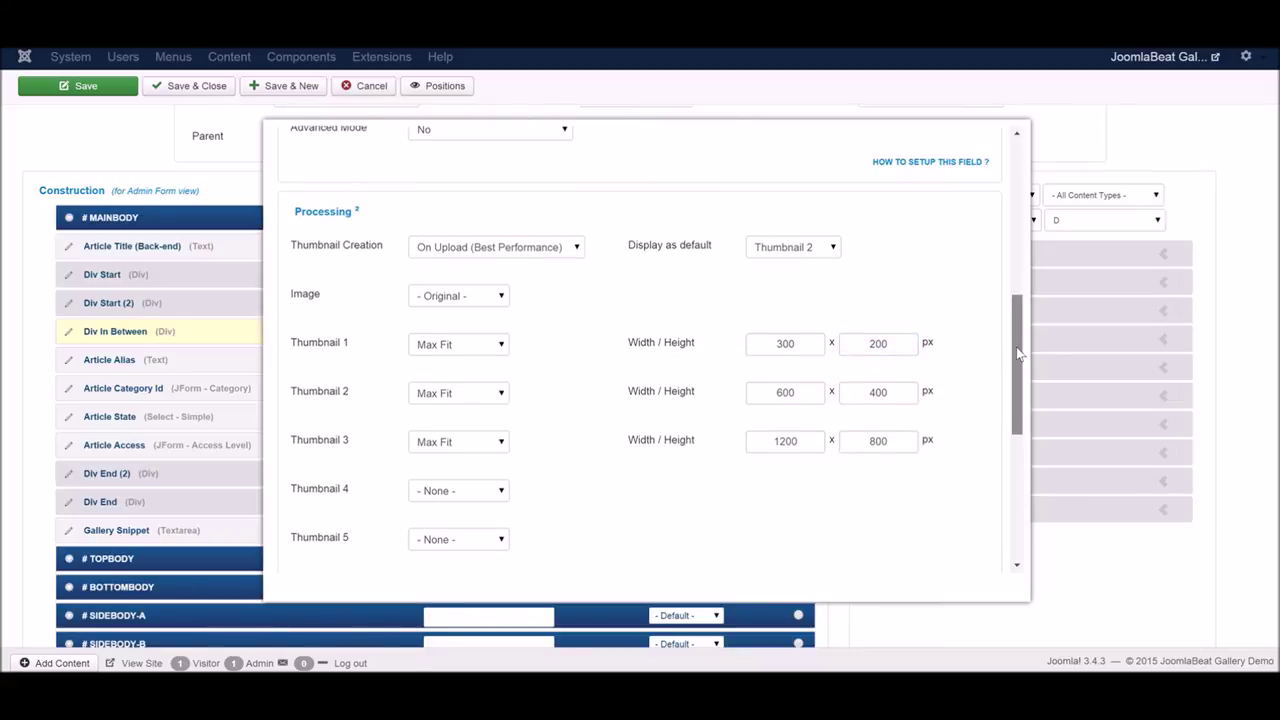
scroll(1017, 345, "up", 1)
left_click(488, 366)
left_click(488, 366)
left_click_drag(1015, 338, 989, 177)
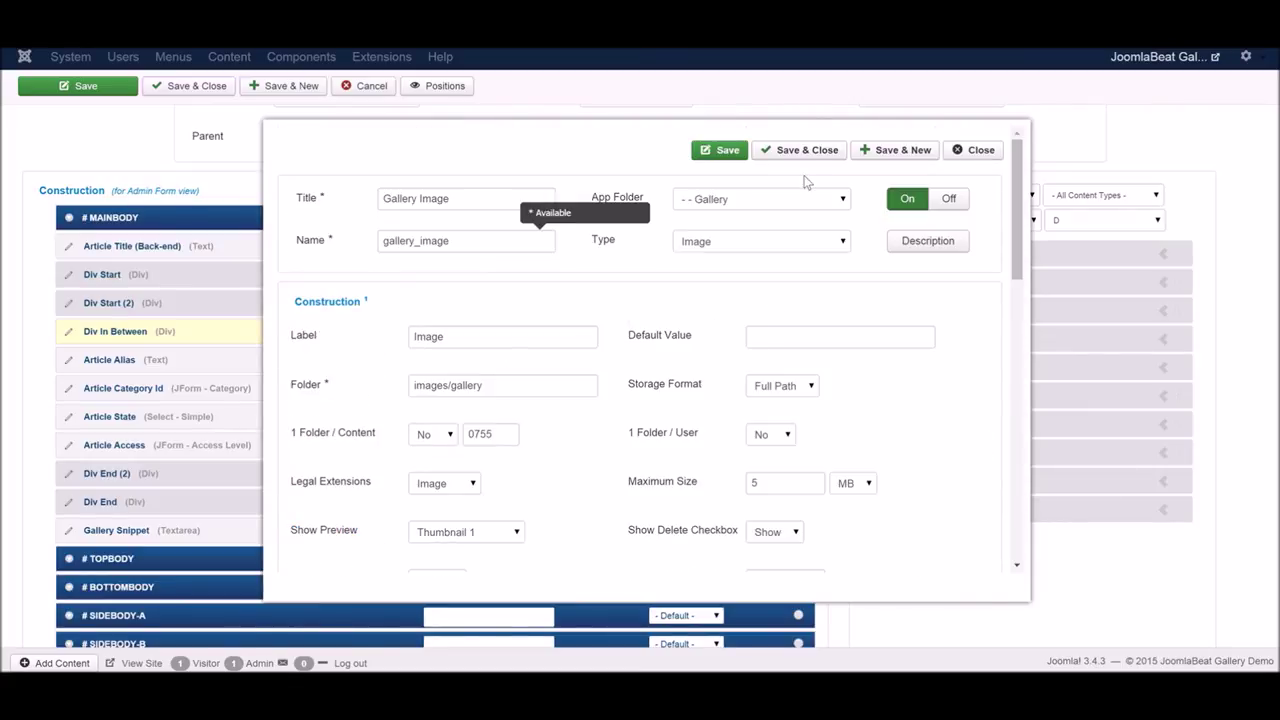
left_click(450, 241)
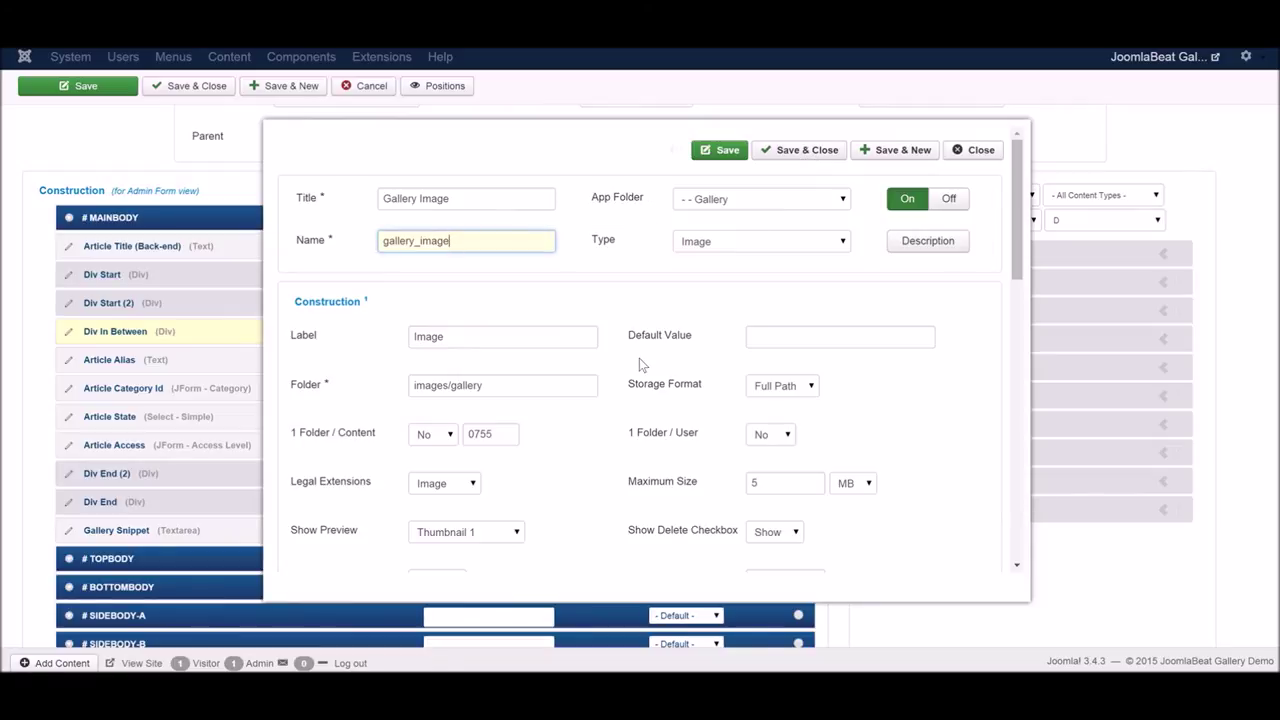
key("Return")
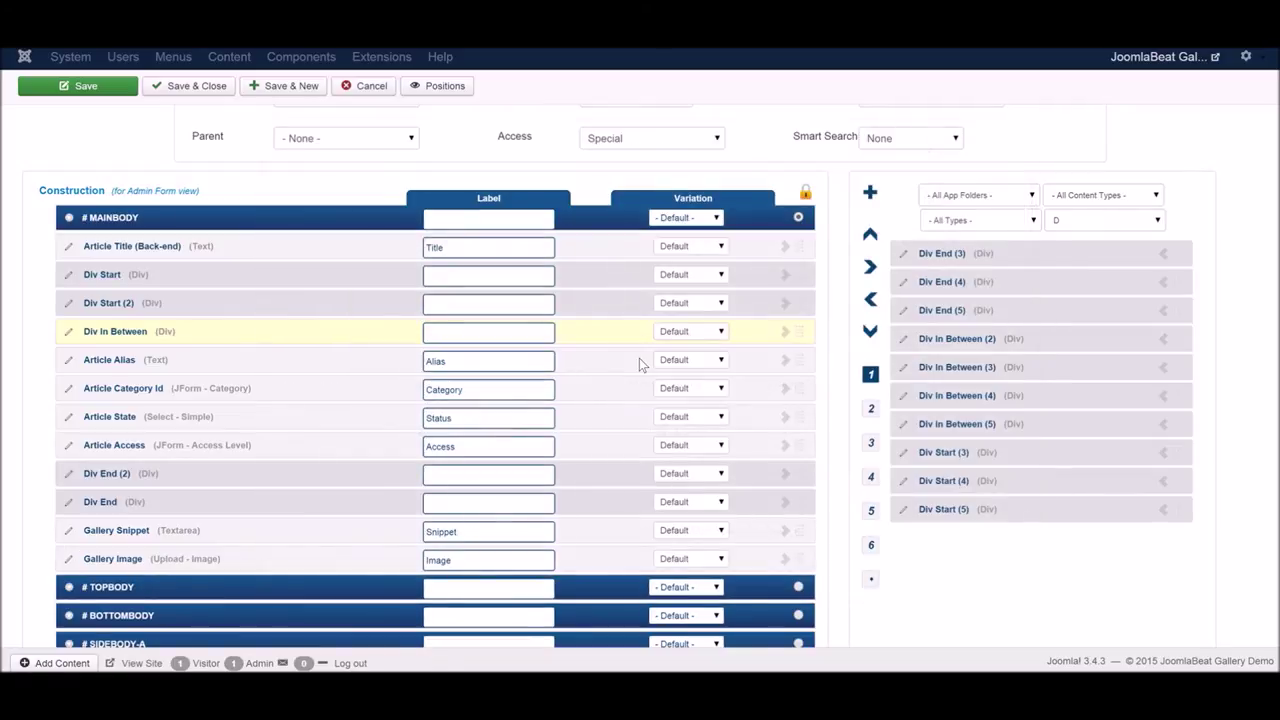
- Move Gallery Snippet and Gallery Image between Div Start (2) and Div In Between, and show the markup class settings
left_click_drag(803, 531, 797, 325)
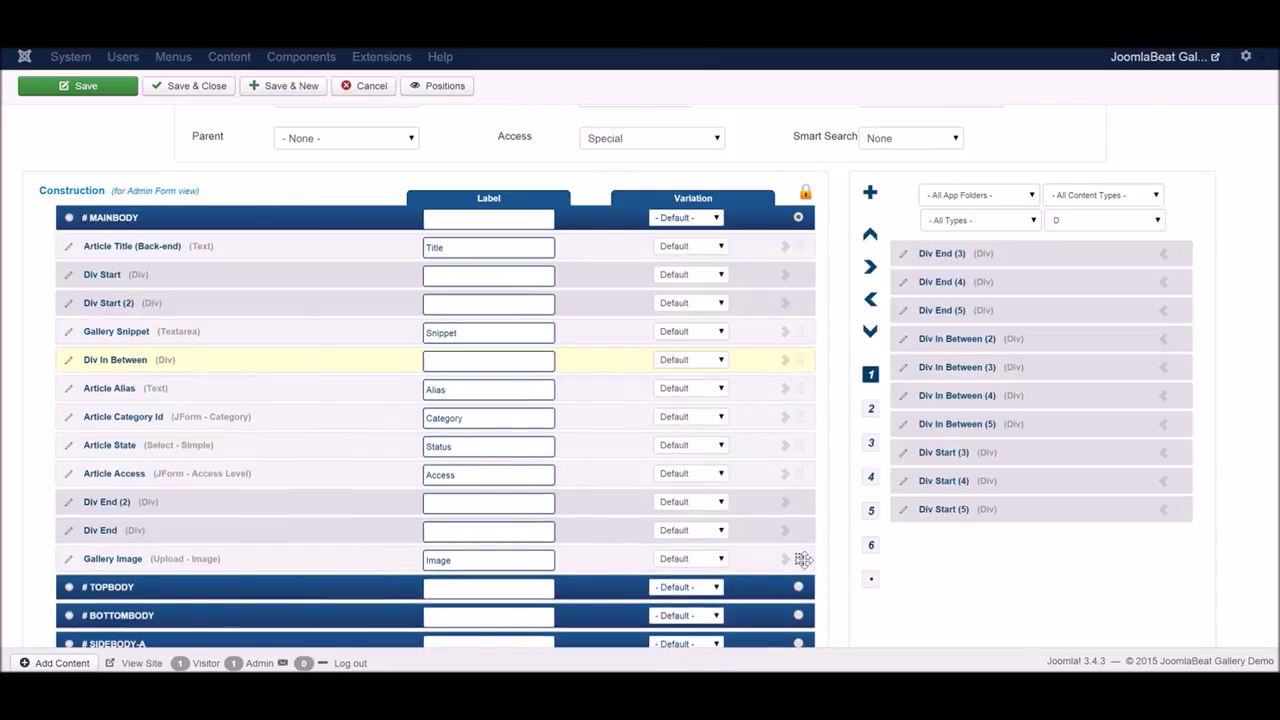
left_click_drag(800, 557, 794, 368)
left_click(871, 548)
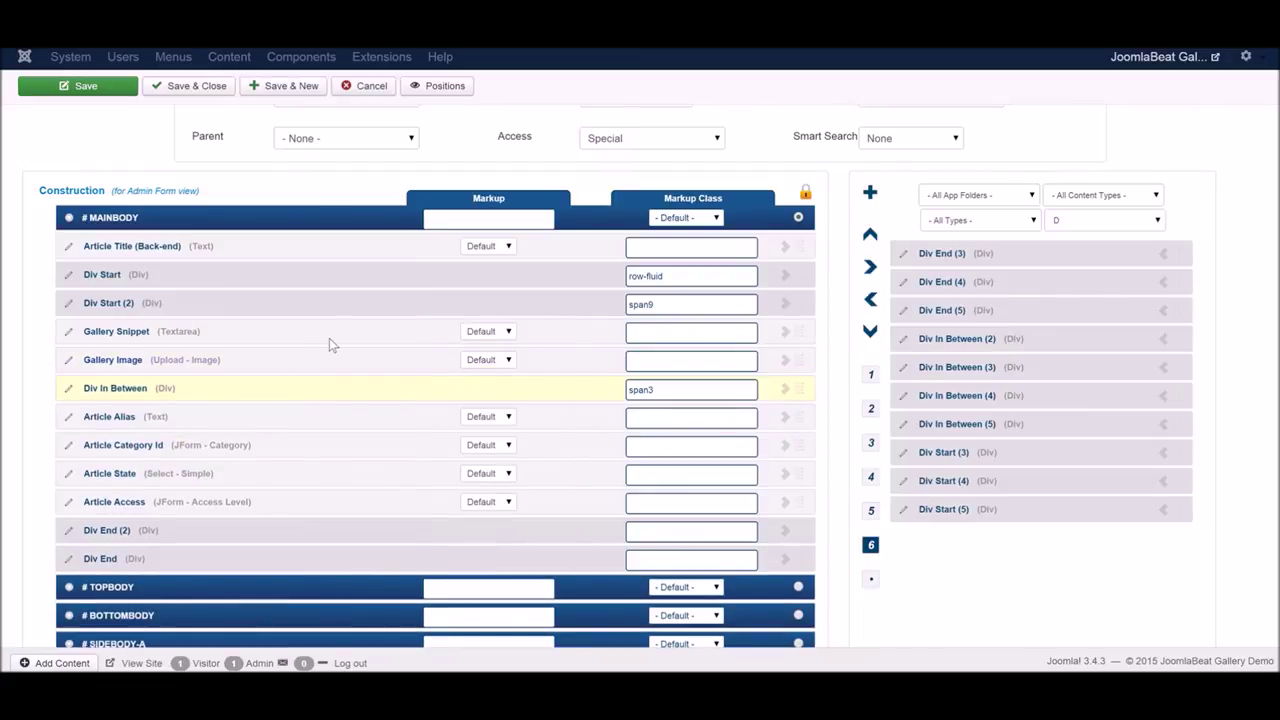
- Review the div rows, their markup classes and the fields placed between them in the Gallery Item admin form construction
left_click_drag(675, 305, 622, 308)
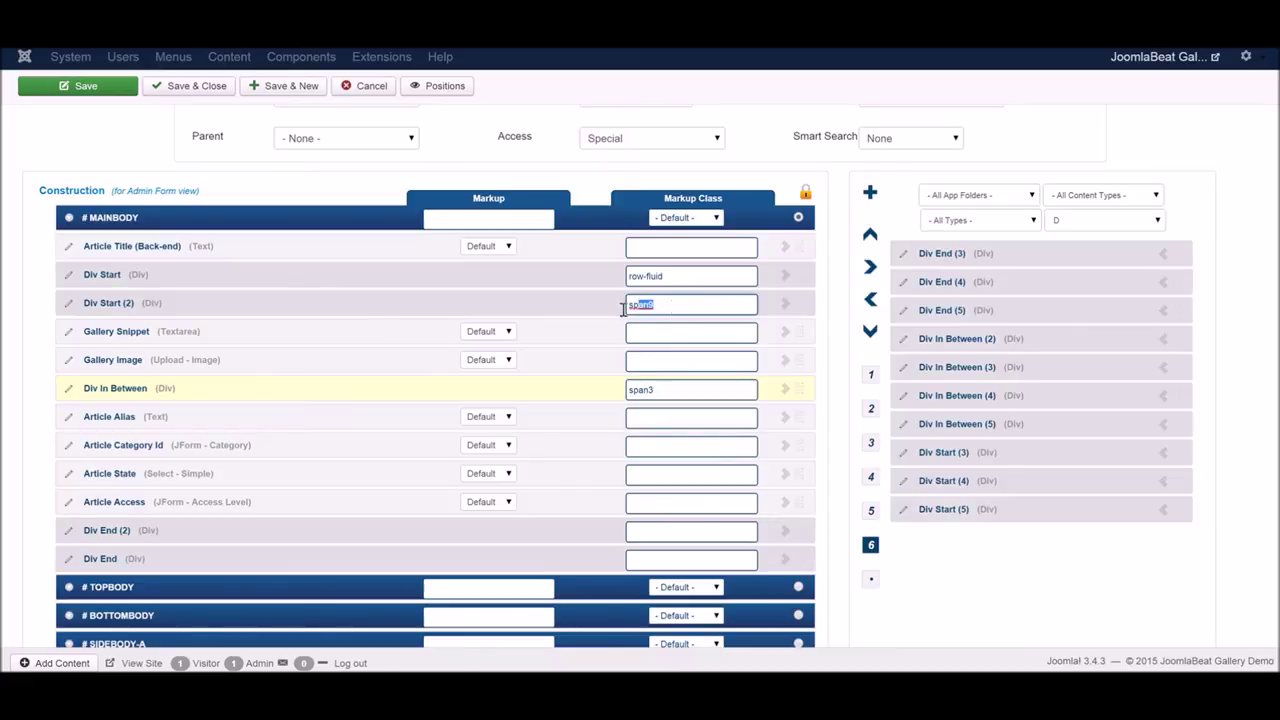
double_click(667, 306)
left_click(667, 306)
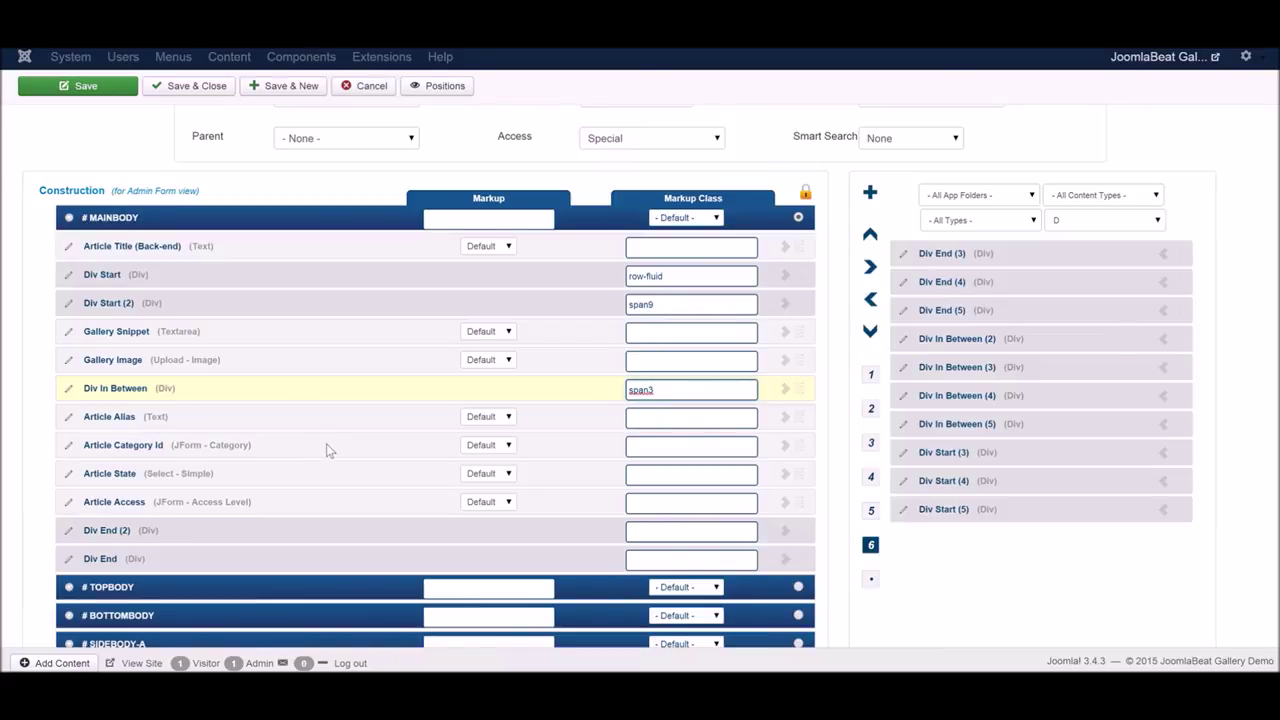
scroll(326, 450, "up", 1)
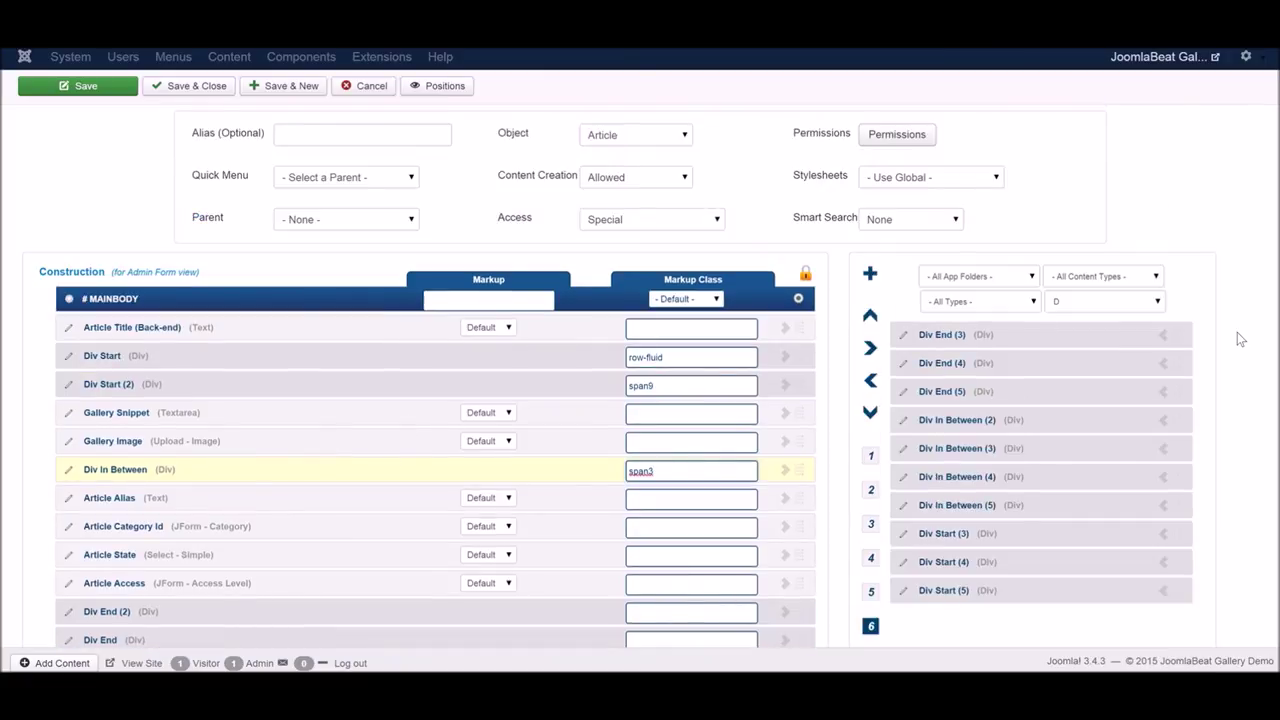
scroll(1276, 299, "down", 1)
scroll(640, 380, "up", 1)
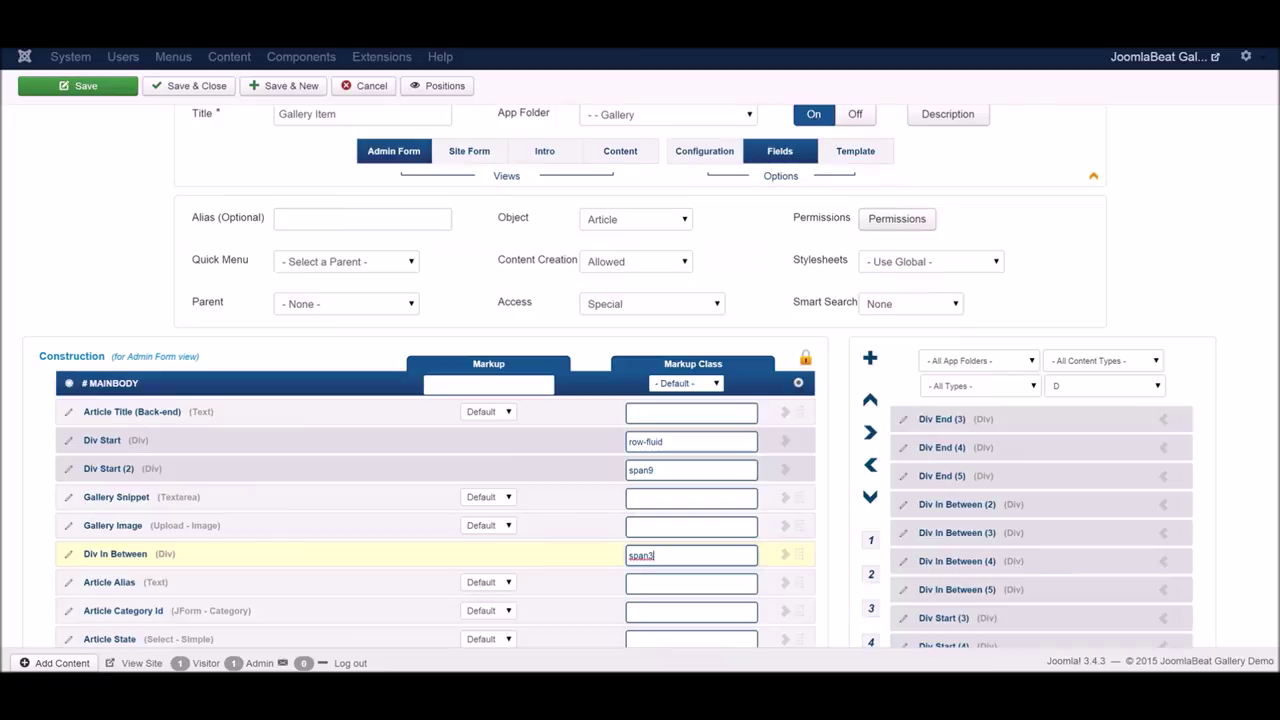
scroll(640, 380, "up", 1)
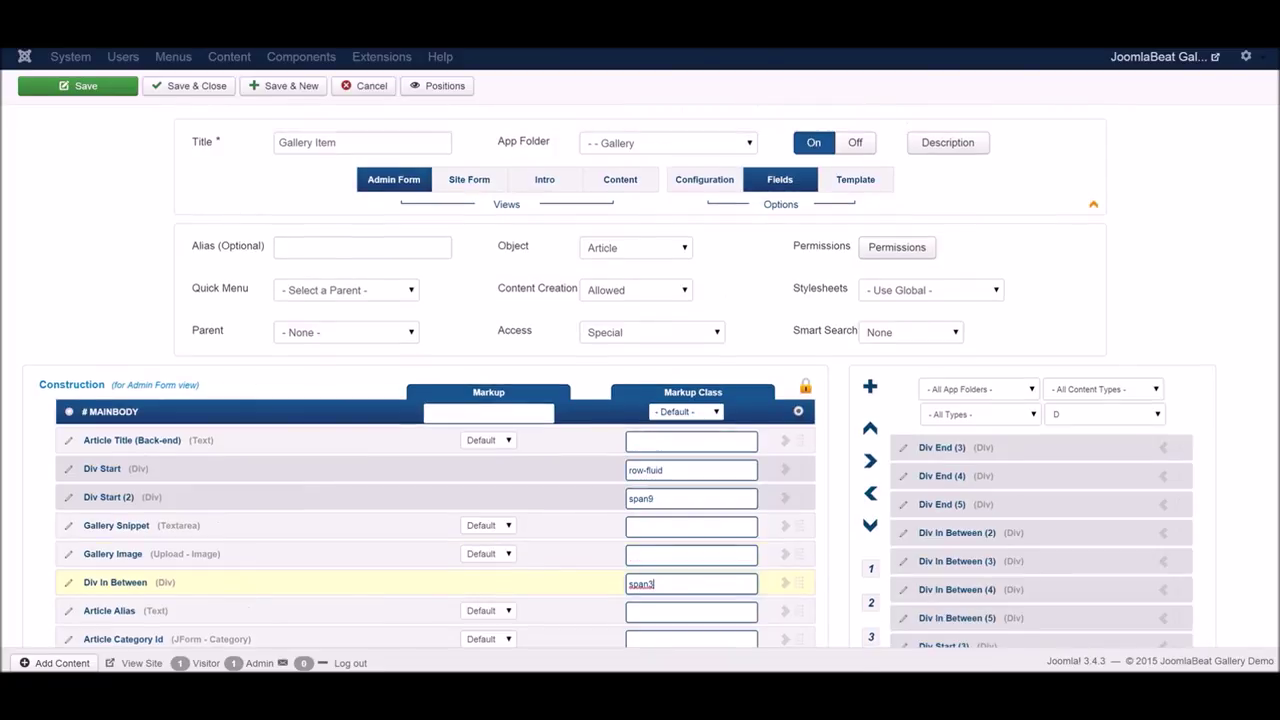
scroll(76, 131, "down", 1)
scroll(76, 131, "up", 1)
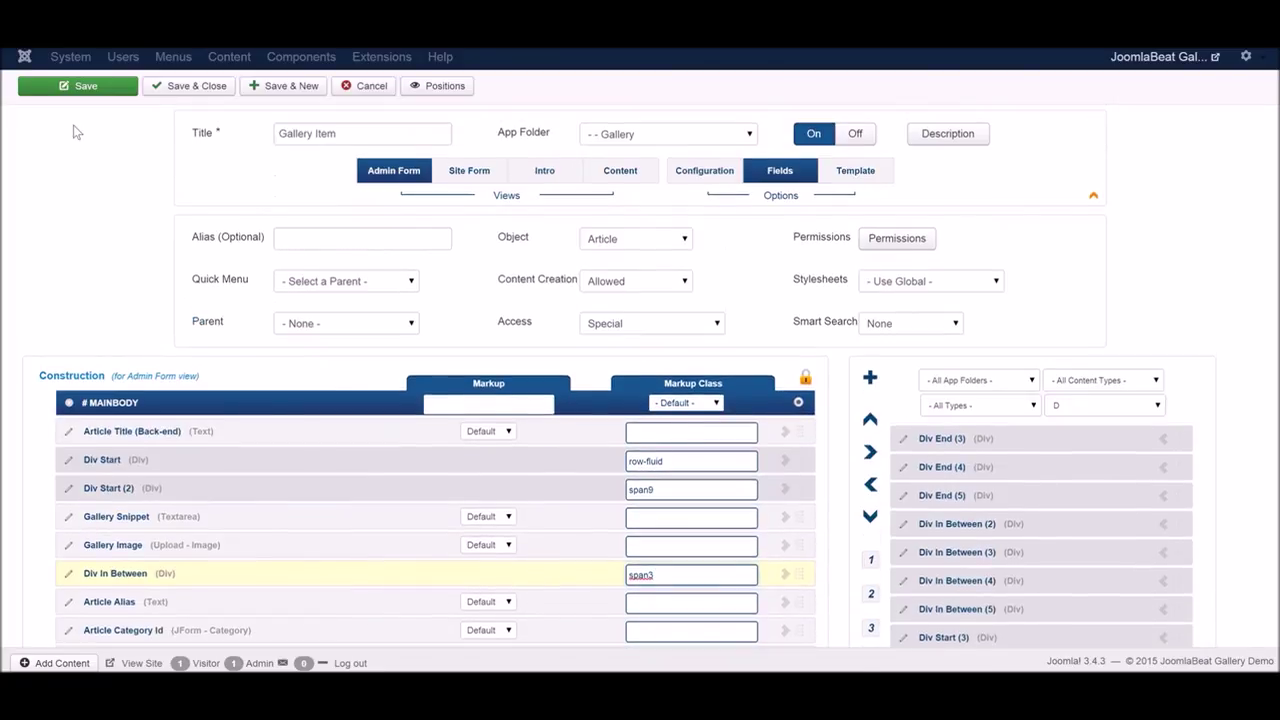
- Save and close the Gallery Item content type and open the Article Manager
left_click(180, 86)
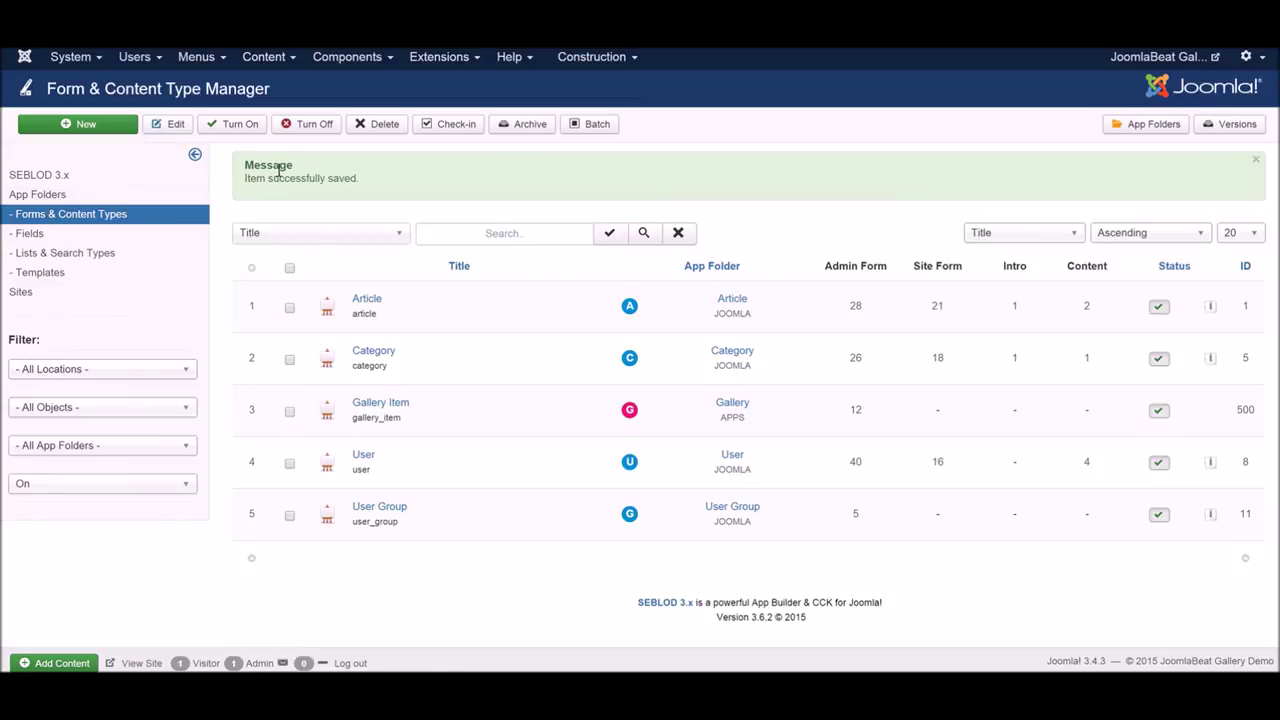
left_click(259, 60)
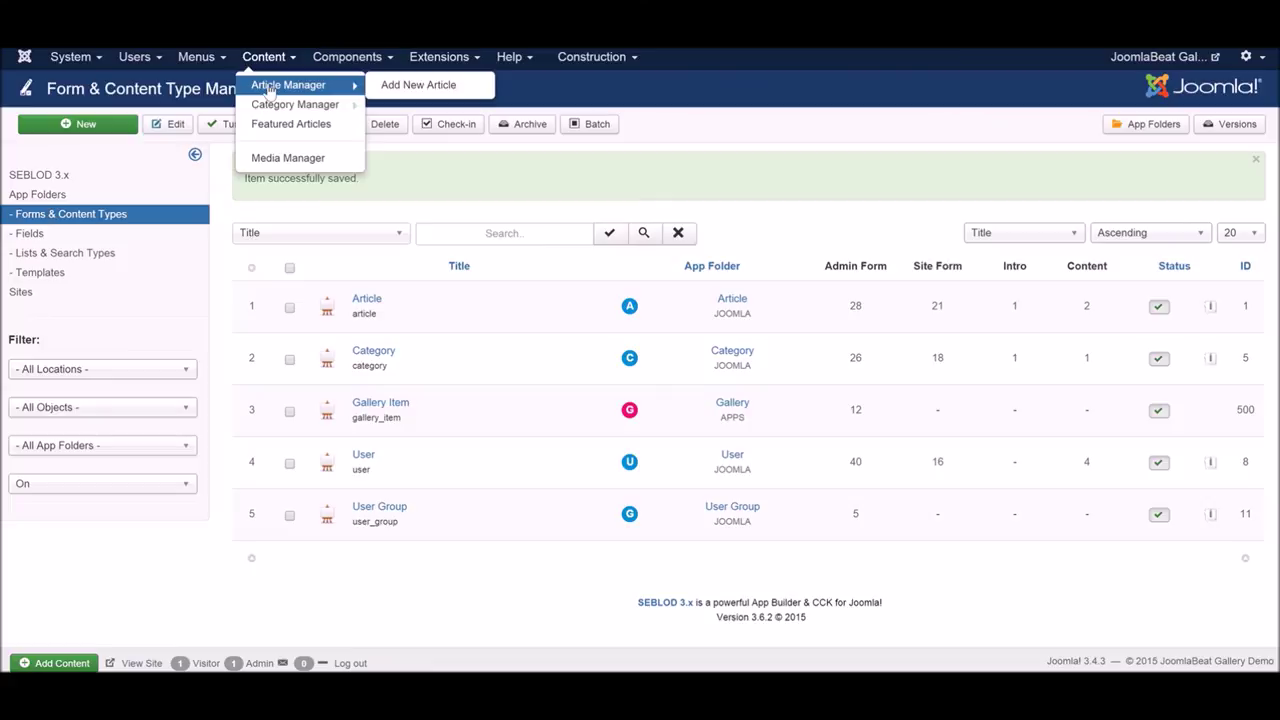
left_click(288, 85)
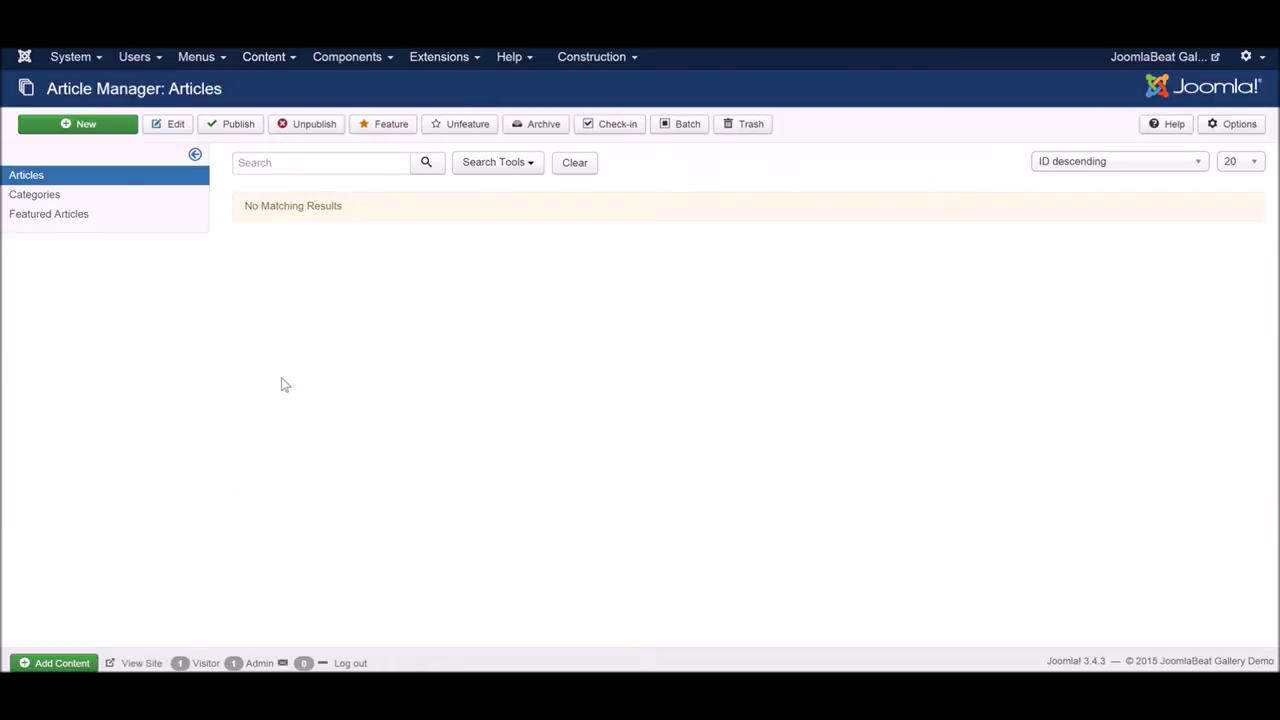
- Start adding new content with the Gallery Item form and go to its Title field
left_click(97, 128)
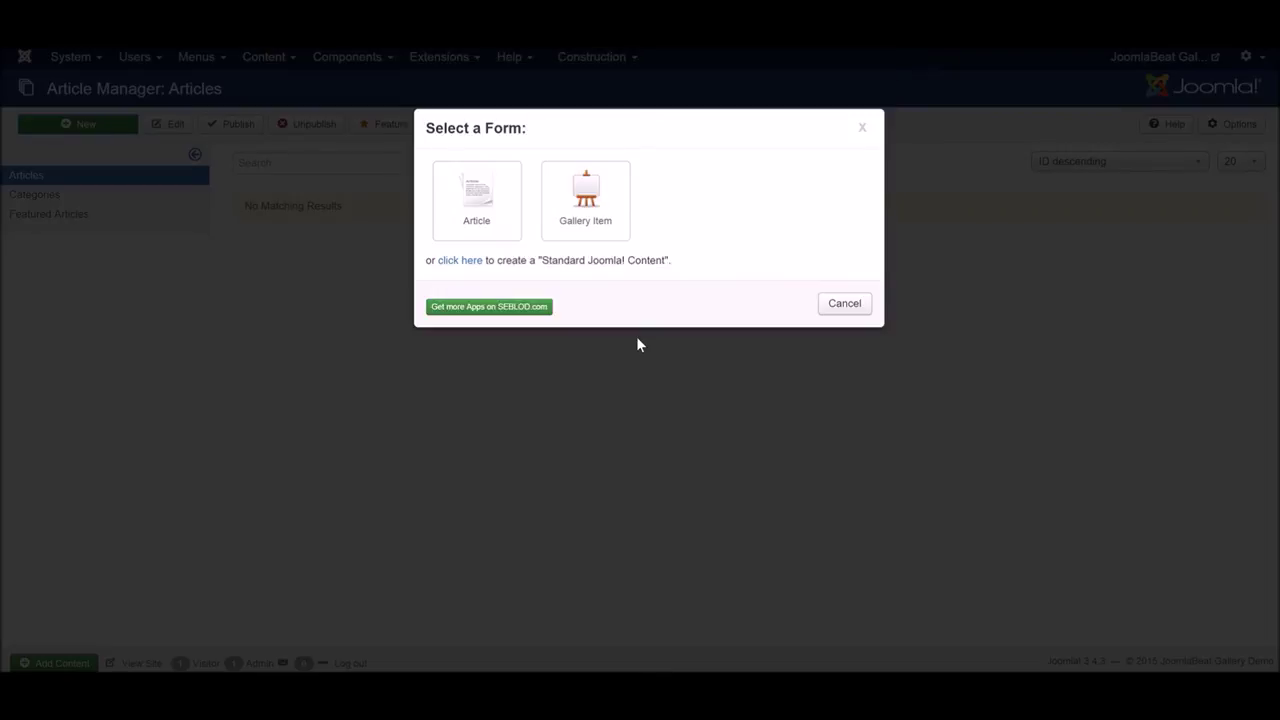
left_click(864, 130)
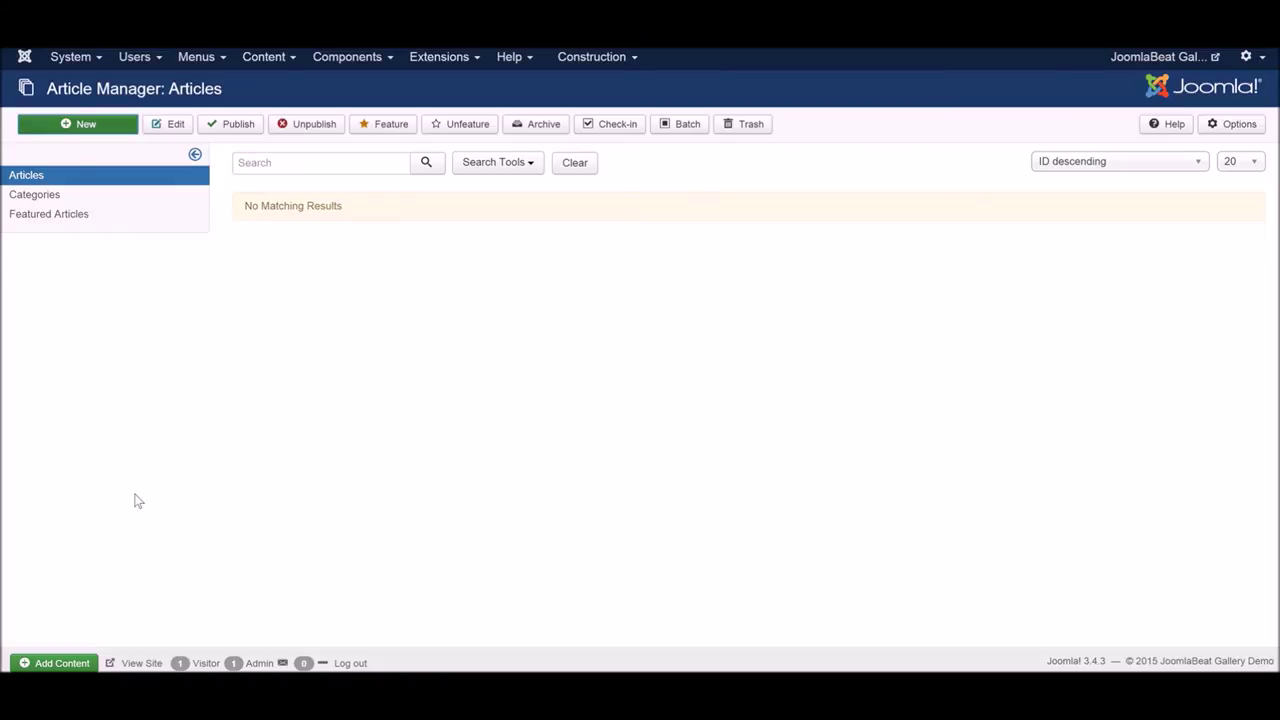
left_click(78, 664)
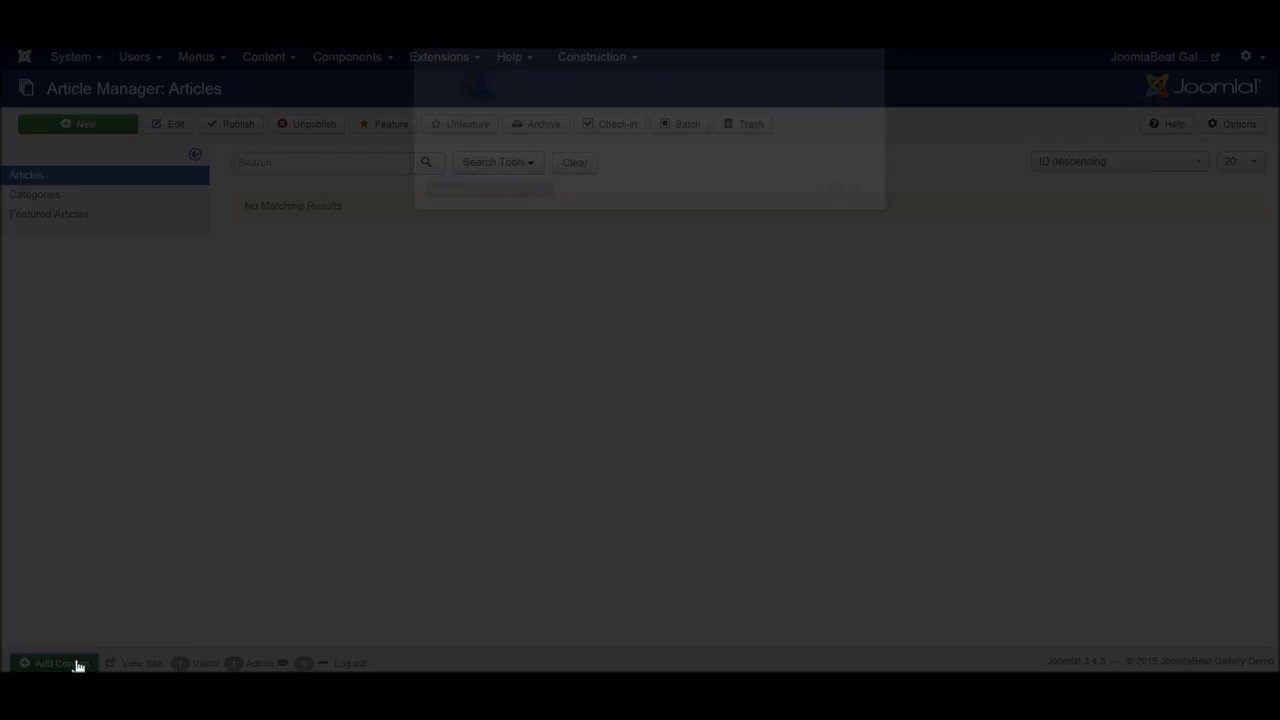
left_click(700, 195)
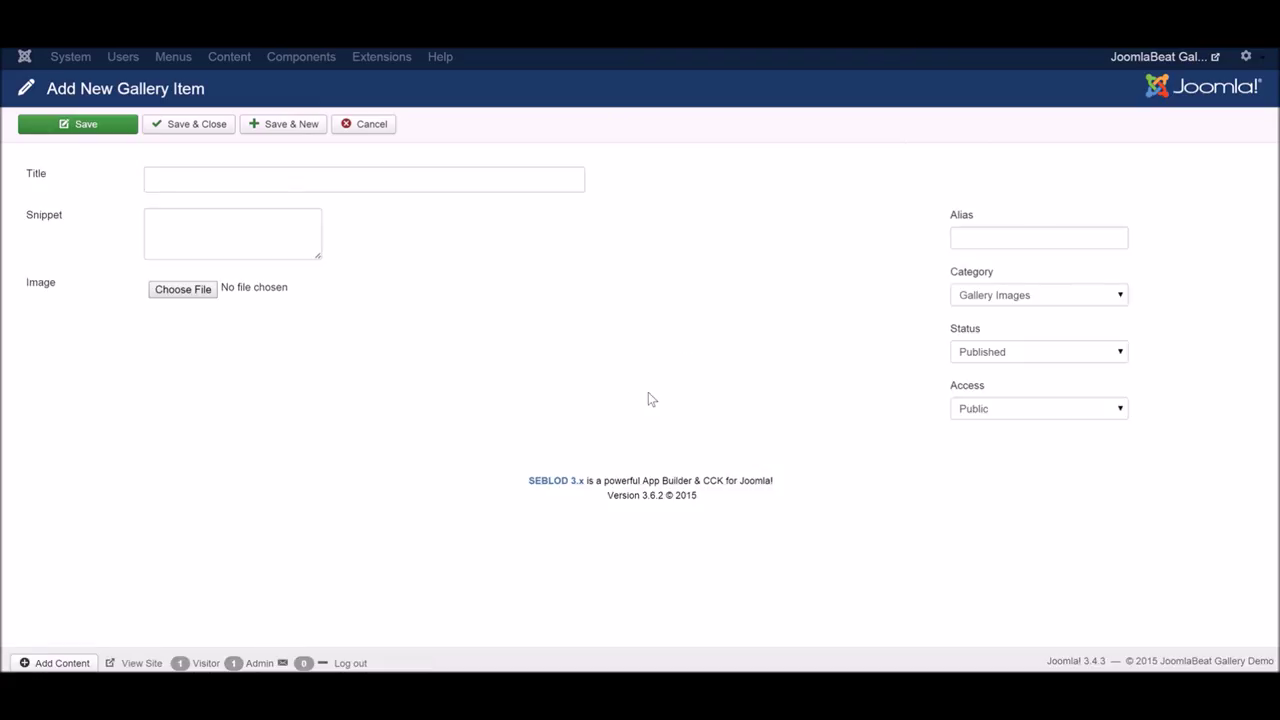
left_click(180, 234)
key("shift+Tab")
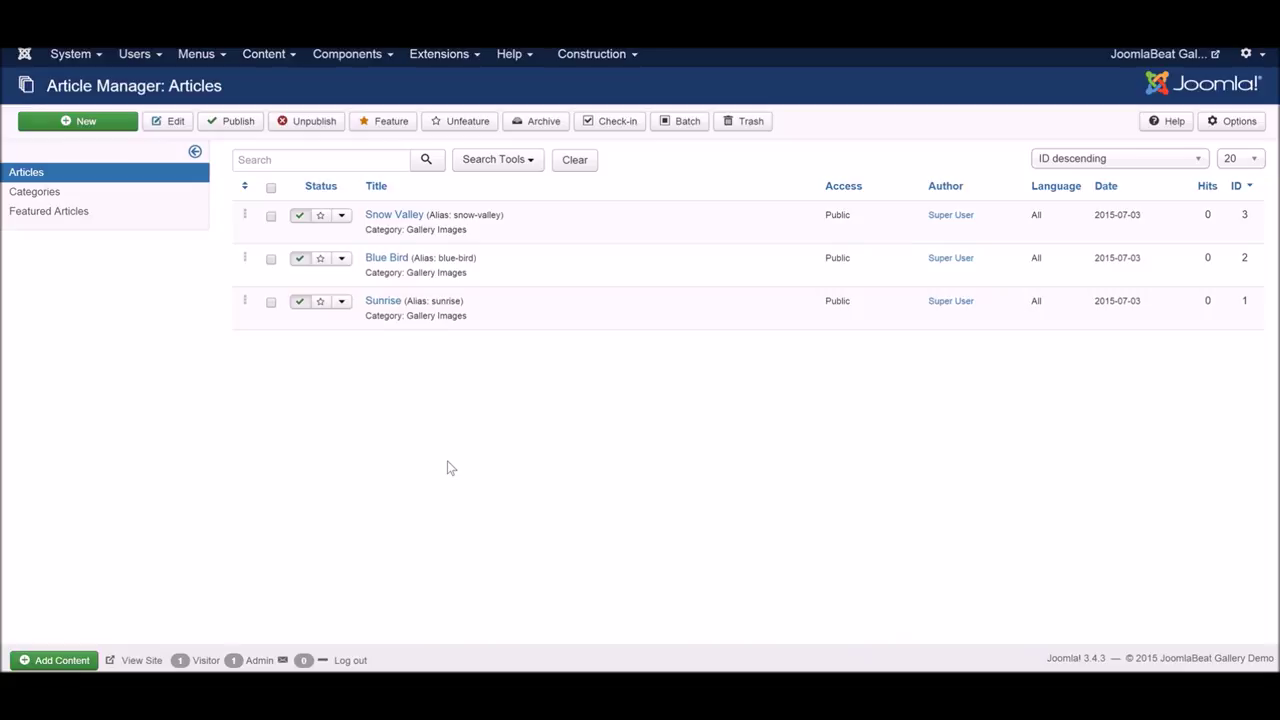
- Open the Sunrise gallery item and check its snippet and title fields
left_click(388, 302)
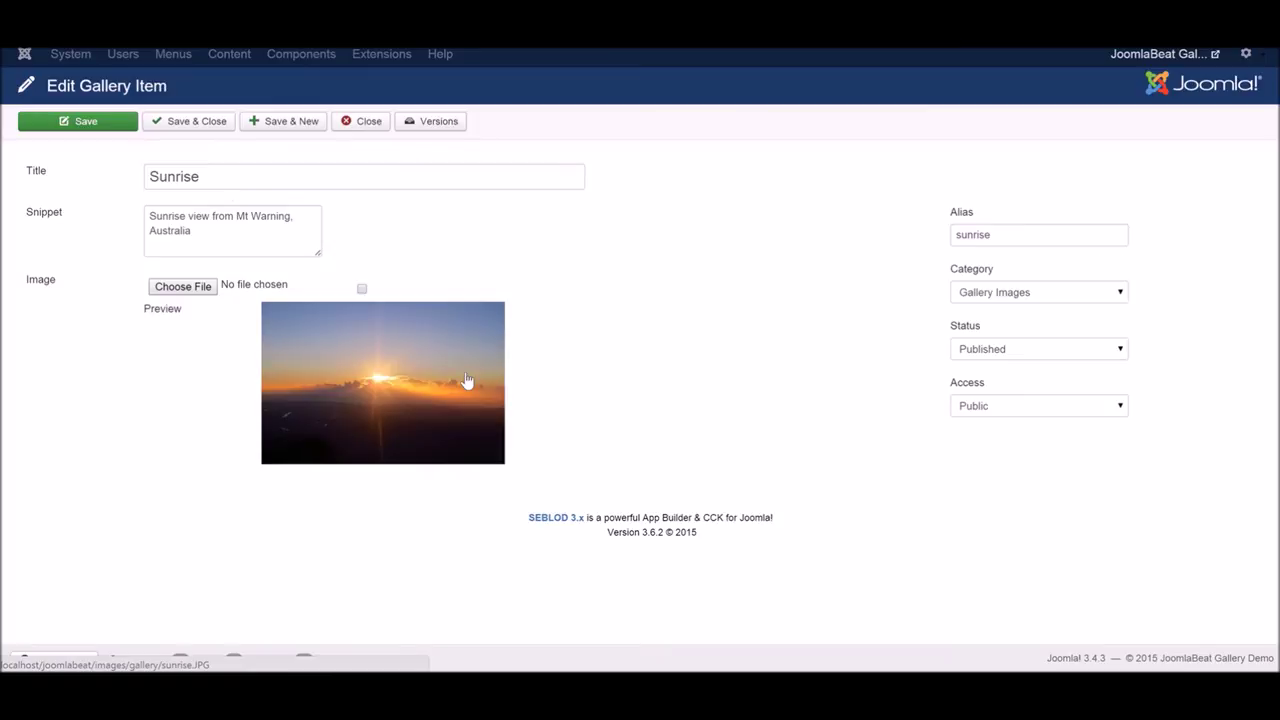
left_click(248, 230)
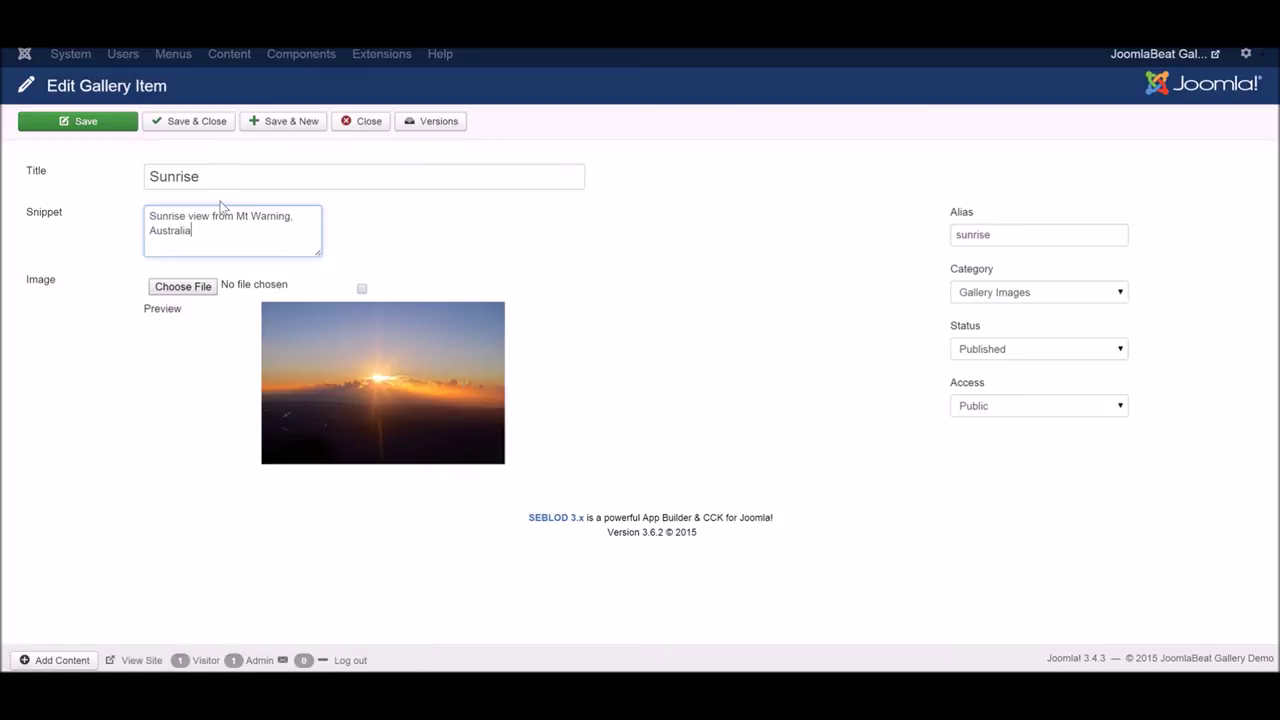
left_click(226, 174)
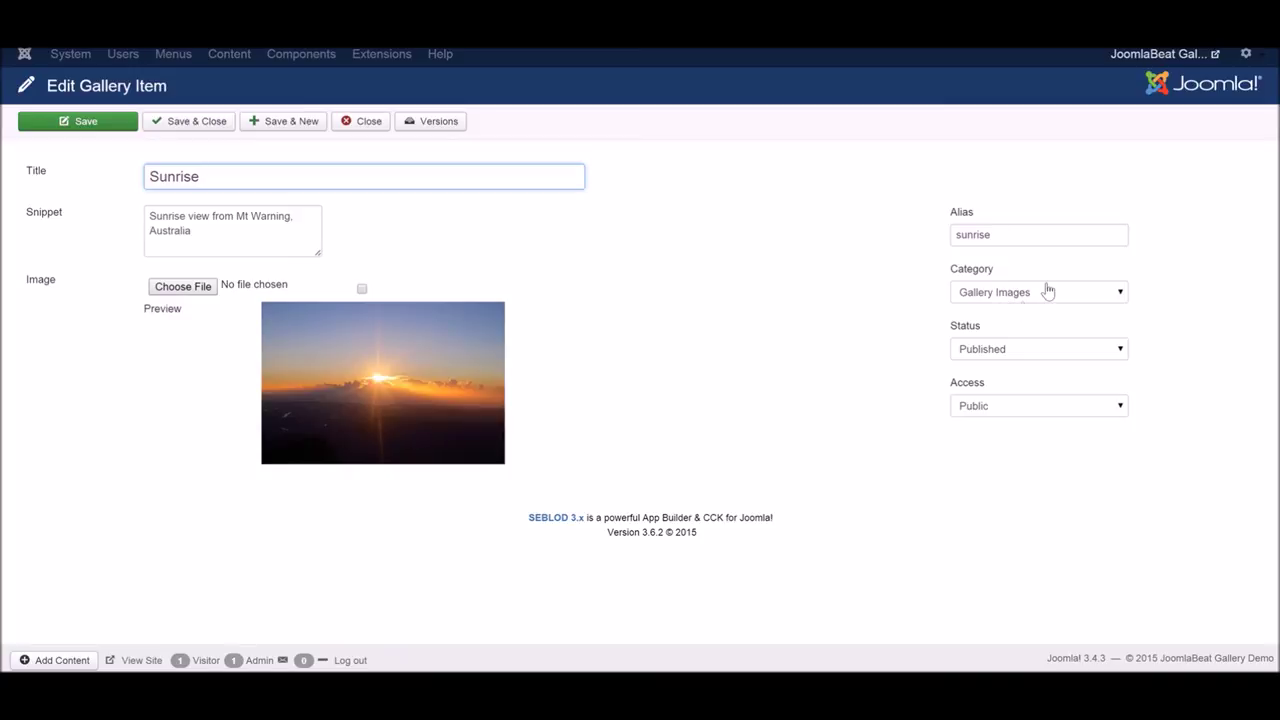
- View the Sunrise image at full size from its preview and close the enlarged view
left_click(390, 376)
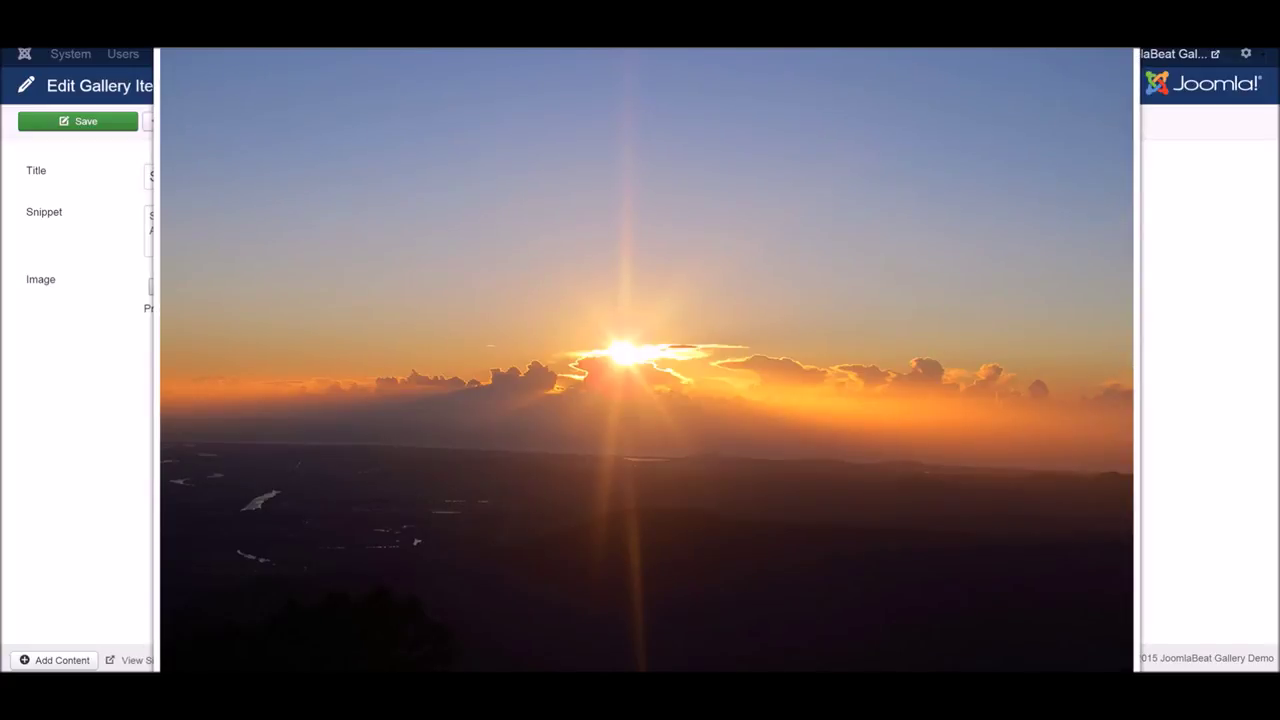
scroll(1257, 249, "down", 1)
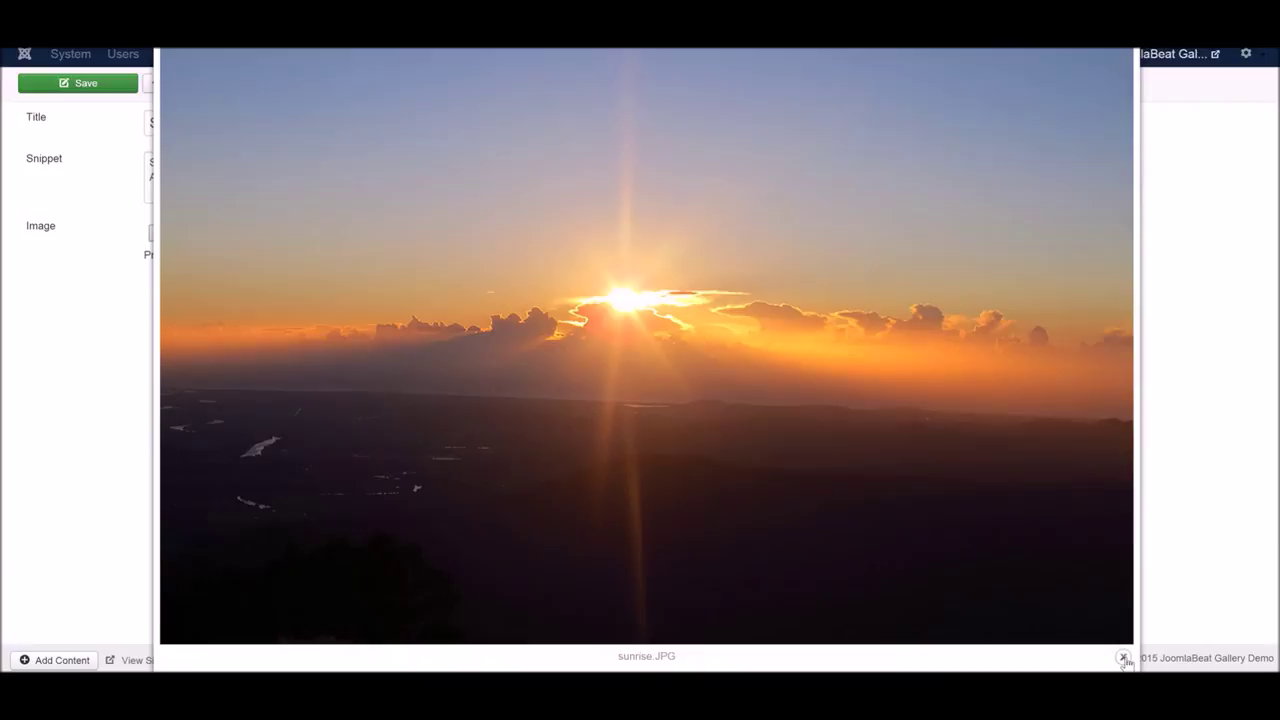
left_click(1123, 659)
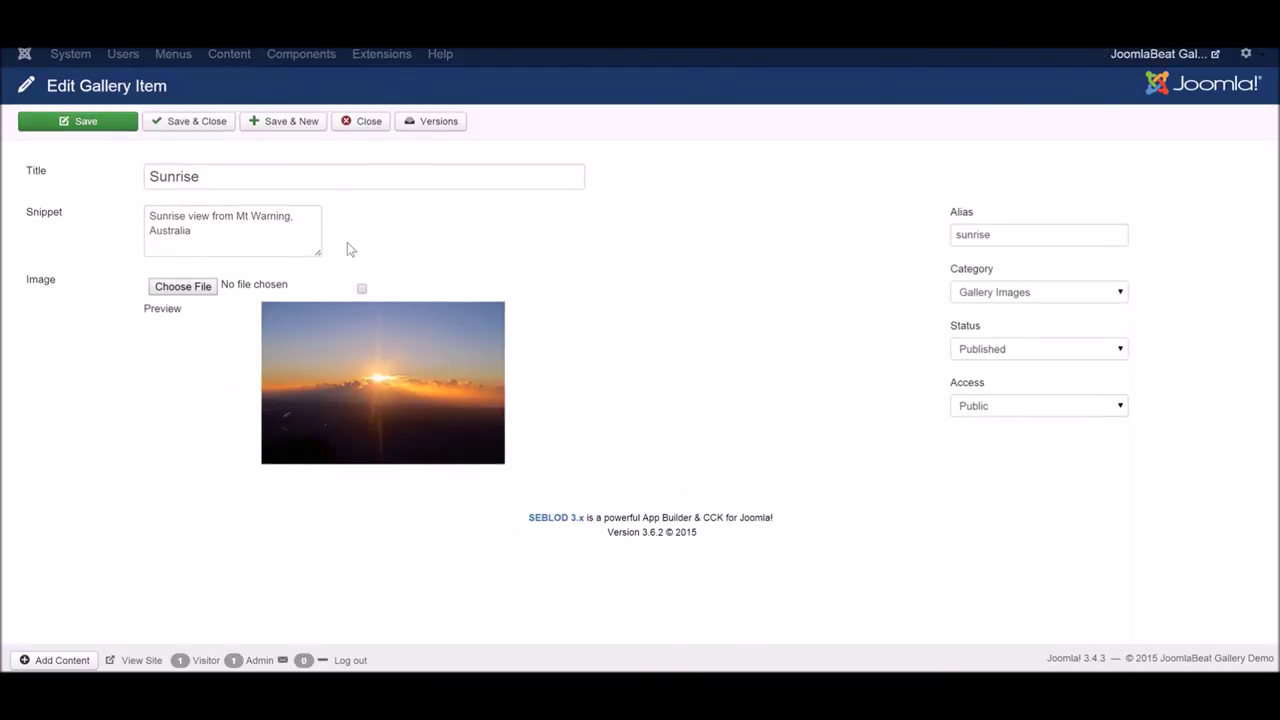
- Close the Sunrise item, check the Blue Bird gallery item and return to the article list
left_click(366, 121)
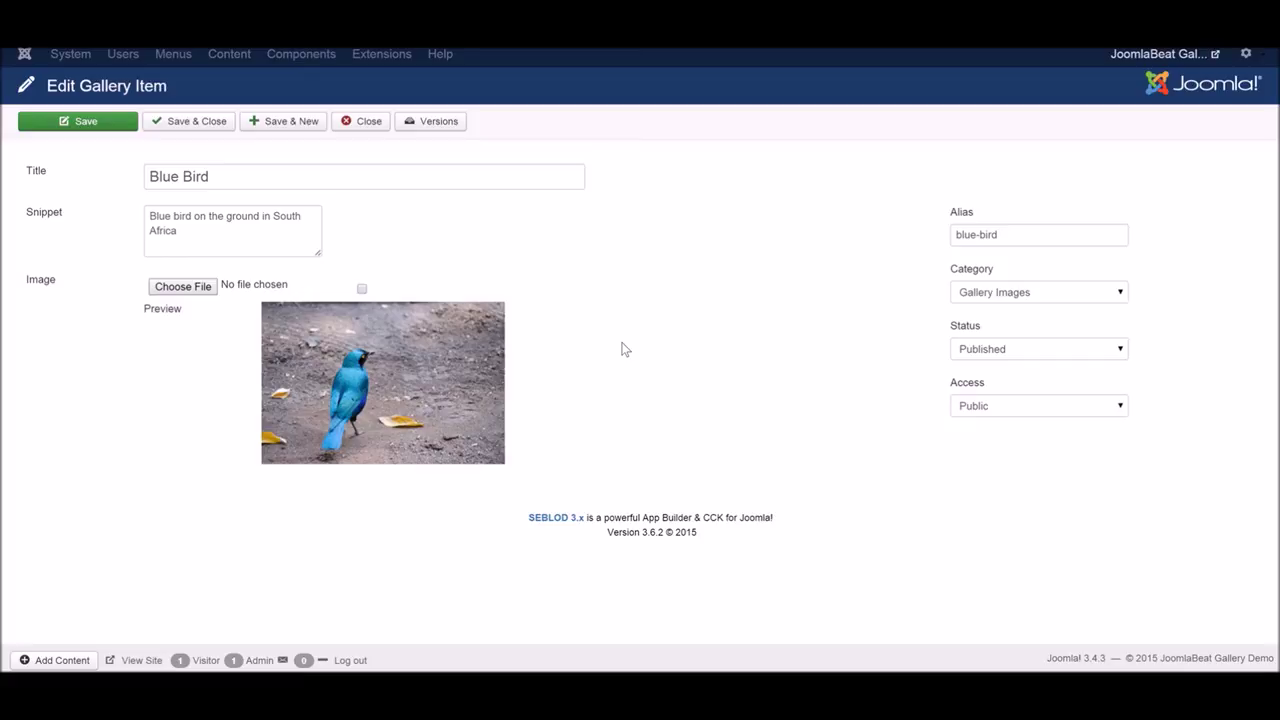
left_click(368, 124)
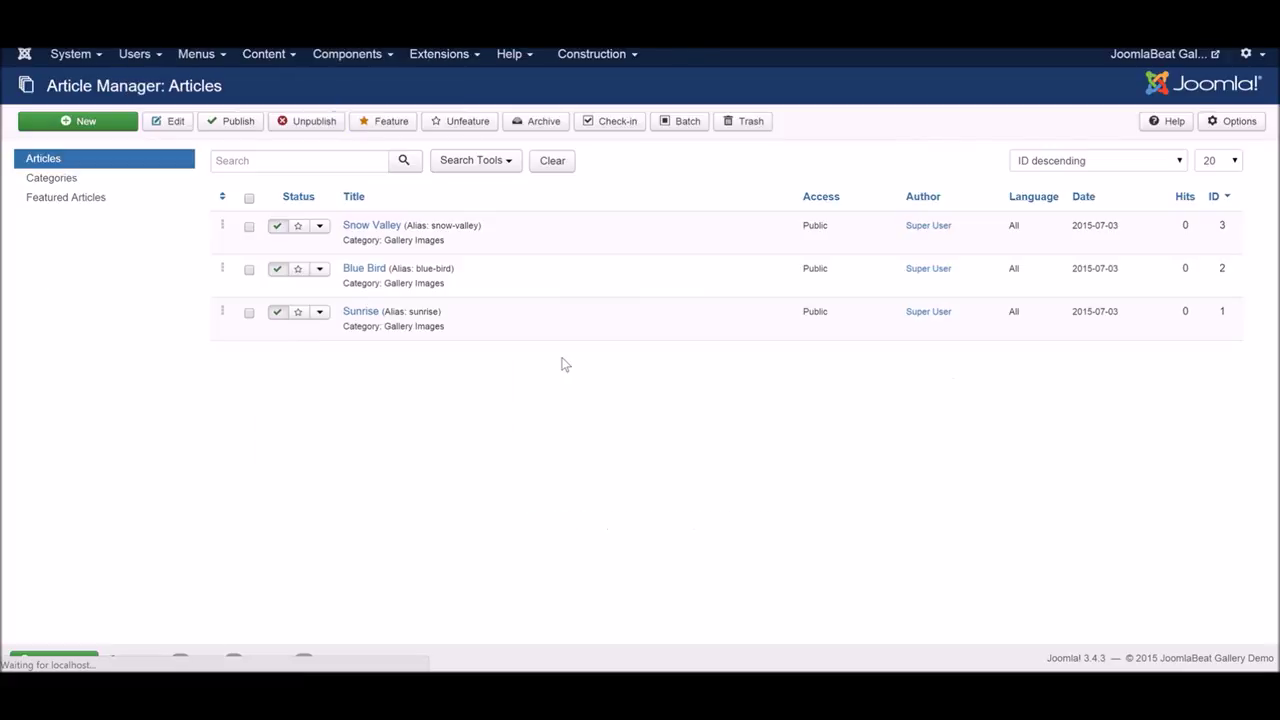